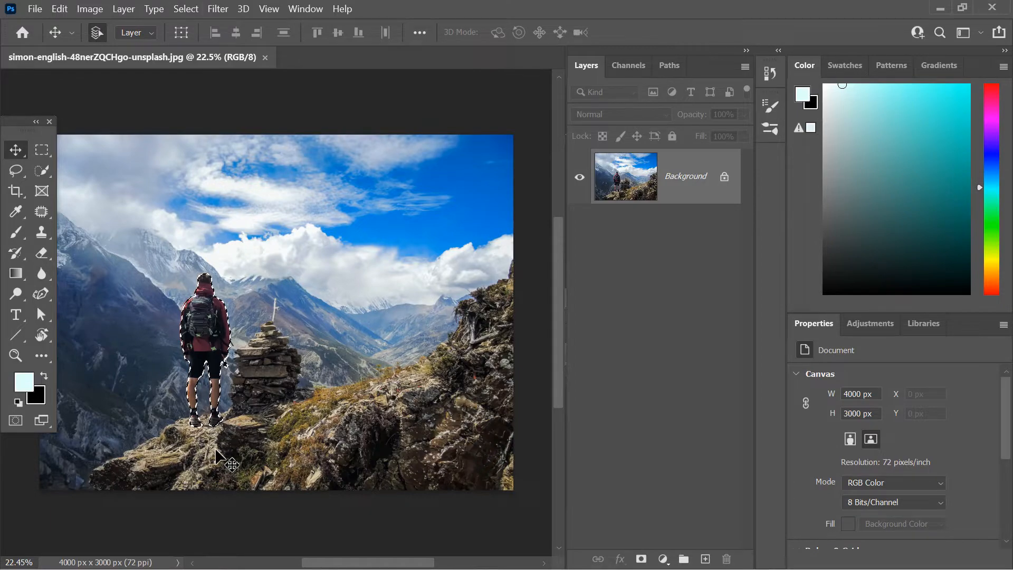
Step: Add a layer mask to the photo layer from the hiker selection
scroll(217, 454, "up", 5)
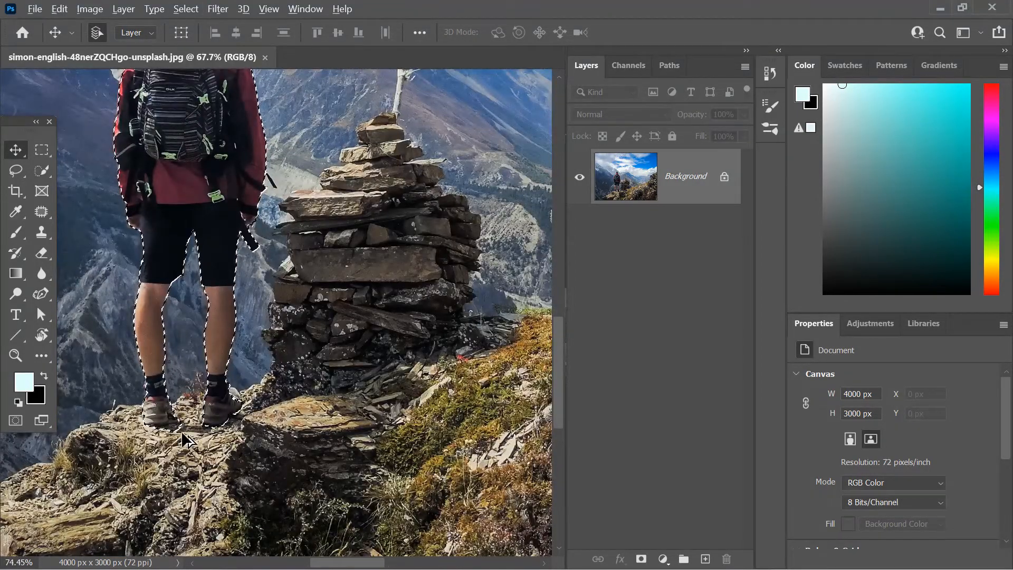
scroll(182, 434, "up", 6)
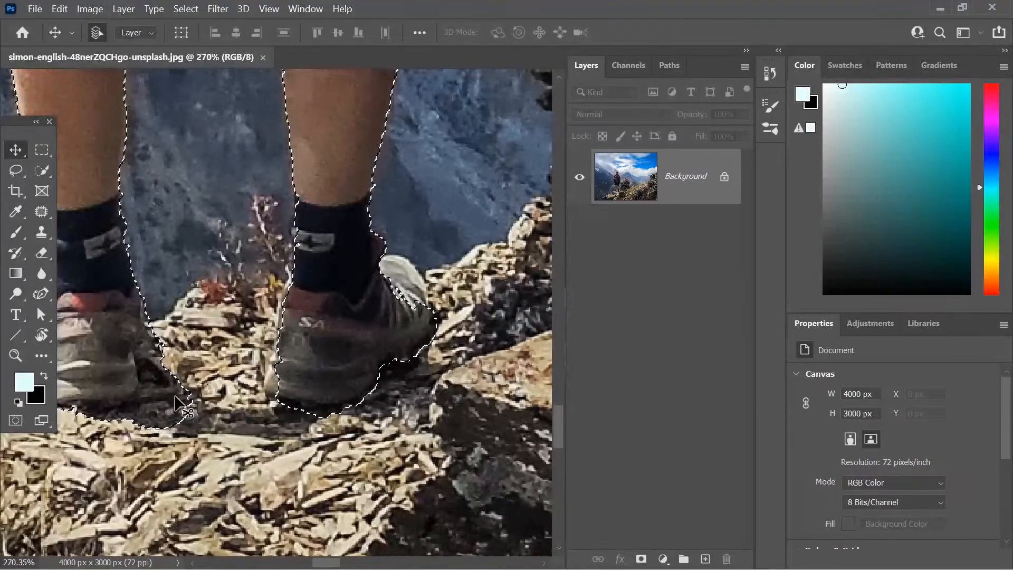
left_click_drag(176, 396, 254, 424)
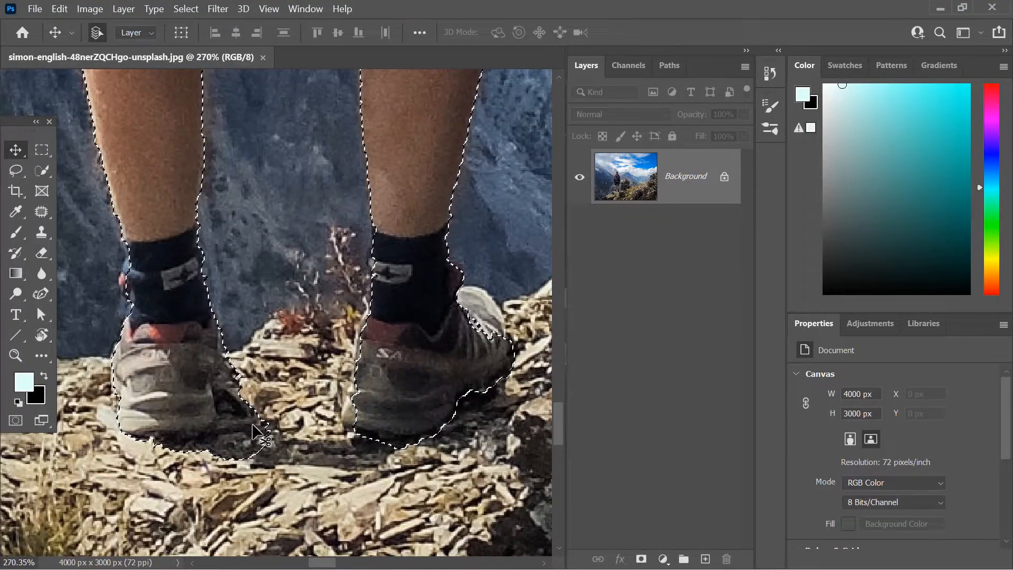
scroll(338, 397, "down", 4)
scroll(338, 396, "down", 6)
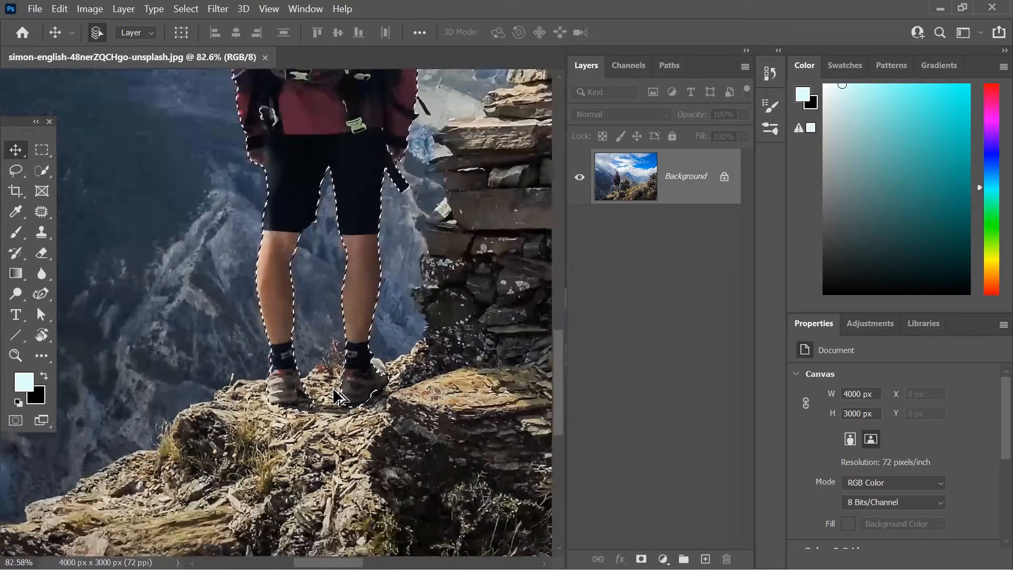
left_click_drag(396, 226, 355, 356)
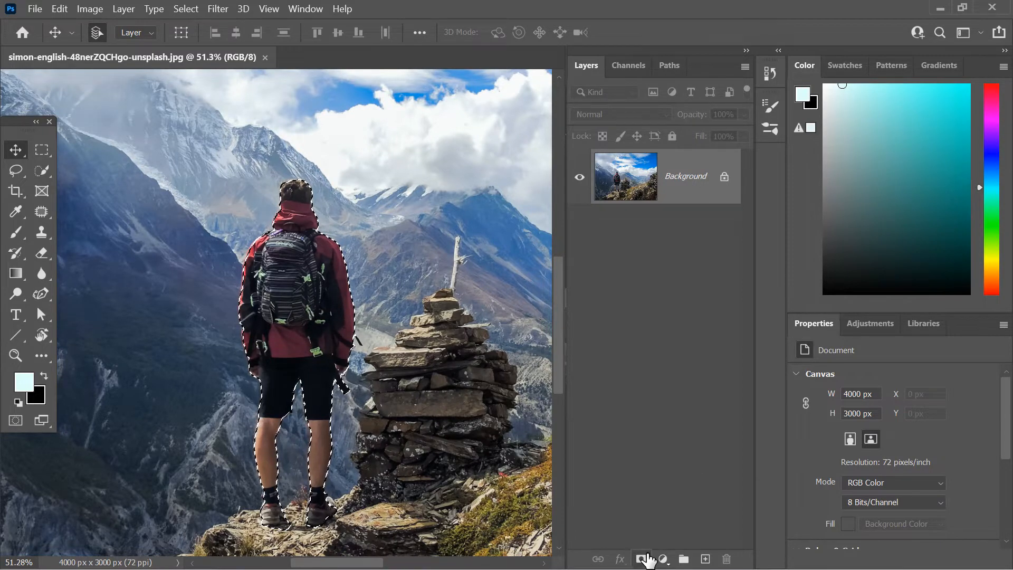
left_click(645, 559)
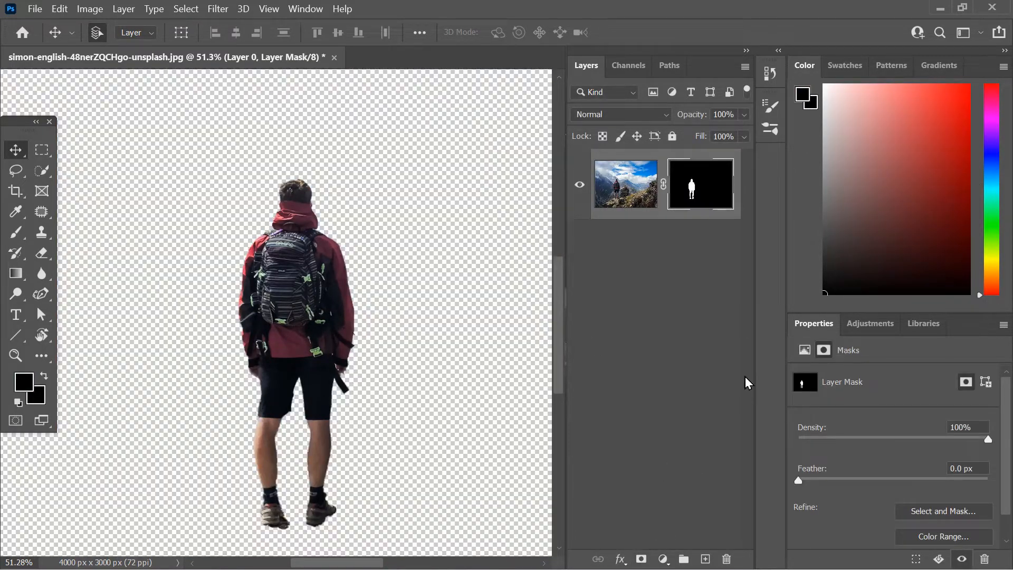
Step: Open Select and Mask for the hiker's layer mask and preview the cutout on black at 100% opacity
left_click(934, 512)
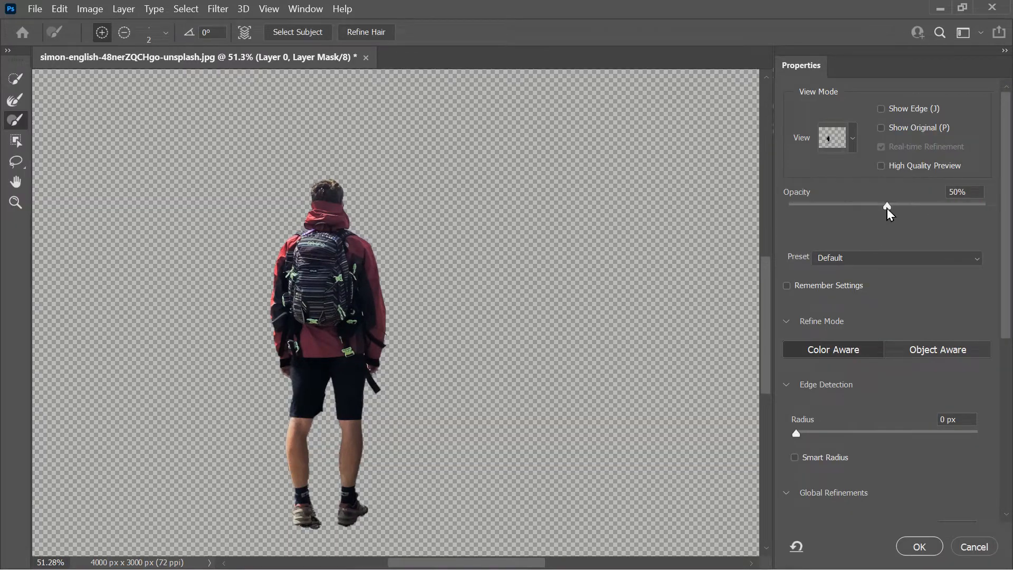
left_click_drag(887, 206, 1005, 211)
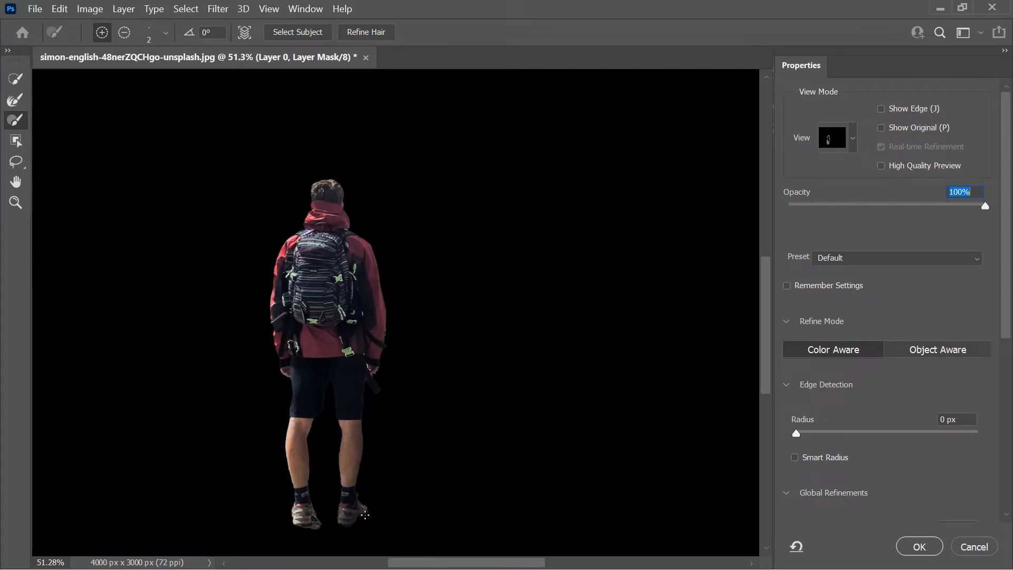
key("alt")
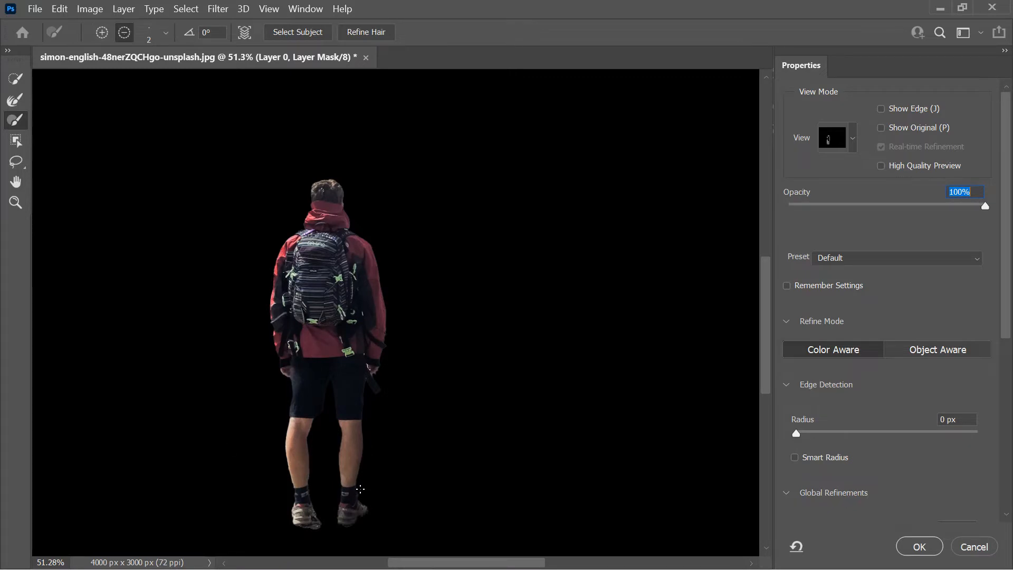
Step: Choose the Brush tool for refining the mask at the shoes and set its size to 100
key("z")
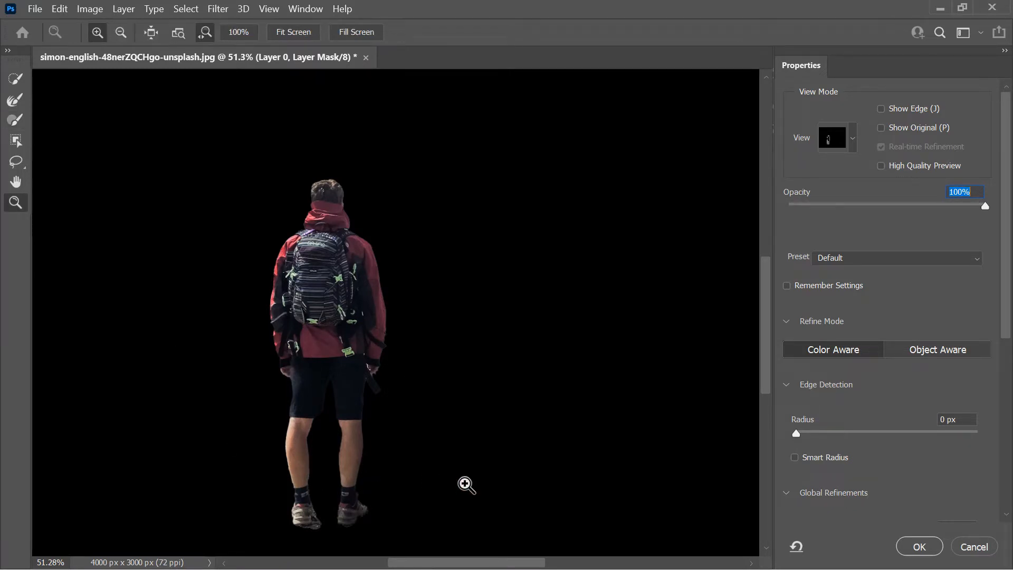
left_click_drag(466, 482, 484, 489)
left_click_drag(279, 528, 385, 493)
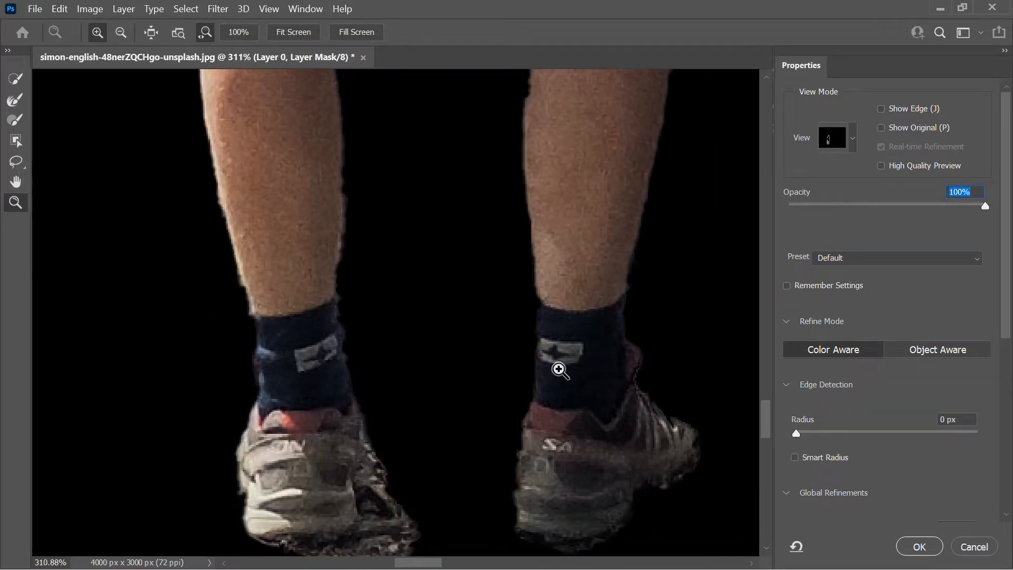
left_click_drag(763, 412, 761, 437)
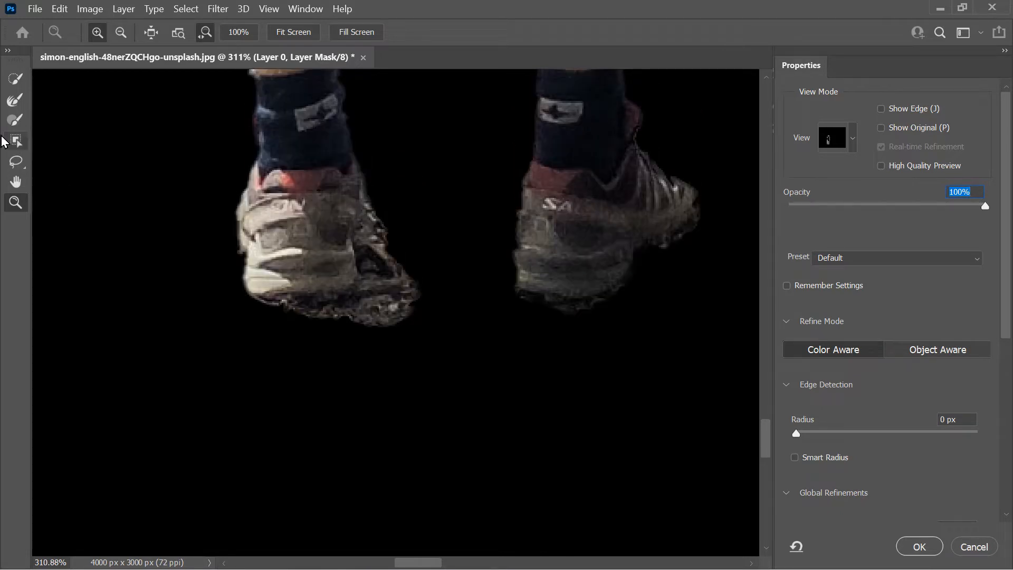
left_click(15, 120)
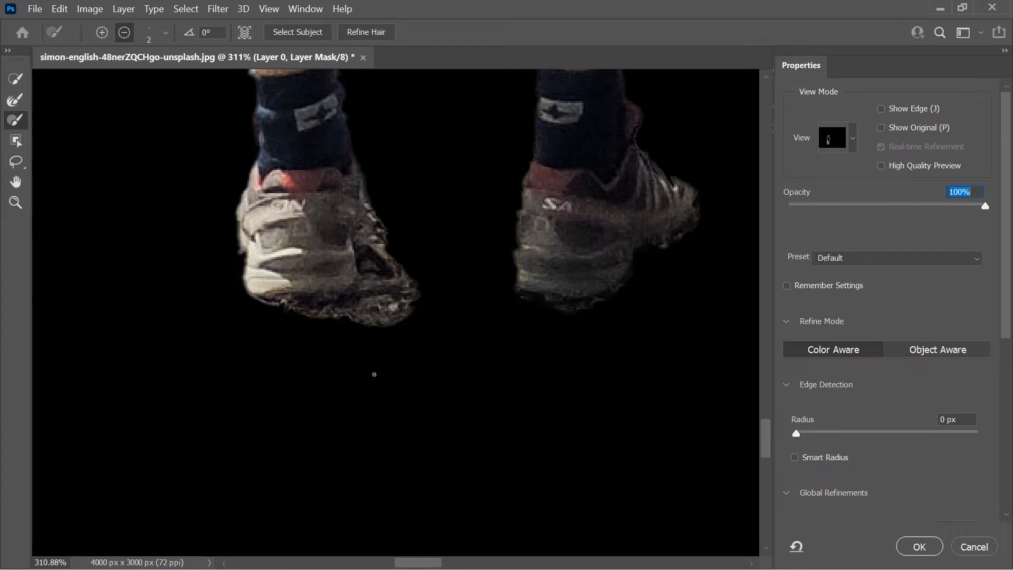
mouse_move(379, 369)
left_mouse_down()
mouse_move(436, 366)
mouse_move(397, 350)
mouse_move(441, 362)
left_mouse_up()
mouse_move(320, 420)
left_mouse_down()
mouse_move(408, 412)
mouse_move(343, 413)
mouse_move(427, 434)
mouse_move(319, 405)
mouse_move(469, 393)
mouse_move(356, 396)
mouse_move(502, 406)
mouse_move(470, 303)
mouse_move(448, 147)
mouse_move(470, 452)
mouse_move(410, 165)
mouse_move(470, 434)
mouse_move(418, 193)
mouse_move(436, 390)
mouse_move(392, 146)
mouse_move(397, 113)
left_mouse_up()
mouse_move(389, 237)
left_mouse_down()
mouse_move(391, 378)
mouse_move(369, 452)
mouse_move(403, 414)
left_mouse_up()
mouse_move(411, 260)
left_mouse_down()
mouse_move(375, 430)
mouse_move(369, 422)
left_mouse_up()
key("bracketleft")
key("bracketleft")
key("bracketleft")
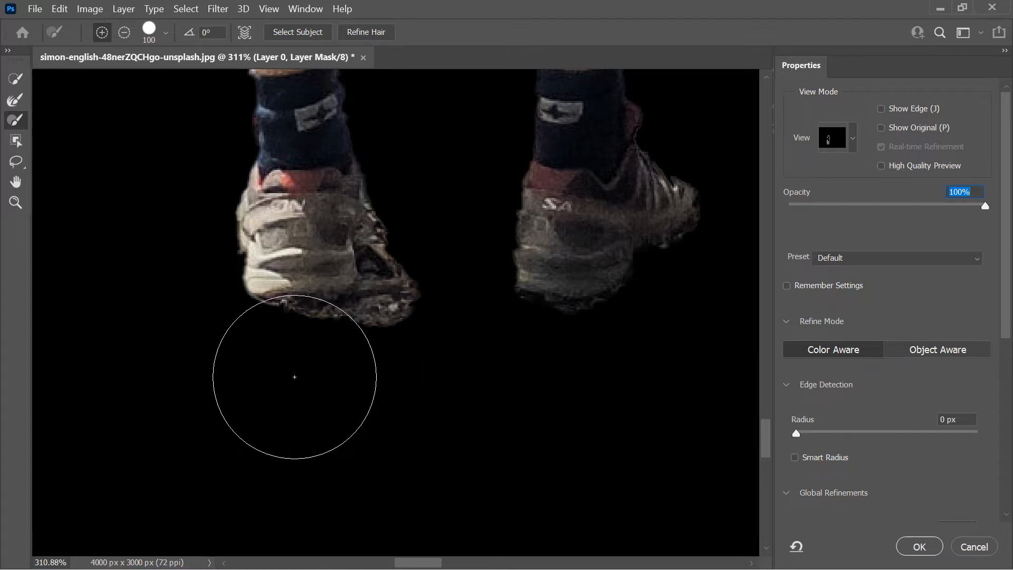
Step: Subtract the ground beneath and around the heel of the hiker's left shoe from the mask with the size 100 brush
left_click_drag(294, 373, 345, 373)
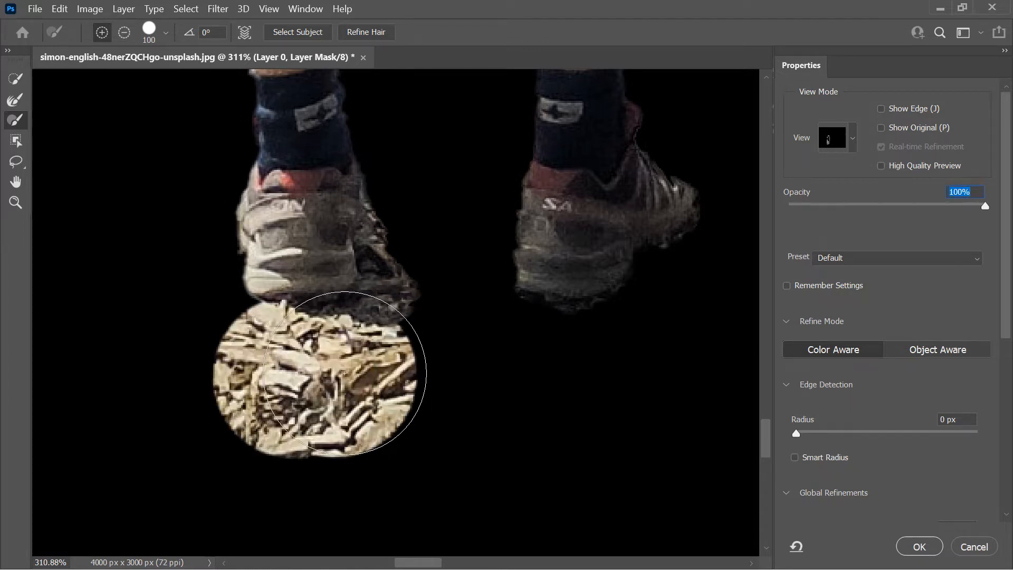
key("ctrl+z")
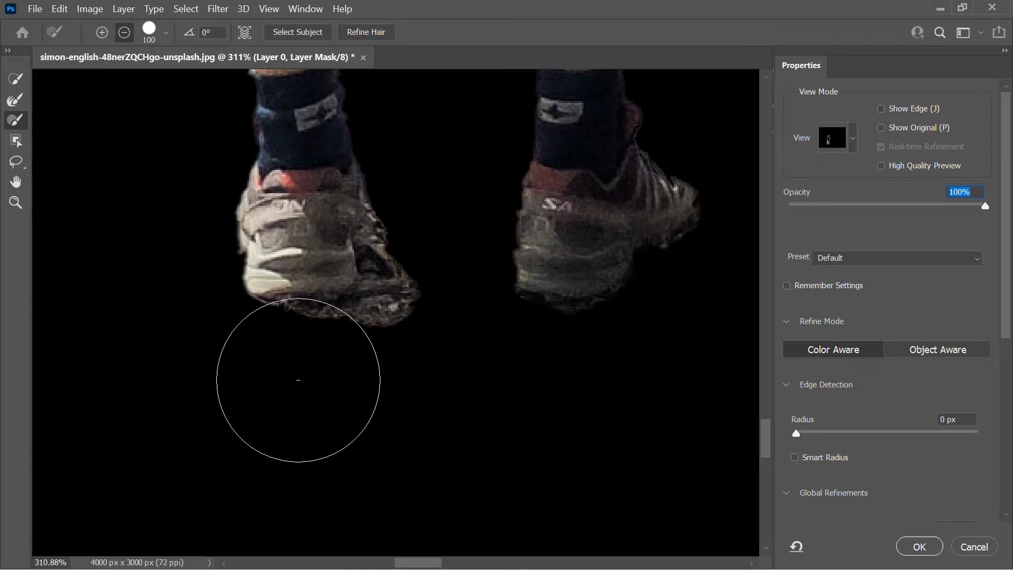
mouse_move(317, 374)
left_mouse_down()
mouse_move(393, 376)
mouse_move(321, 389)
left_mouse_up()
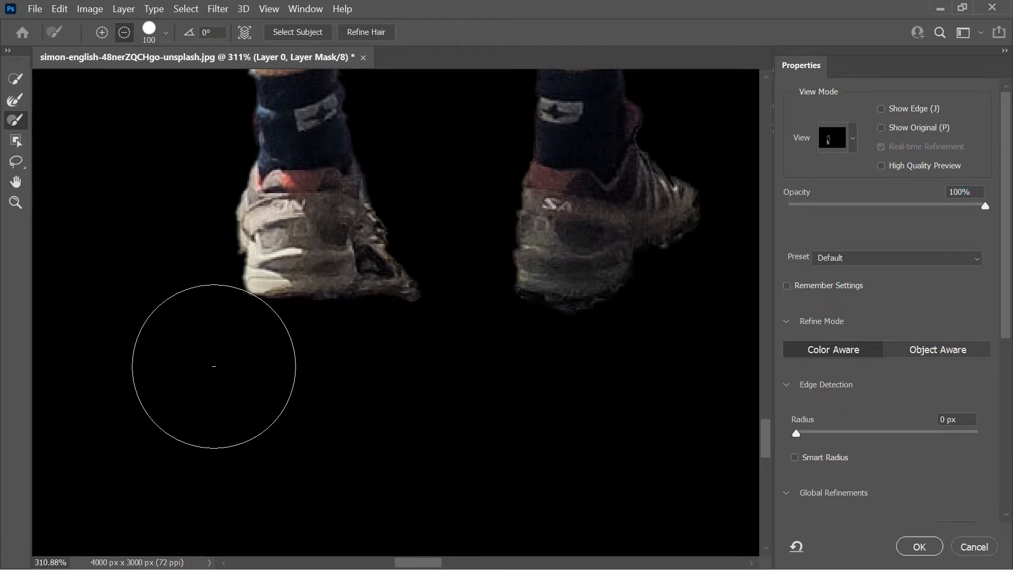
mouse_move(145, 310)
left_mouse_down()
mouse_move(172, 253)
mouse_move(154, 251)
left_mouse_up()
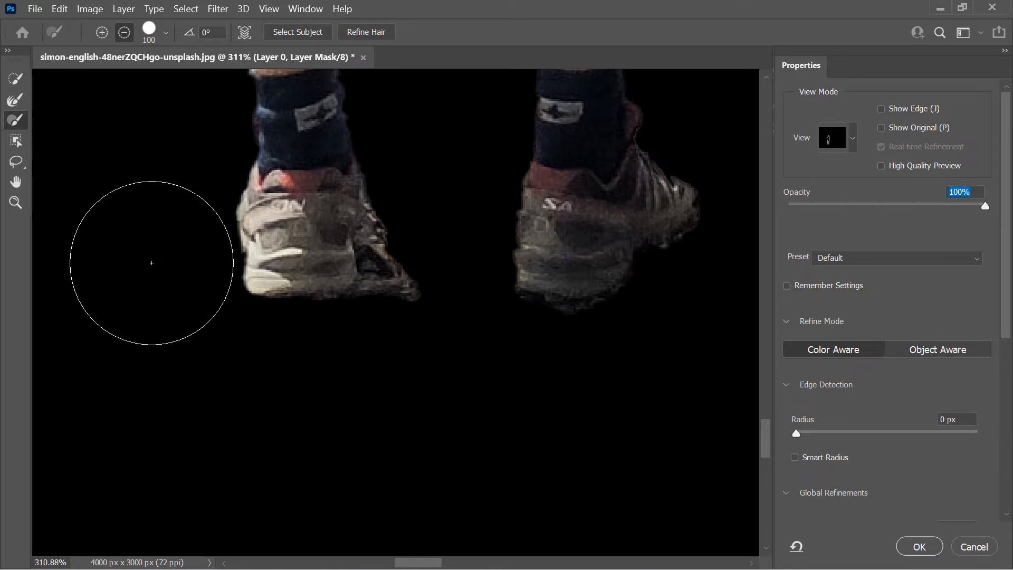
Step: Reduce the brush size to 45 and erase the leftover ground along the inner side and sole of the left shoe
key("bracketleft")
key("bracketleft")
key("bracketleft")
key("bracketleft")
key("bracketleft")
key("bracketleft")
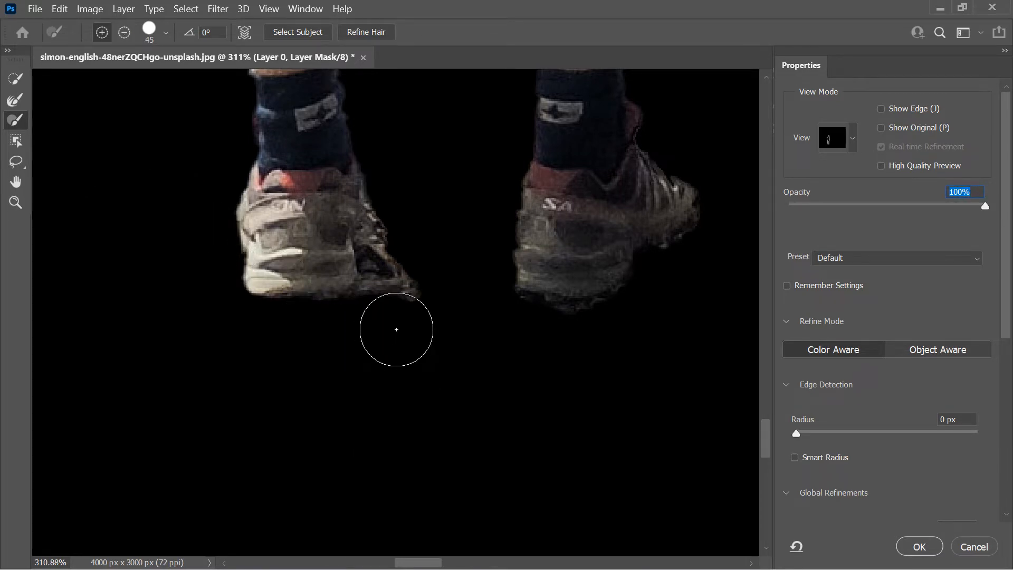
mouse_move(398, 306)
left_mouse_down()
mouse_move(391, 234)
mouse_move(402, 220)
mouse_move(389, 132)
left_mouse_up()
key("space")
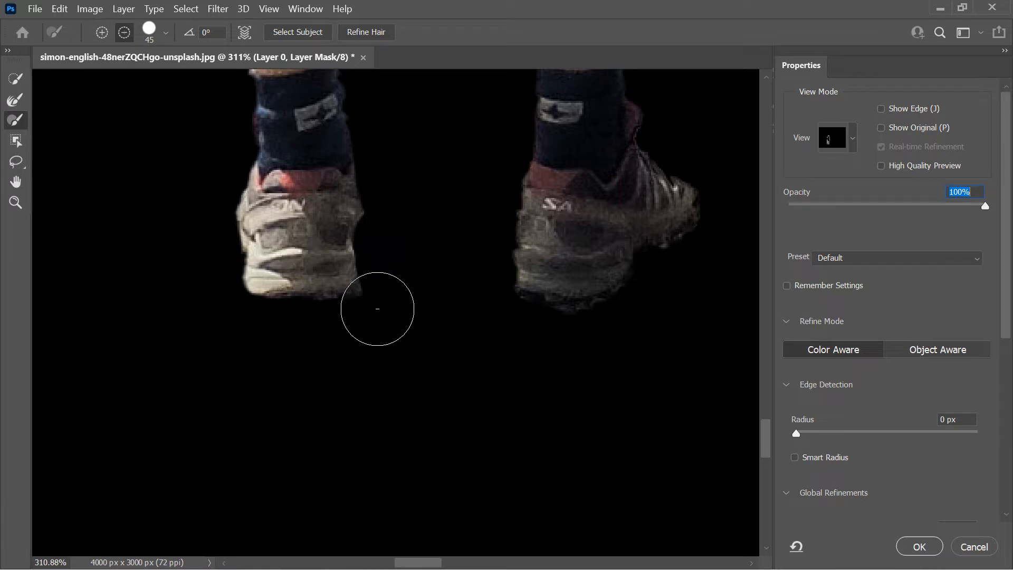
left_click_drag(378, 310, 410, 278)
mouse_move(375, 341)
left_mouse_down()
mouse_move(292, 323)
mouse_move(262, 332)
left_mouse_up()
Step: Restore the toe of the right shoe in the mask and erase the background around the shoe and ankle with a smaller brush
key("space")
left_click_drag(493, 294, 307, 396)
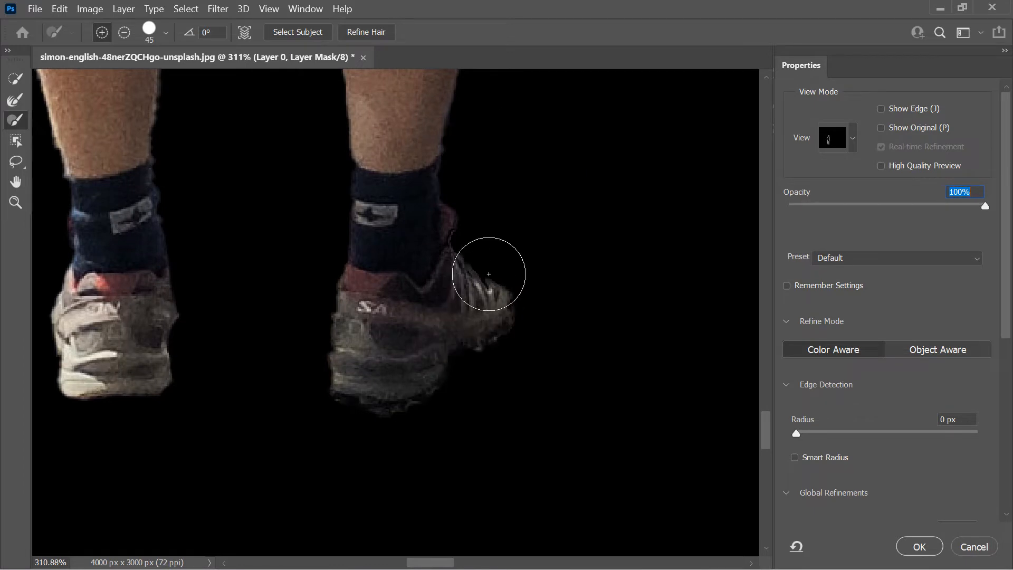
mouse_move(479, 290)
left_mouse_down()
mouse_move(487, 269)
mouse_move(477, 292)
mouse_move(461, 295)
mouse_move(461, 262)
mouse_move(482, 253)
mouse_move(476, 264)
mouse_move(473, 250)
mouse_move(496, 254)
mouse_move(500, 276)
mouse_move(496, 295)
mouse_move(469, 314)
mouse_move(487, 288)
mouse_move(491, 241)
mouse_move(507, 262)
mouse_move(479, 271)
mouse_move(466, 239)
mouse_move(499, 230)
mouse_move(510, 242)
mouse_move(502, 257)
mouse_move(459, 234)
mouse_move(459, 215)
mouse_move(472, 204)
mouse_move(492, 212)
mouse_move(519, 203)
mouse_move(501, 254)
mouse_move(475, 282)
mouse_move(464, 259)
mouse_move(471, 244)
mouse_move(481, 272)
mouse_move(470, 304)
mouse_move(481, 300)
mouse_move(482, 312)
mouse_move(502, 305)
left_mouse_up()
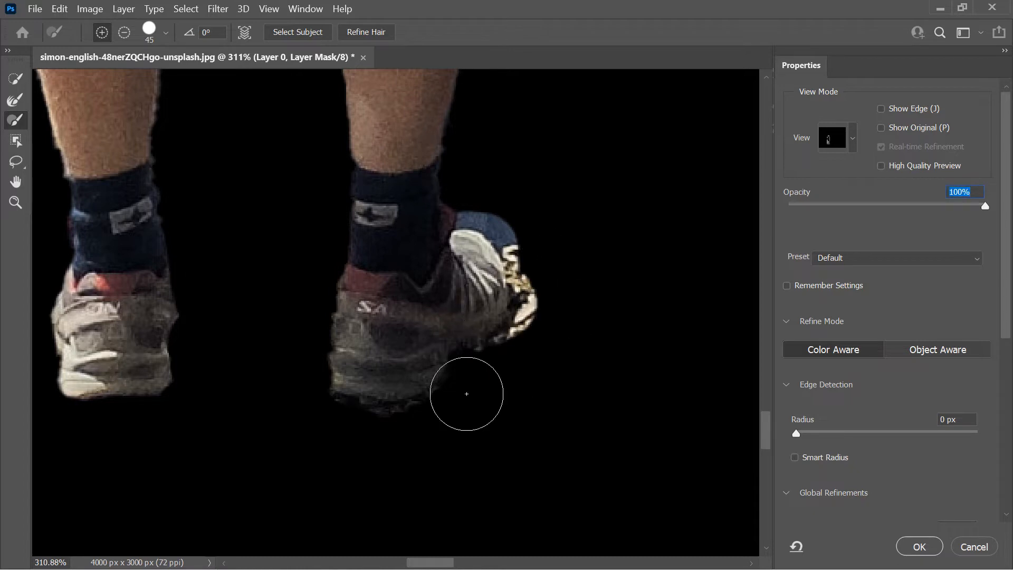
mouse_move(324, 439)
left_mouse_down()
mouse_move(440, 431)
mouse_move(474, 407)
mouse_move(444, 417)
mouse_move(498, 403)
mouse_move(552, 333)
mouse_move(563, 292)
mouse_move(517, 212)
mouse_move(495, 193)
mouse_move(478, 197)
mouse_move(485, 186)
mouse_move(534, 229)
mouse_move(563, 280)
mouse_move(534, 349)
mouse_move(443, 406)
left_mouse_up()
key("alt")
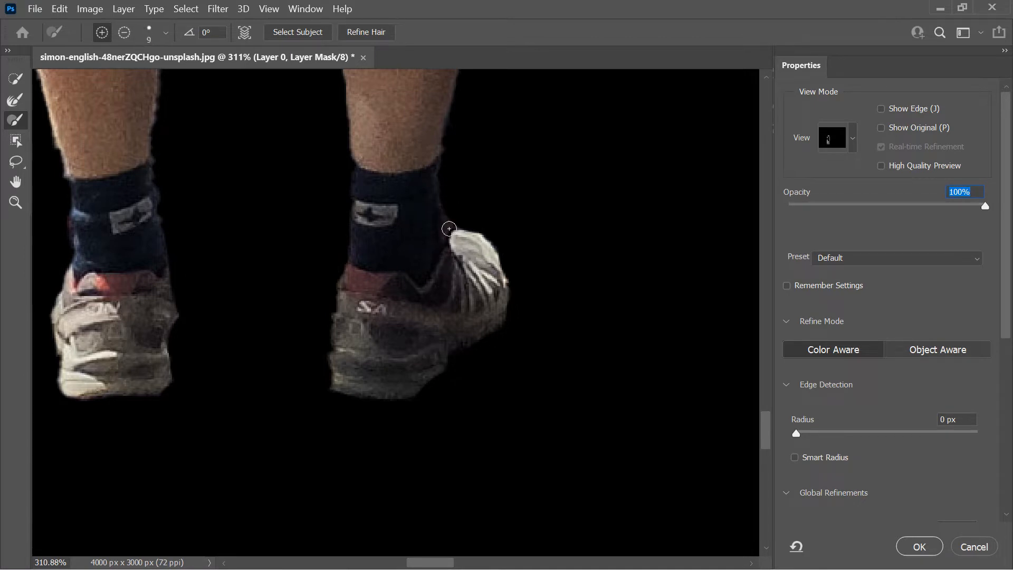
key("alt")
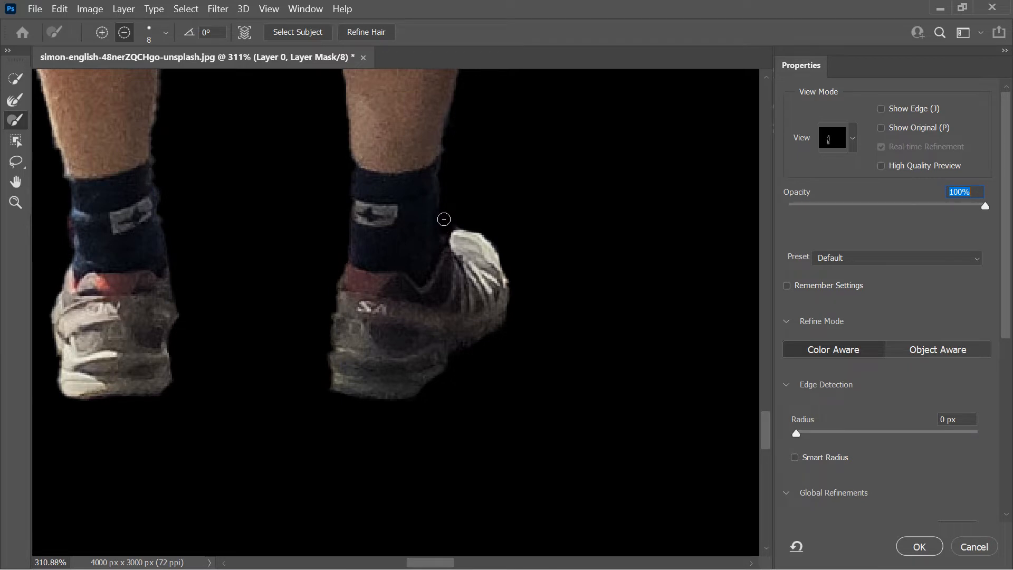
key("alt")
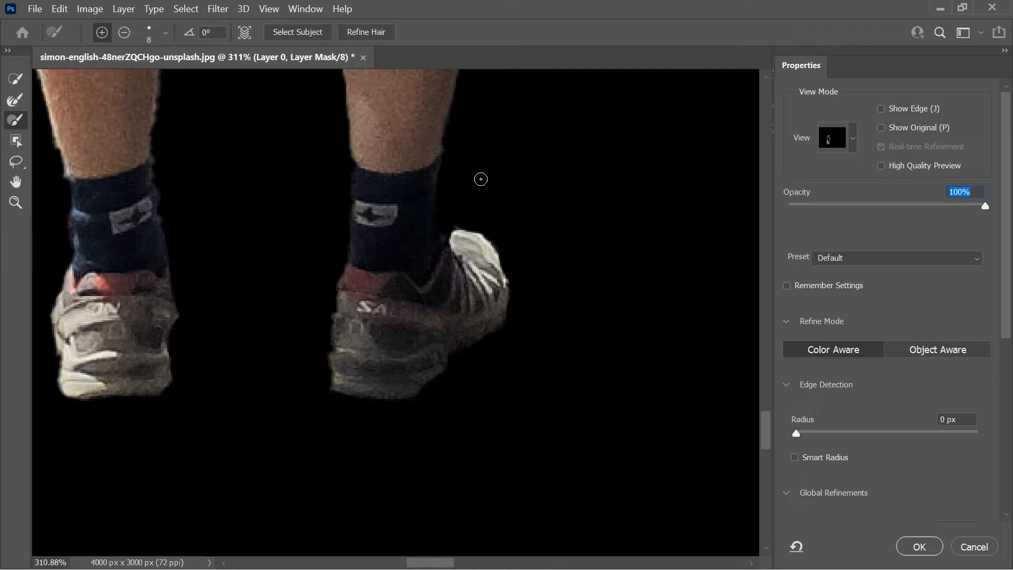
Step: Refine the mask edge with a 1 px radius, smooth 50, feather 0.3 px and contrast 51%
key("ctrl+0")
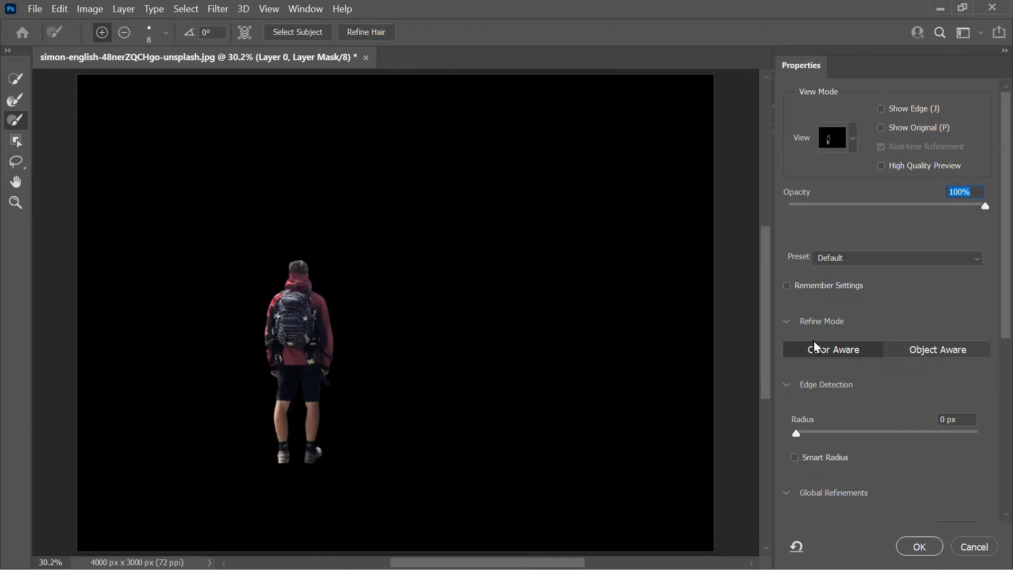
left_click(803, 434)
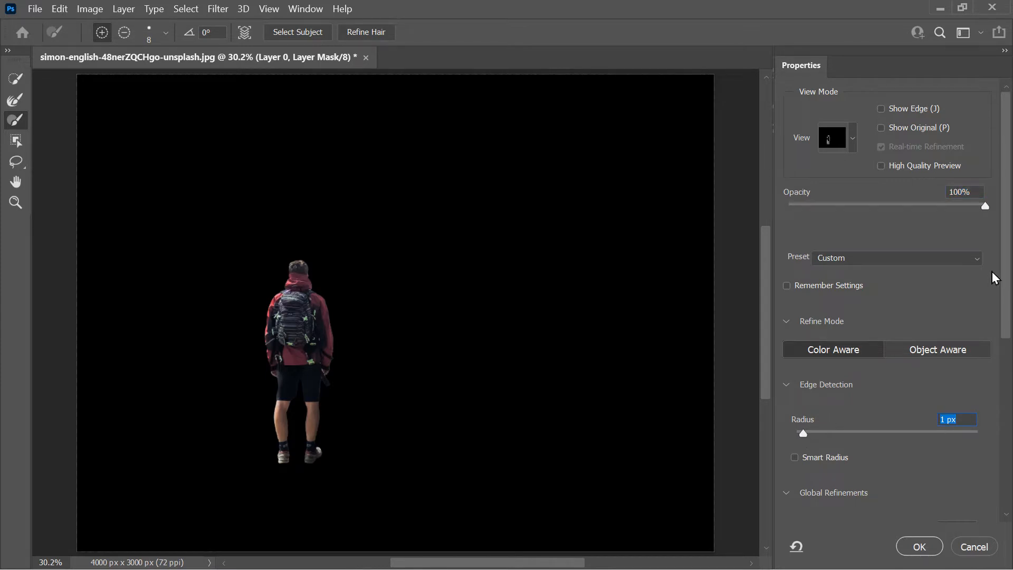
left_click_drag(1008, 278, 1010, 391)
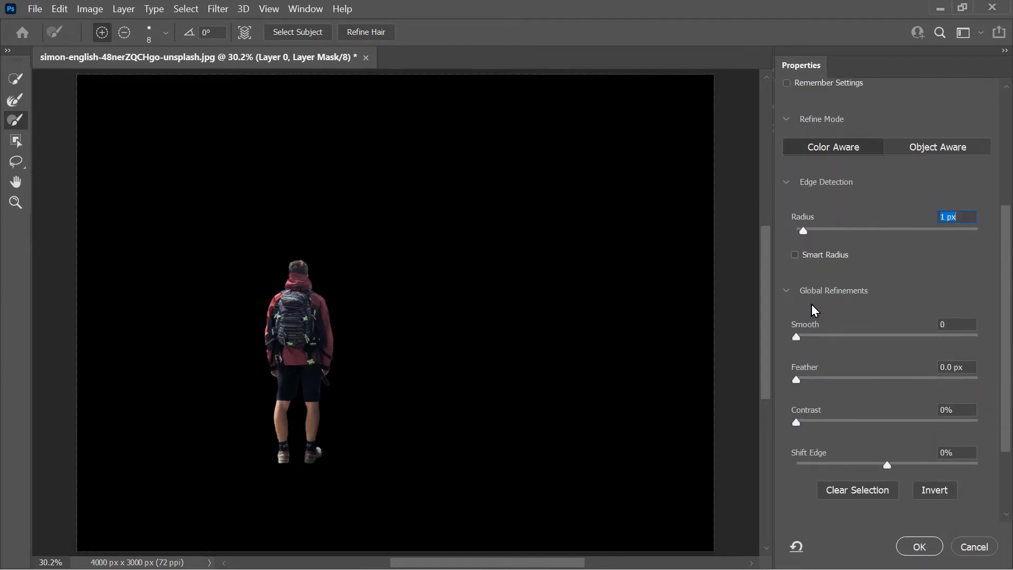
left_click_drag(796, 336, 882, 336)
left_click(889, 338)
mouse_move(796, 379)
left_mouse_down()
mouse_move(809, 380)
mouse_move(800, 379)
left_mouse_up()
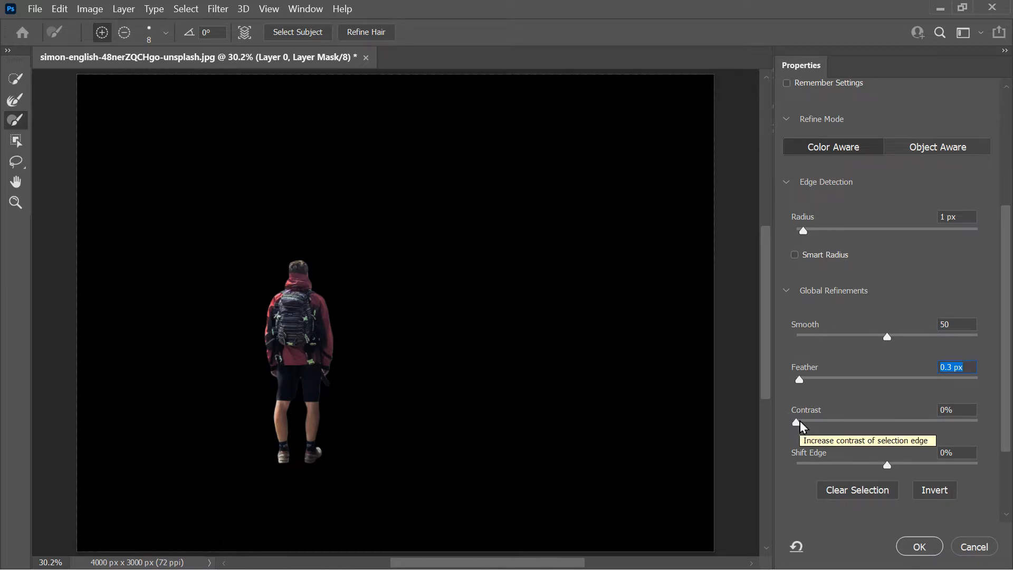
left_click_drag(800, 421, 889, 418)
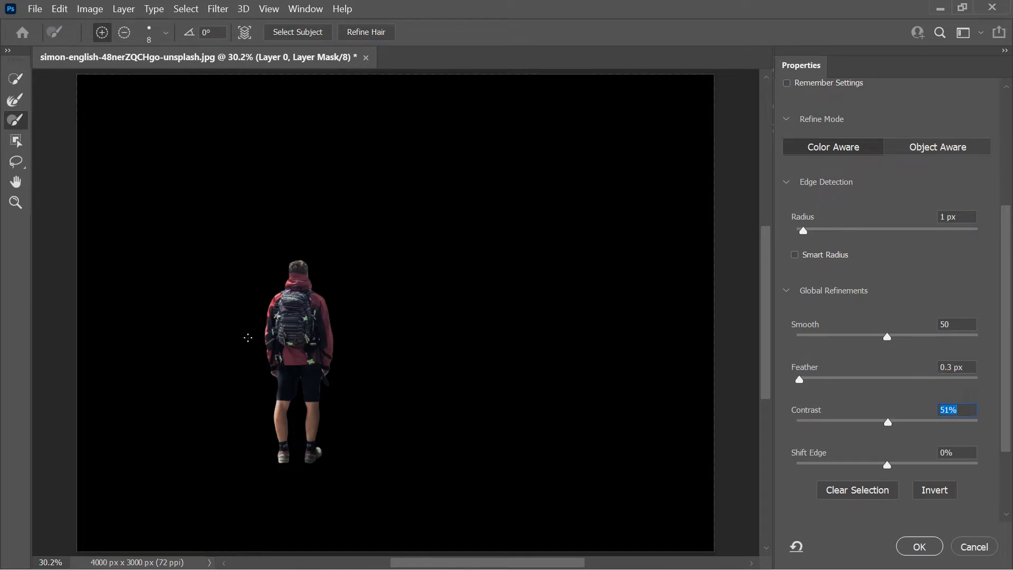
Step: Subtract the bright sliver of background between the hiker's right hand and the shorts from the mask with a size 2 brush
key("alt")
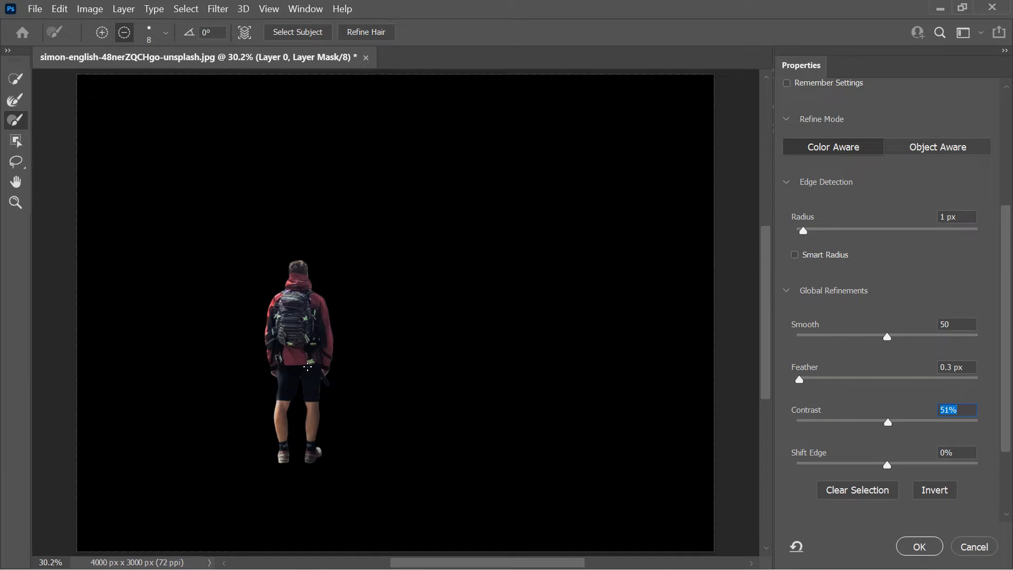
key("z")
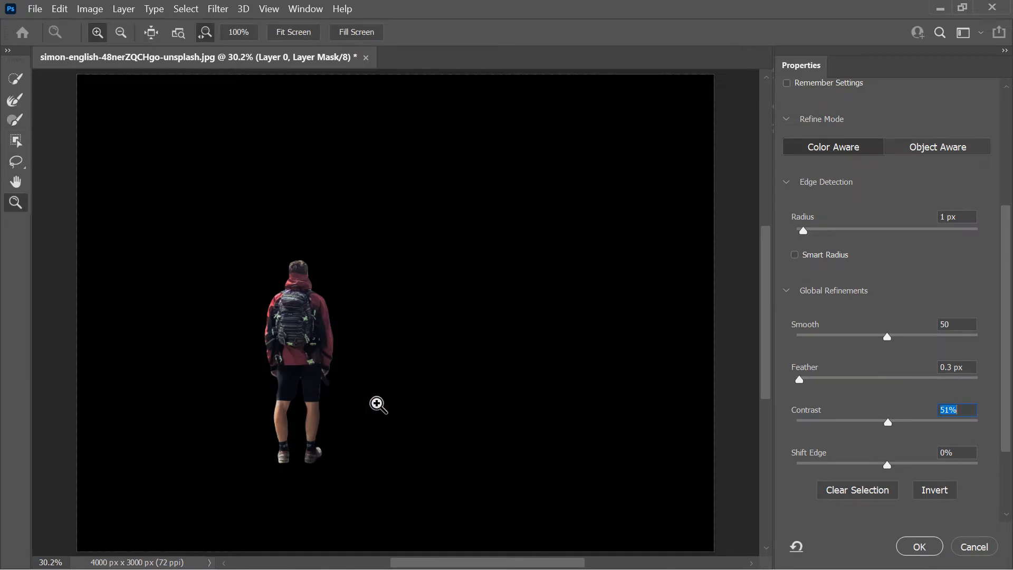
left_click_drag(335, 377, 416, 407)
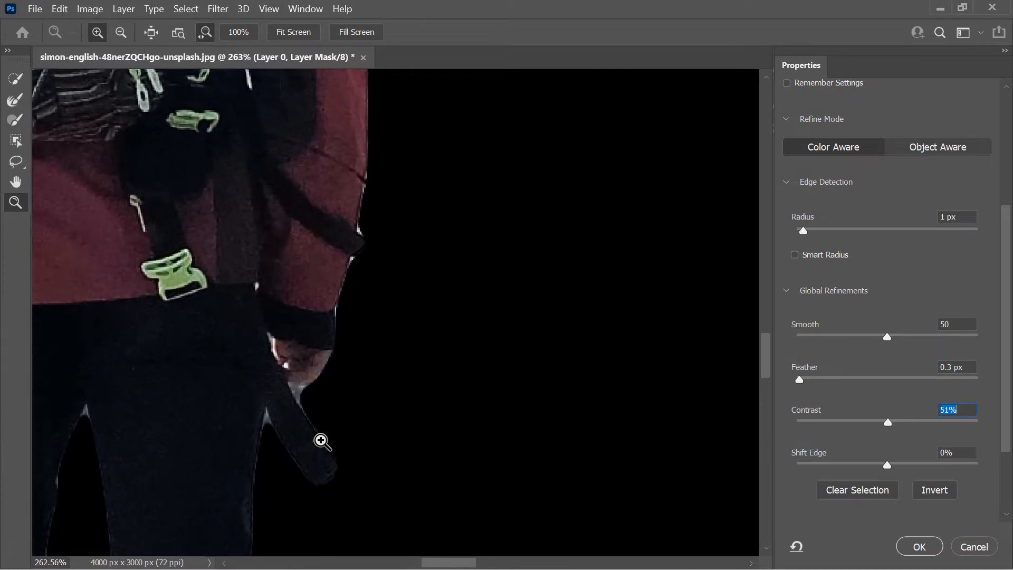
left_click_drag(273, 407, 458, 462)
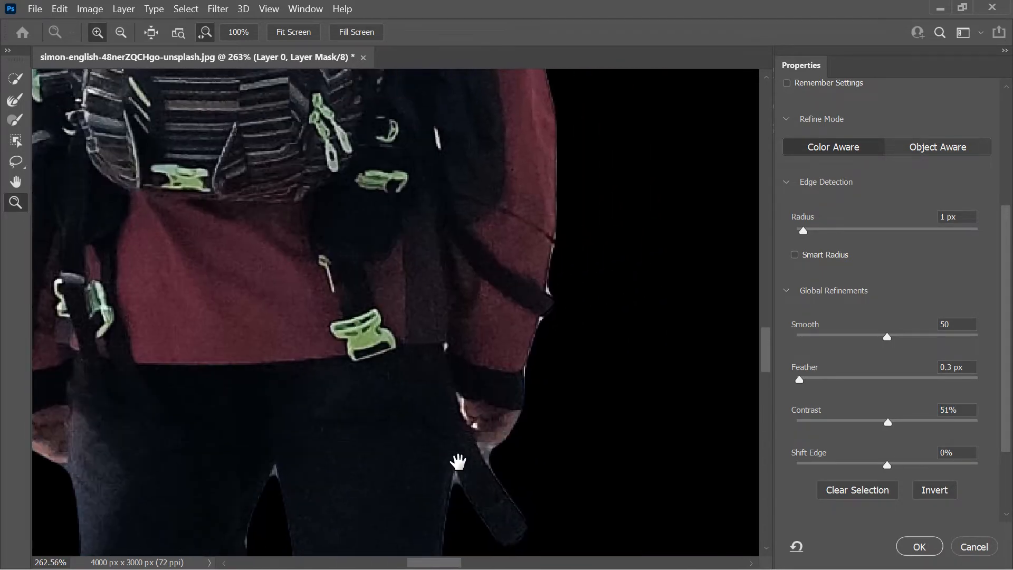
left_click(24, 122)
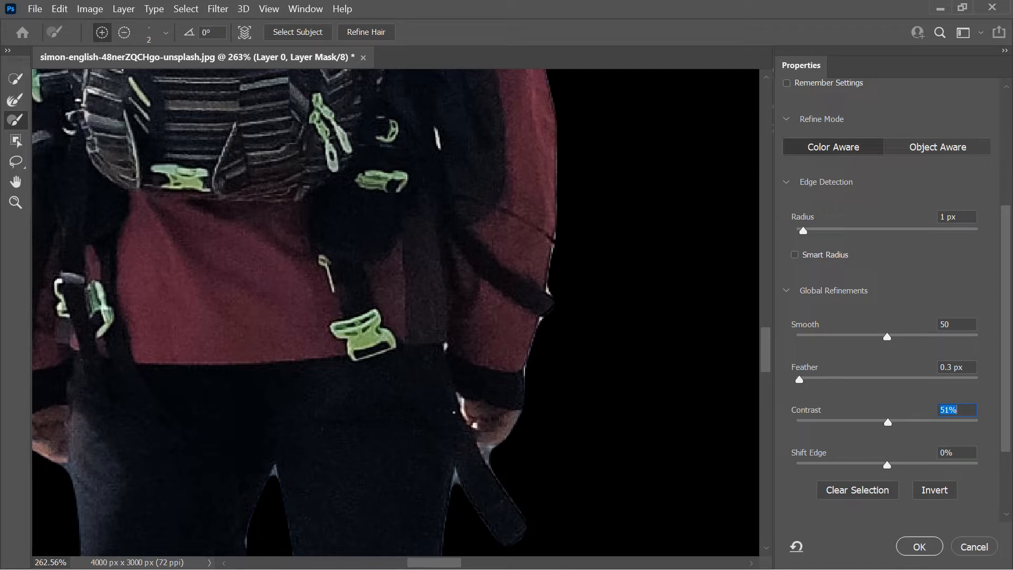
key("z")
left_click_drag(446, 403, 504, 440)
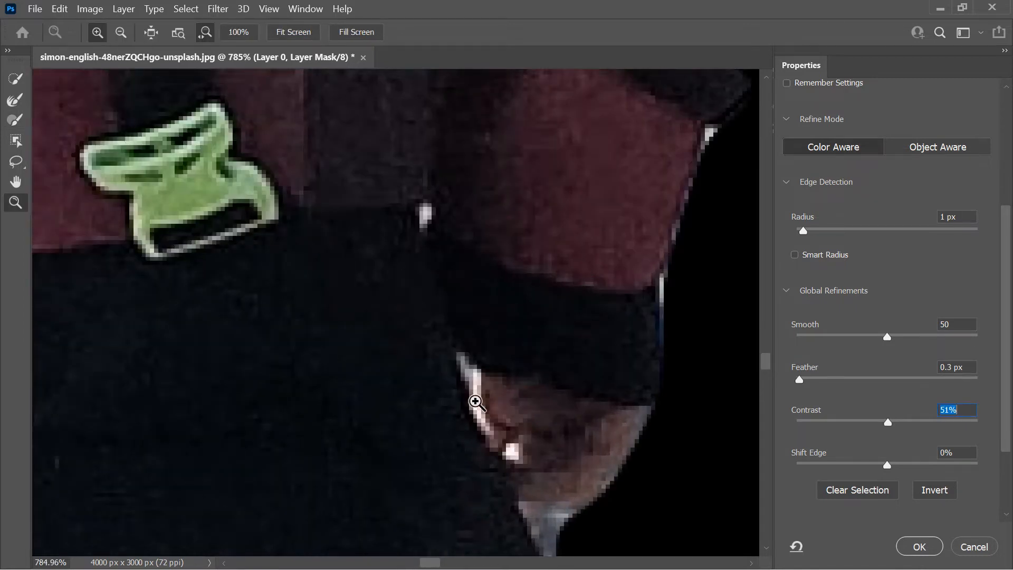
left_click(16, 121)
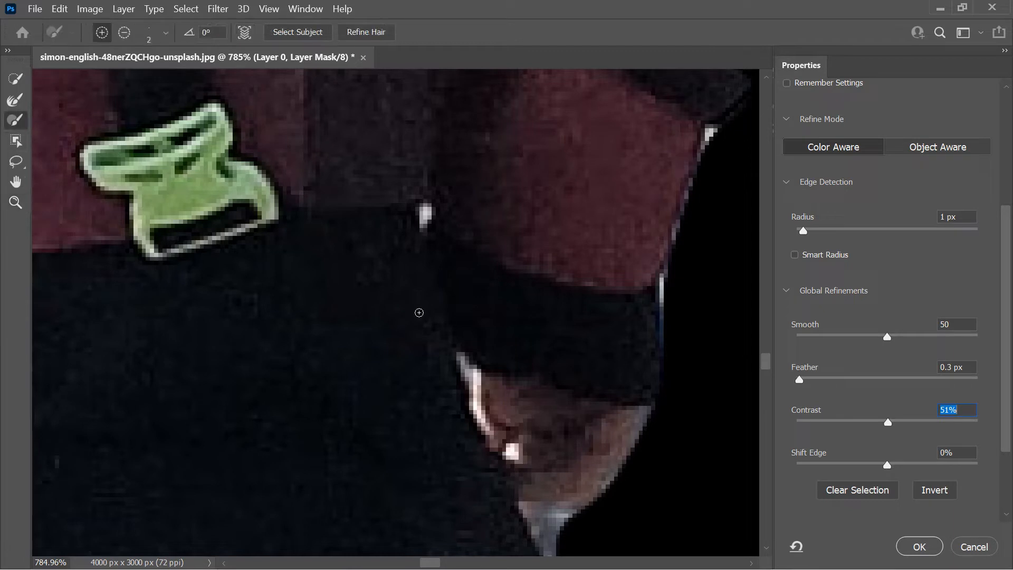
key("alt")
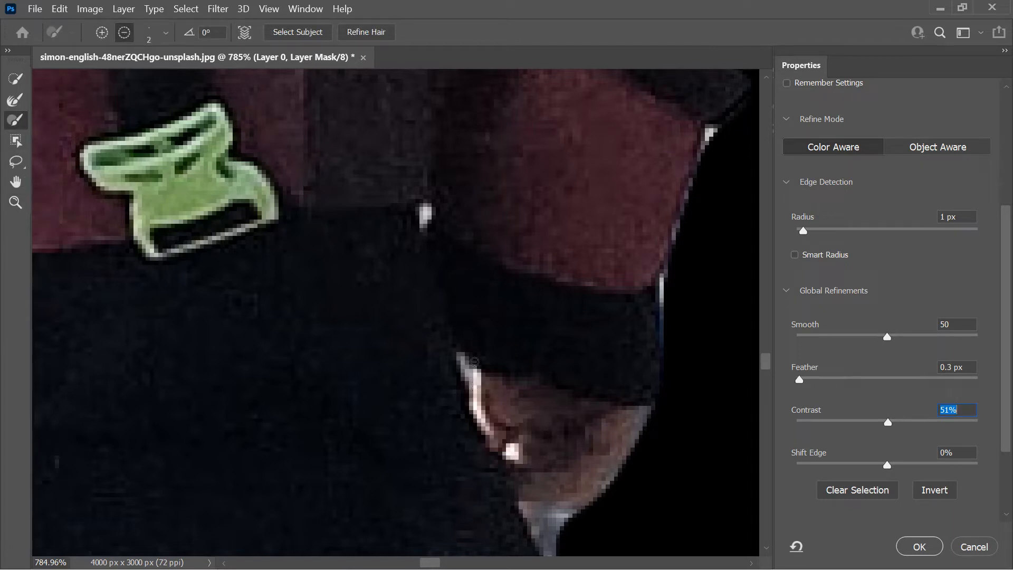
left_click_drag(475, 374, 462, 359)
key("alt")
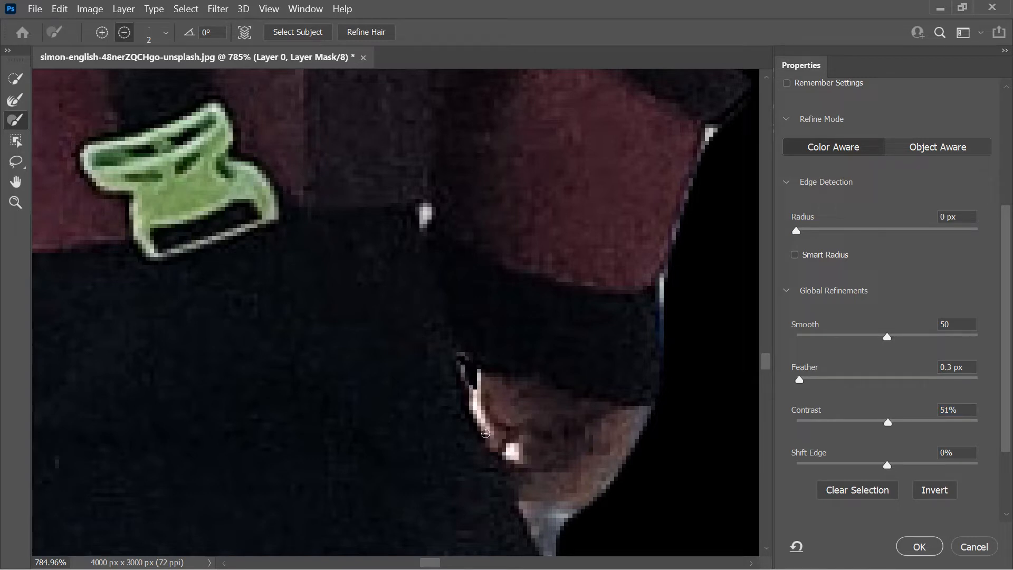
mouse_move(497, 440)
left_mouse_down()
mouse_move(475, 410)
mouse_move(473, 383)
mouse_move(473, 410)
left_mouse_up()
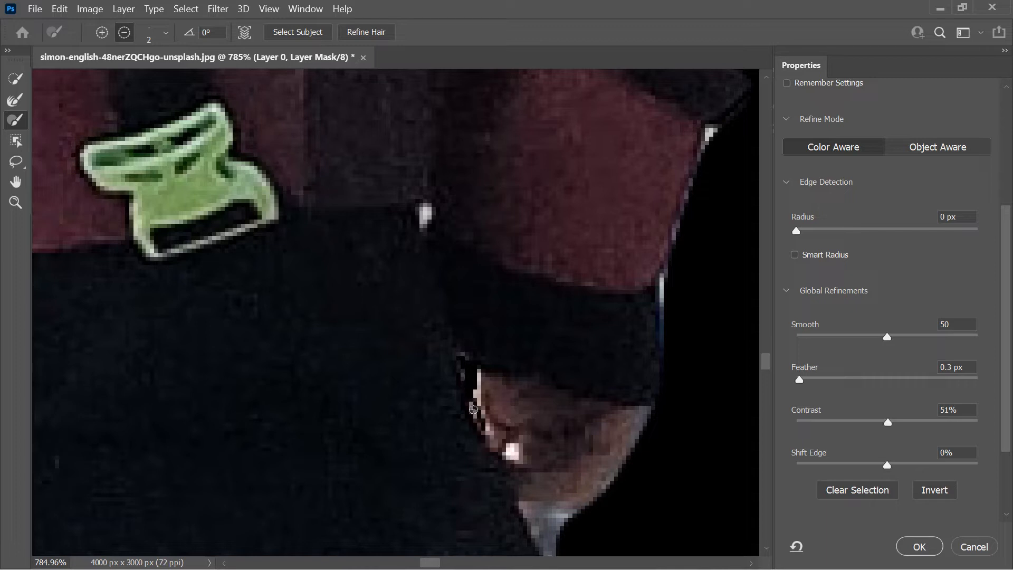
mouse_move(490, 446)
left_mouse_down()
mouse_move(475, 393)
mouse_move(480, 379)
mouse_move(501, 438)
left_mouse_up()
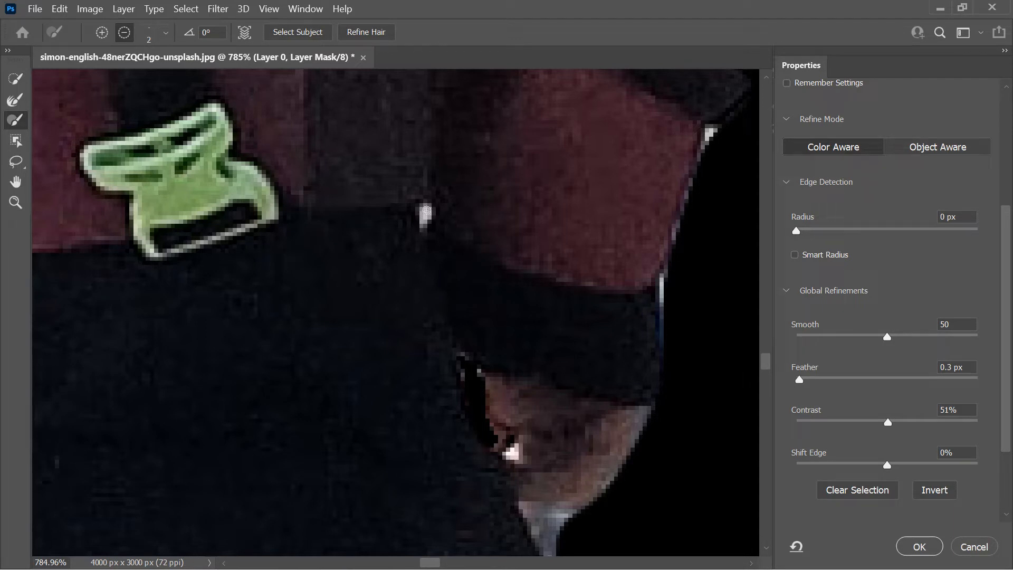
Step: Erase the small light leftovers at the jacket hem, in the gap beside the hanging strap and just below the right hand
left_click_drag(428, 206, 424, 212)
scroll(528, 391, "down", 4)
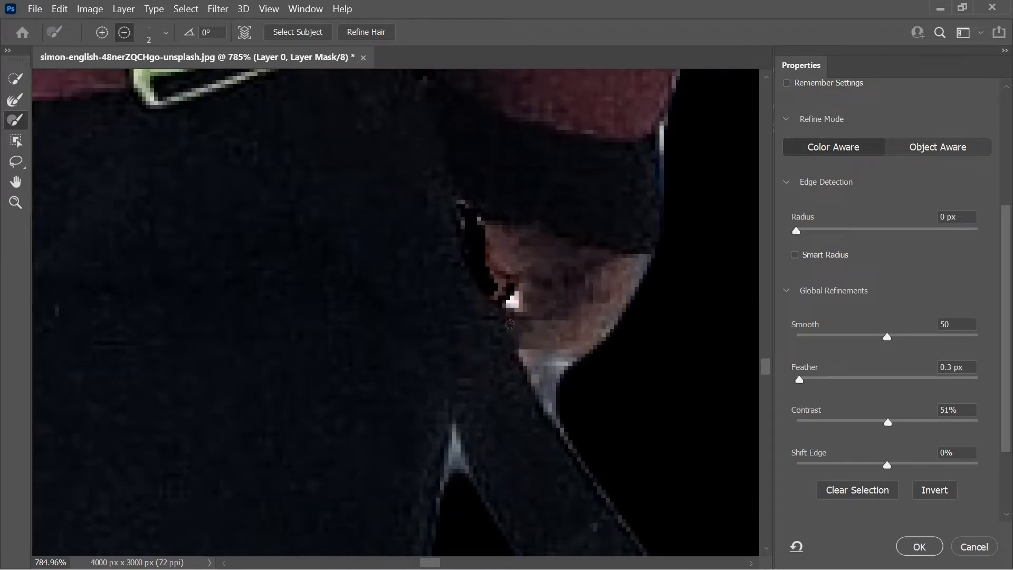
left_click(508, 297, "alt")
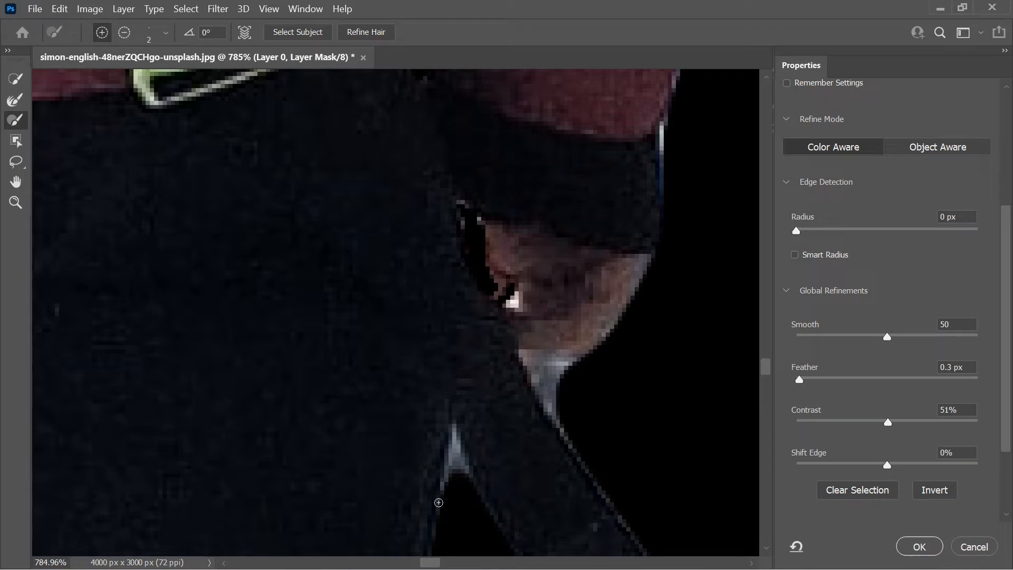
mouse_move(447, 485)
left_mouse_down()
mouse_move(459, 410)
mouse_move(474, 476)
left_mouse_up()
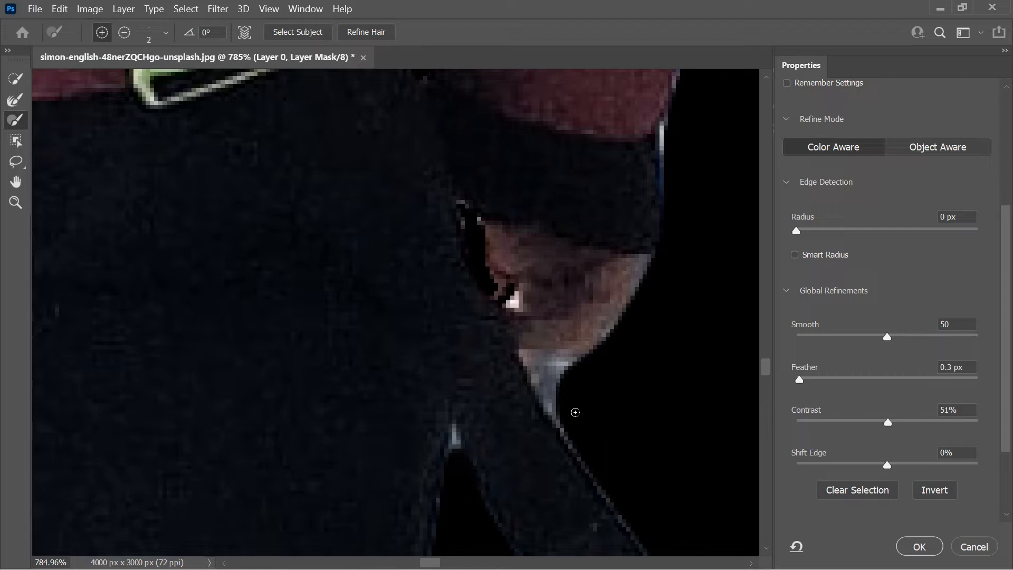
key("alt")
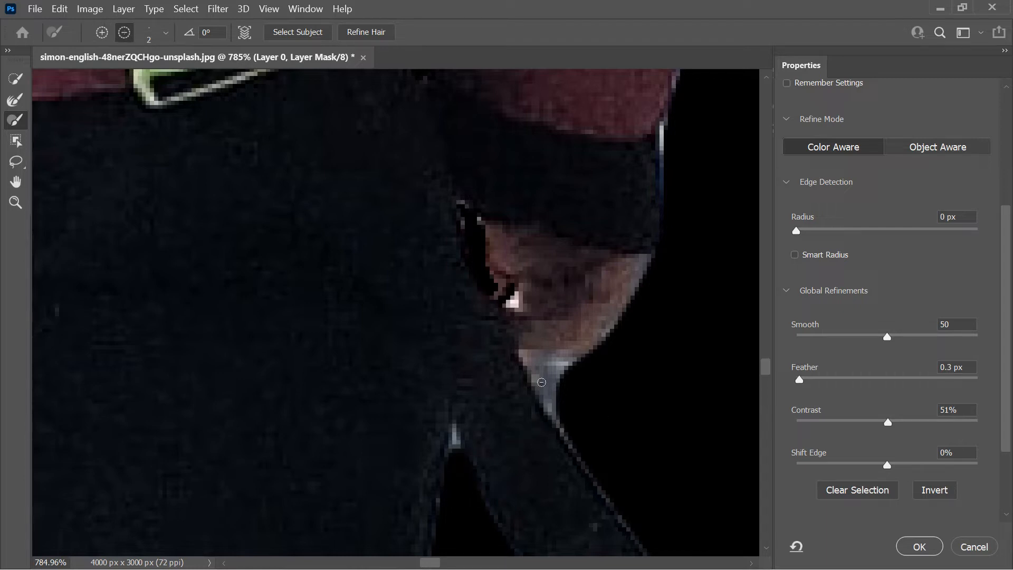
mouse_move(542, 382)
left_mouse_down()
mouse_move(527, 355)
mouse_move(586, 363)
mouse_move(529, 368)
mouse_move(576, 444)
left_mouse_up()
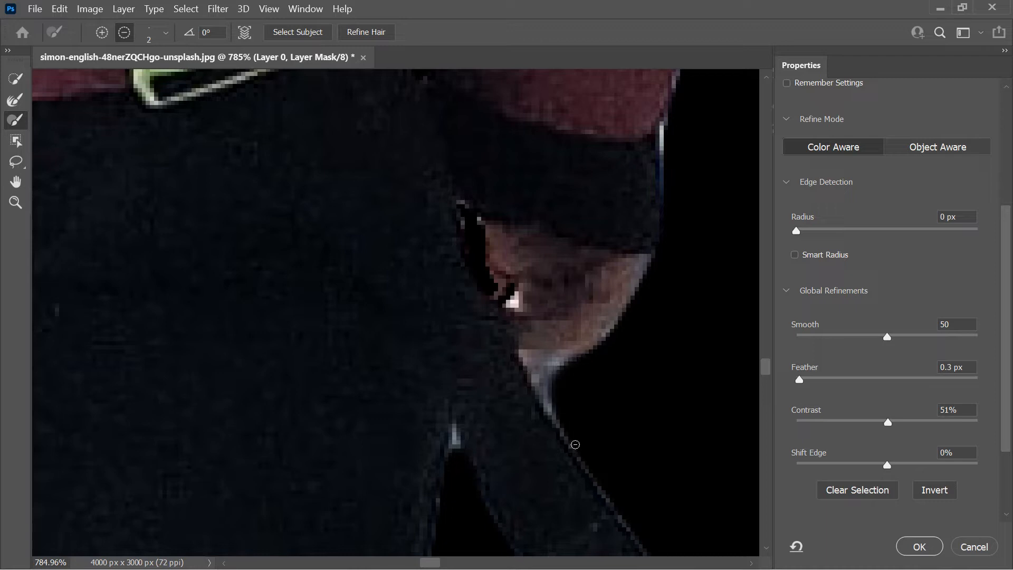
Step: Enlarge the brush to size 9 and subtract the remaining light fringe beneath the right hand and along the hanging strap
key("bracketright")
key("bracketright")
key("bracketright")
key("bracketright")
key("bracketright")
key("bracketright")
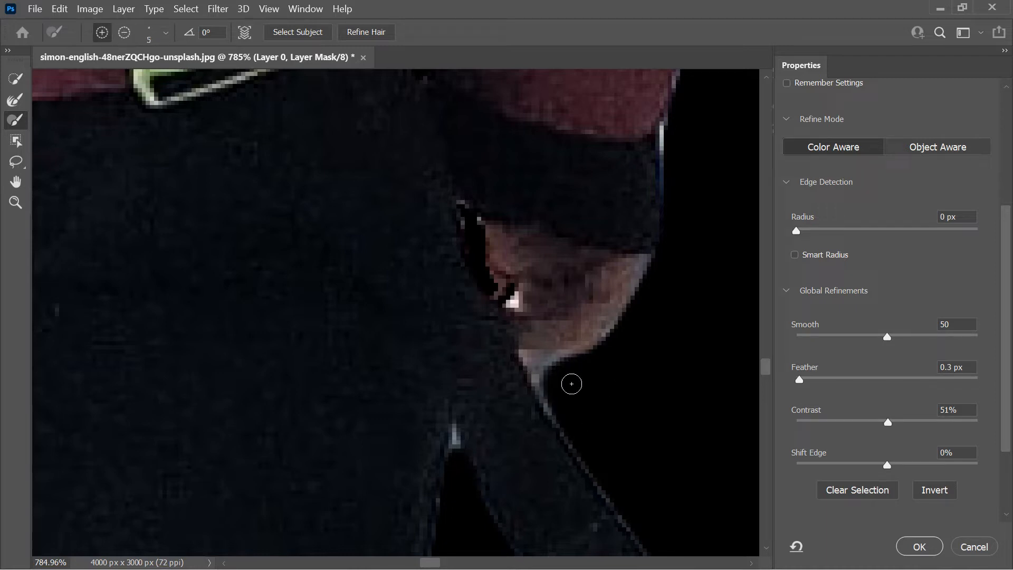
key("bracketright")
key("alt")
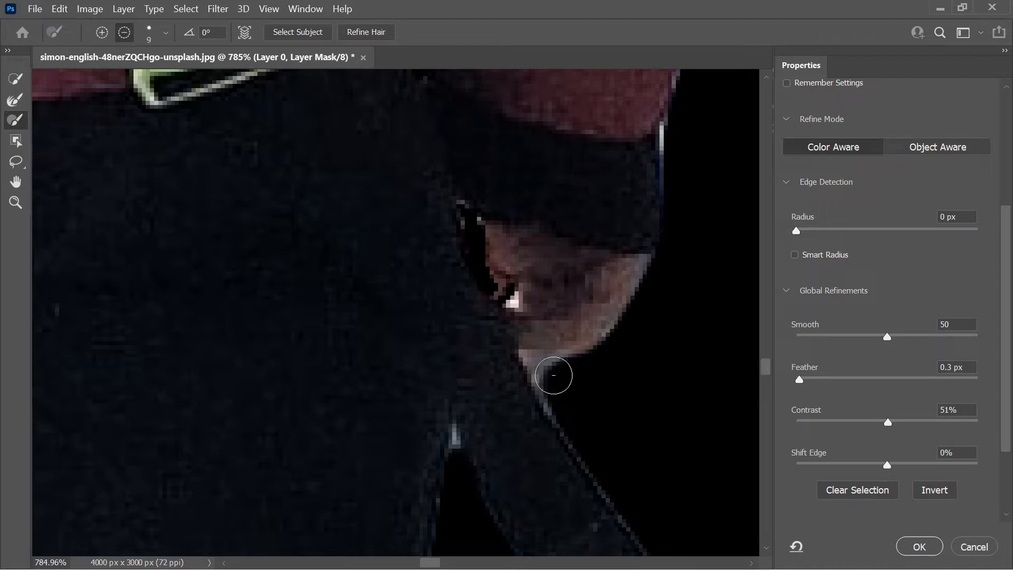
mouse_move(540, 372)
left_mouse_down()
mouse_move(566, 377)
mouse_move(546, 368)
mouse_move(569, 372)
mouse_move(600, 353)
mouse_move(640, 317)
mouse_move(674, 255)
left_mouse_up()
key("space")
mouse_move(698, 222)
left_mouse_down()
mouse_move(647, 290)
mouse_move(616, 370)
left_mouse_up()
key("space")
mouse_move(539, 412)
left_mouse_down()
mouse_move(570, 318)
mouse_move(594, 296)
left_mouse_up()
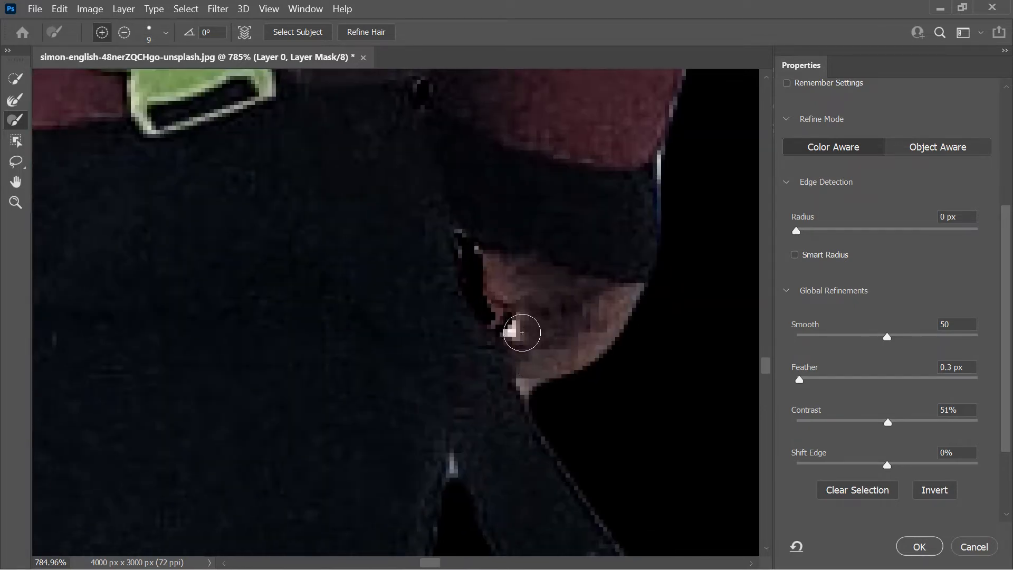
Step: Reduce the brush size to 1 and trim the bright remnant on the inner side of the right hand
key("bracketleft")
key("bracketleft")
key("bracketleft")
key("bracketleft")
key("alt")
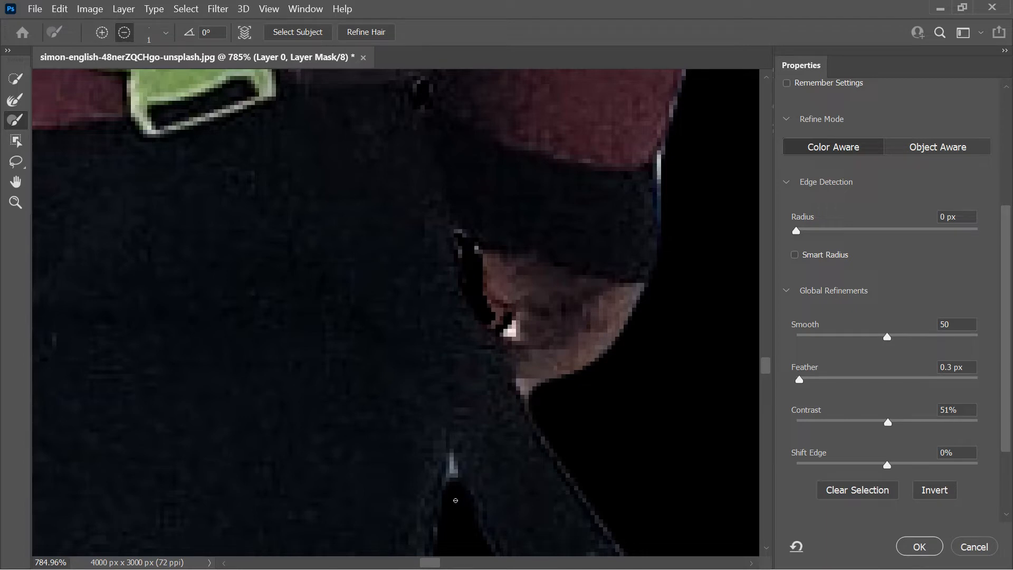
Step: Subtract the light fringe along the outer edge of the right sleeve and around the strap end with a size 5 brush
key("space")
left_click_drag(642, 336, 550, 506)
left_click_drag(597, 376, 513, 455)
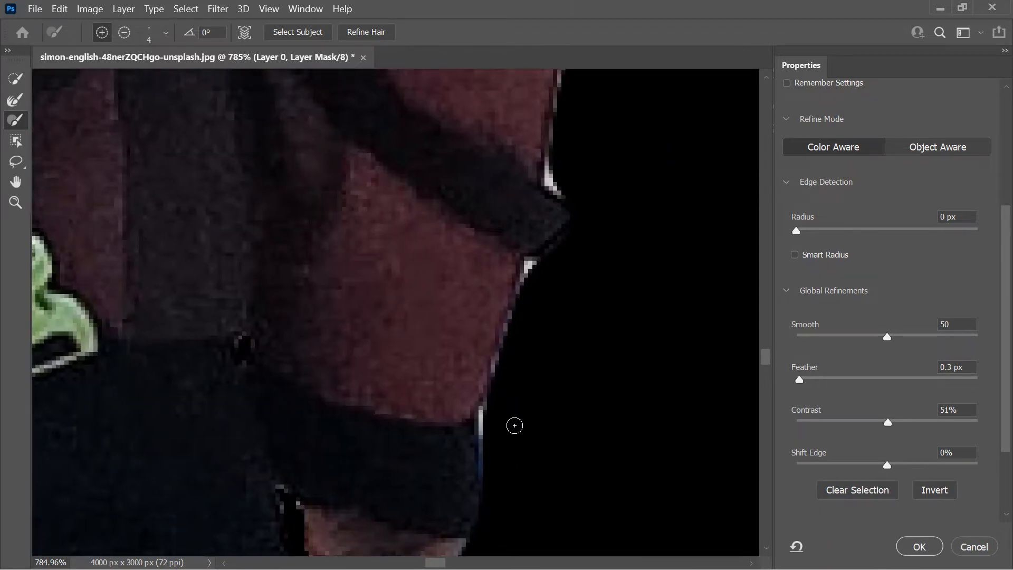
key("alt")
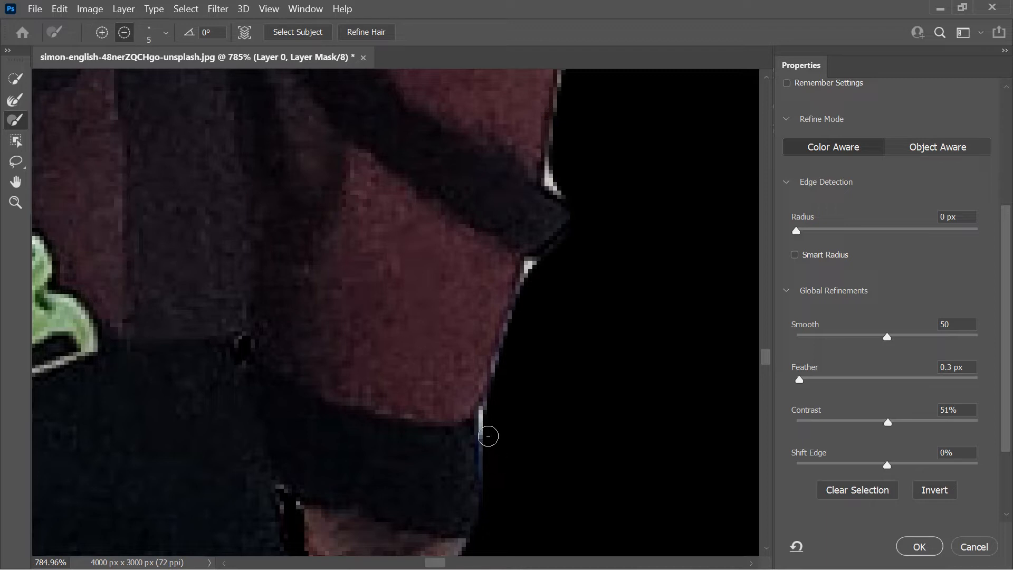
left_click_drag(509, 377, 532, 273)
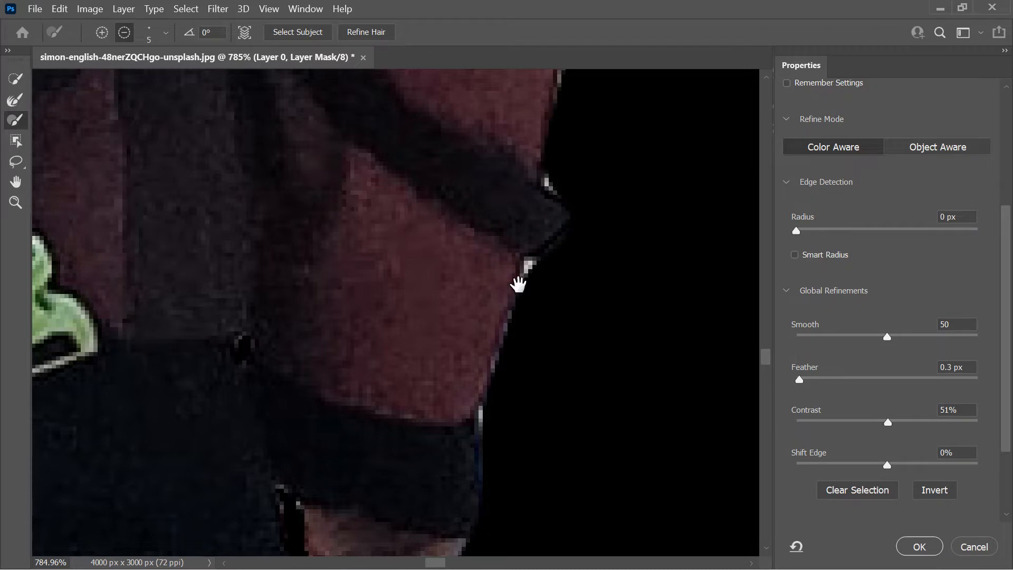
left_click_drag(518, 284, 490, 398)
mouse_move(566, 199)
left_mouse_down()
mouse_move(539, 240)
mouse_move(530, 224)
mouse_move(559, 195)
left_mouse_up()
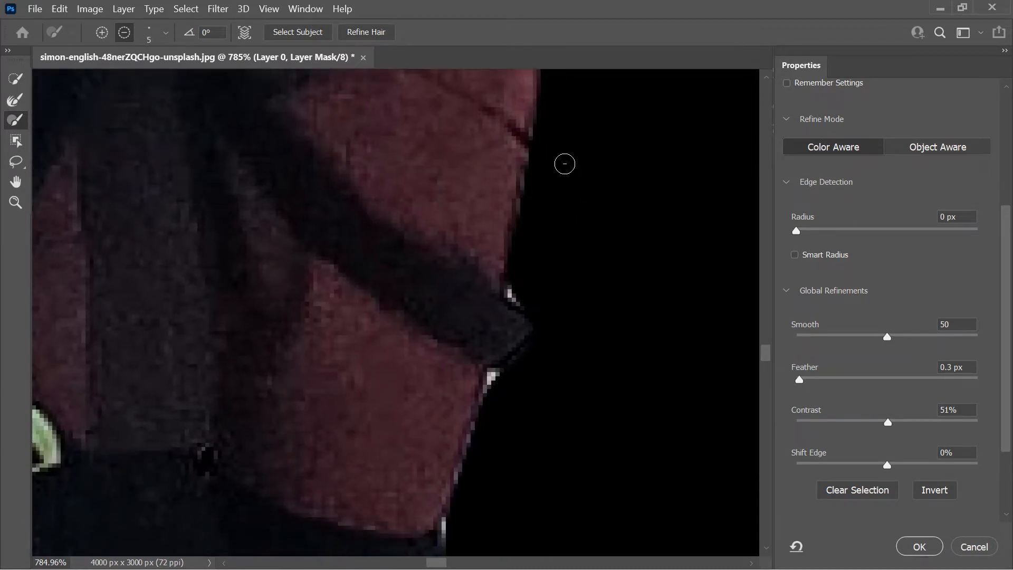
left_click_drag(565, 161, 496, 371)
left_click_drag(474, 315, 456, 330)
Step: Shift the mask edge inward with a negative Shift Edge value and apply the Select and Mask refinements
scroll(441, 328, "down", 5)
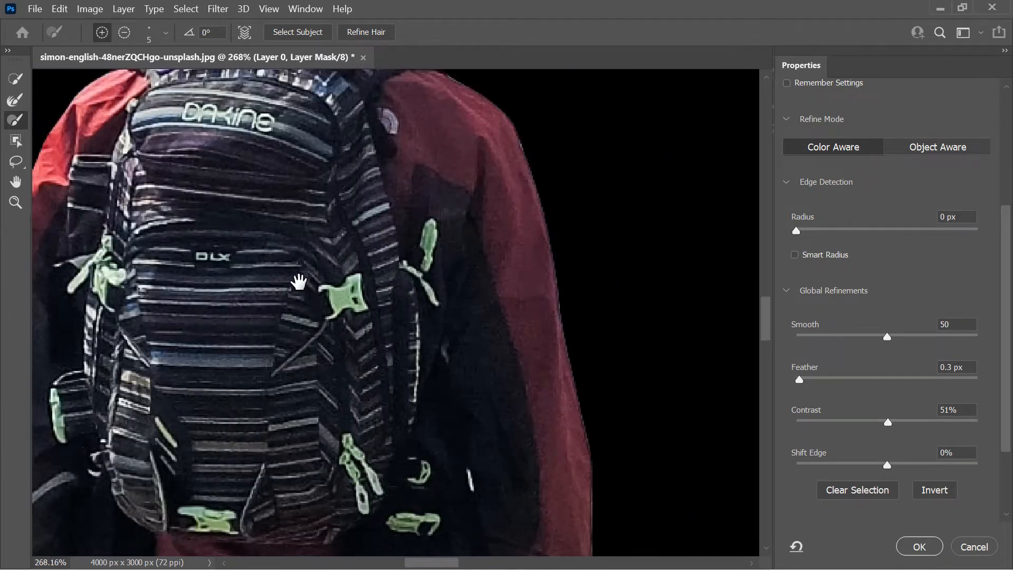
mouse_move(298, 282)
left_mouse_down()
mouse_move(350, 341)
mouse_move(436, 403)
mouse_move(370, 370)
mouse_move(367, 355)
left_mouse_up()
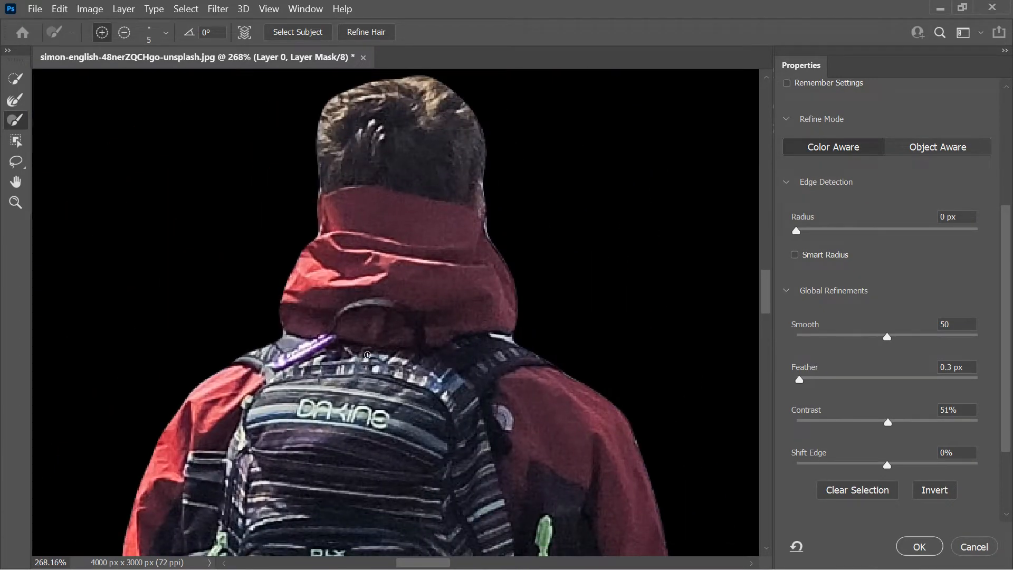
key("ctrl+0")
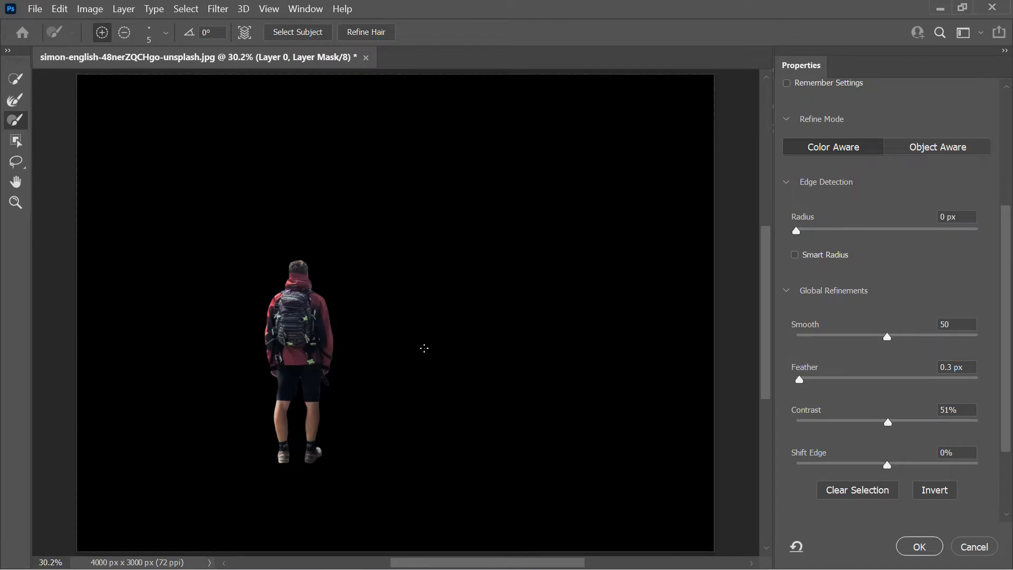
left_click_drag(885, 464, 862, 467)
left_click(920, 548)
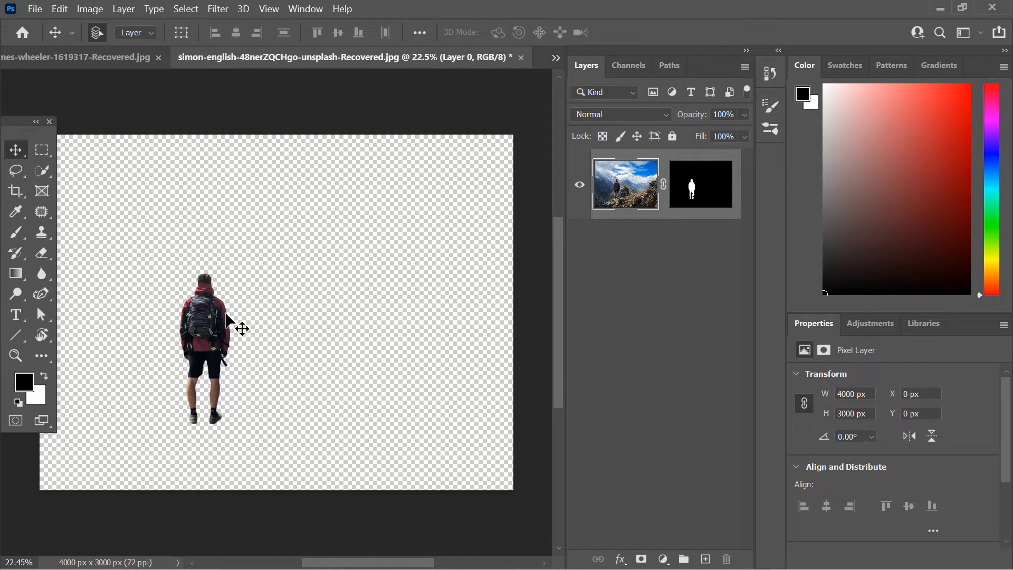
Step: Copy the masked hiker layer into the lake photo document and place the hiker on the wooden dock
left_click(100, 58)
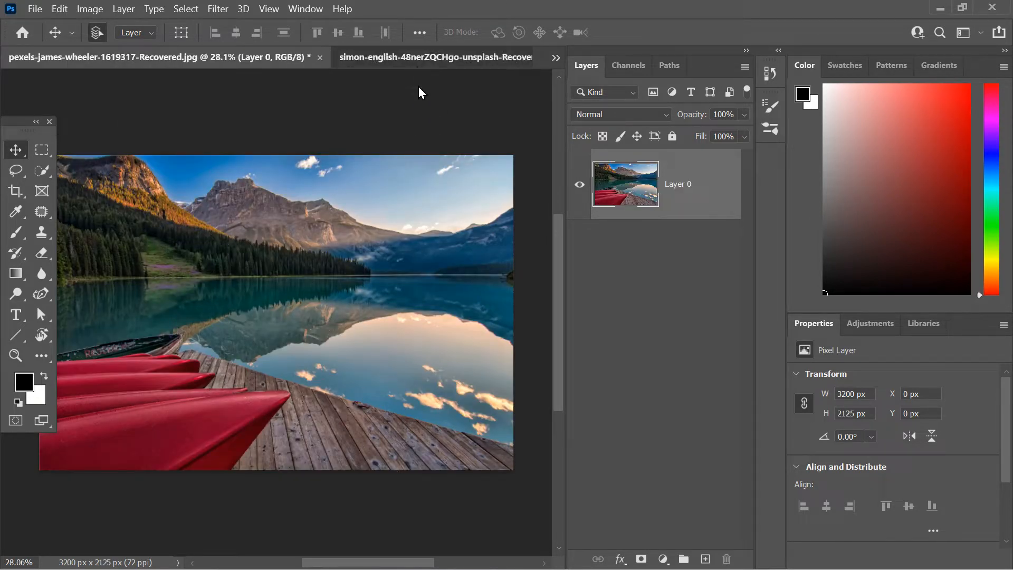
left_click(423, 58)
left_click_drag(221, 368, 296, 342)
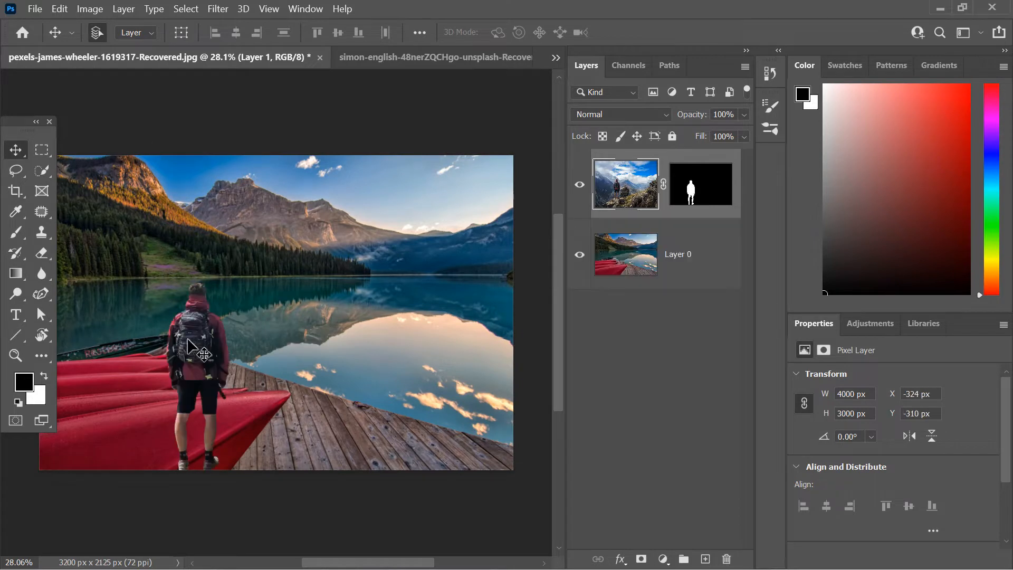
left_click_drag(199, 334, 337, 323)
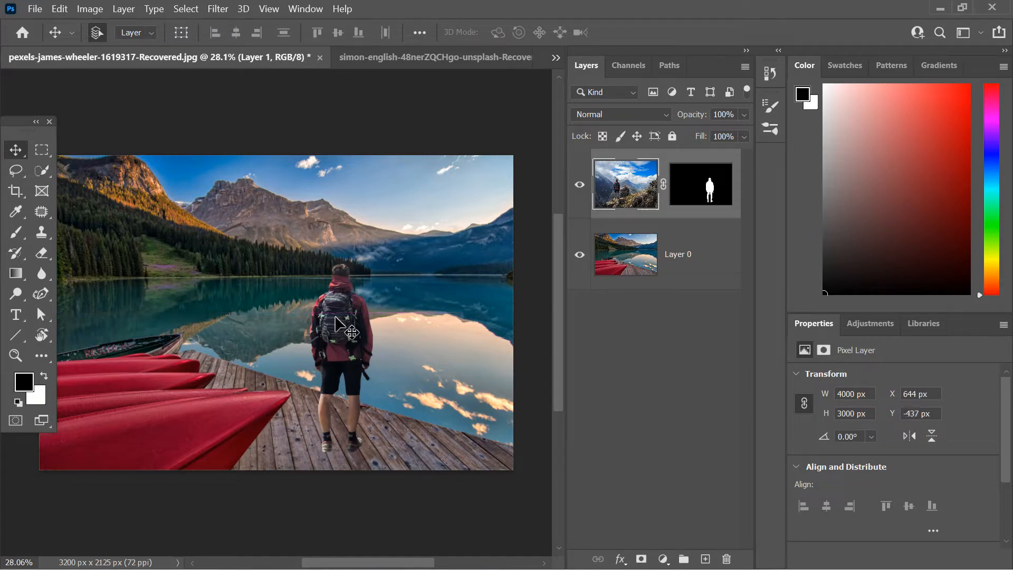
Step: Flip the hiker layer horizontally and move the hiker back onto the dock
left_click(58, 9)
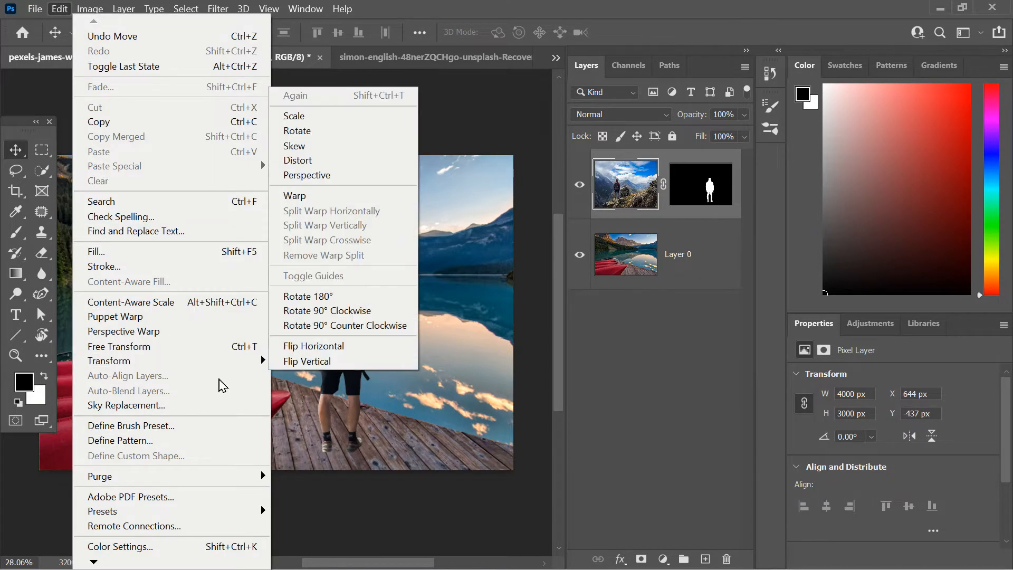
mouse_move(233, 363)
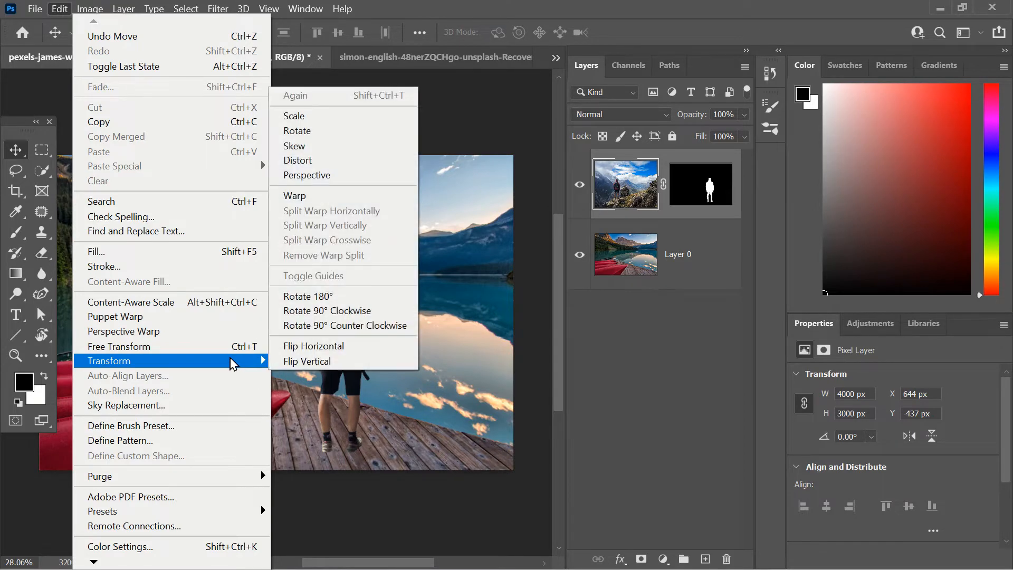
left_click(300, 348)
left_click_drag(370, 364, 331, 372)
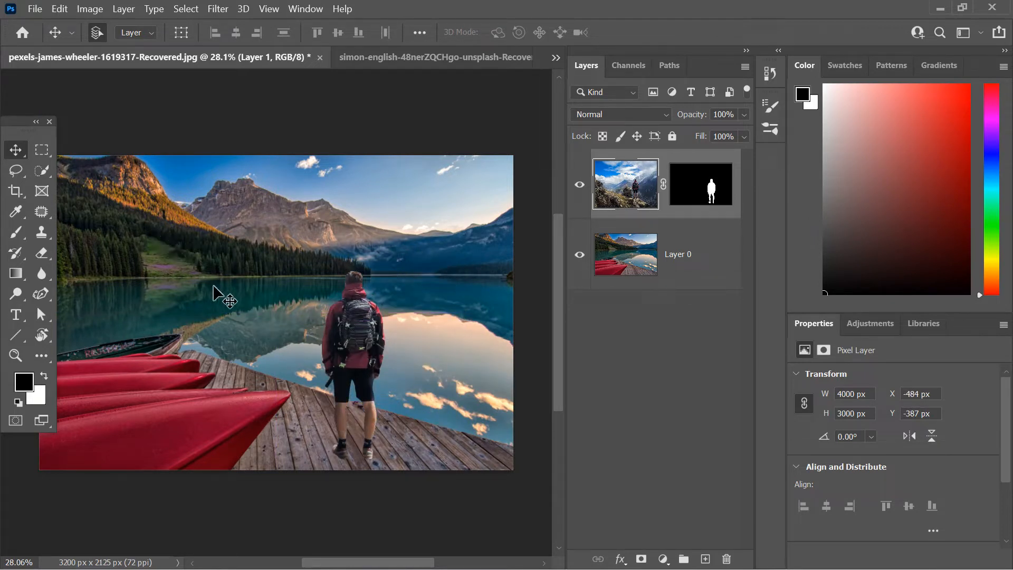
Step: Scale the hiker layer down proportionally to about 95.1% with Free Transform and apply the transformation
key("ctrl")
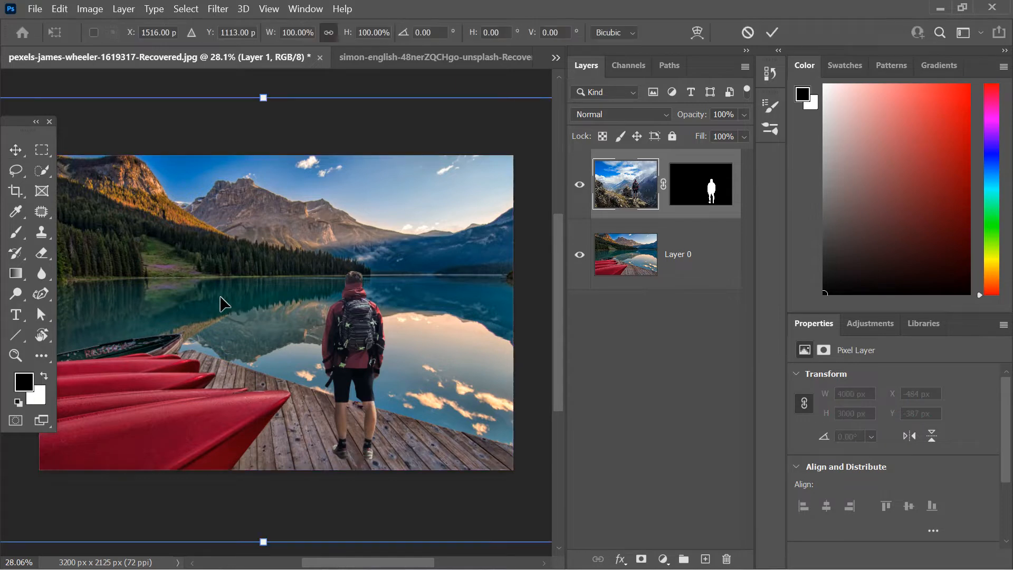
key("ctrl+t")
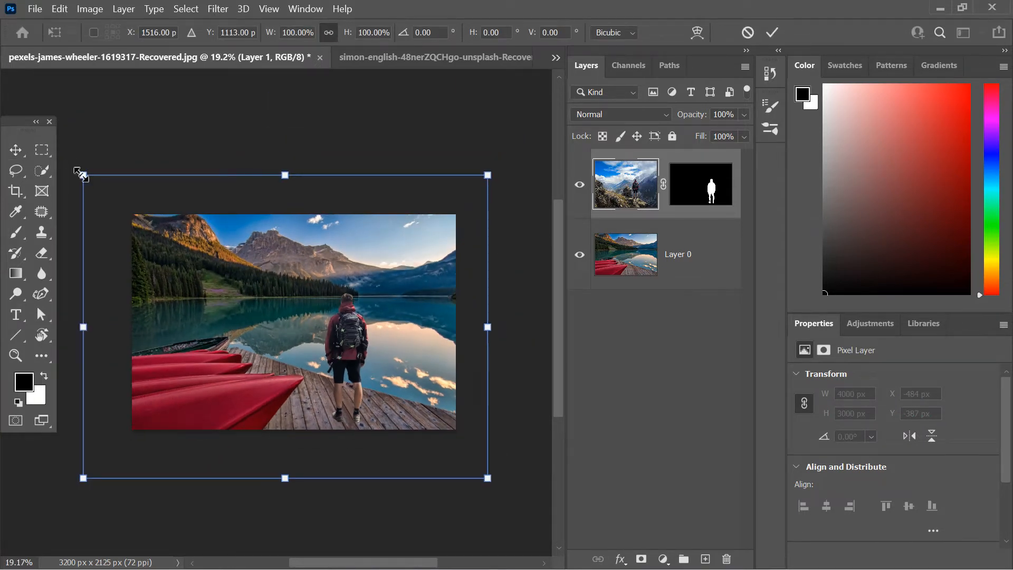
left_click_drag(83, 175, 96, 194)
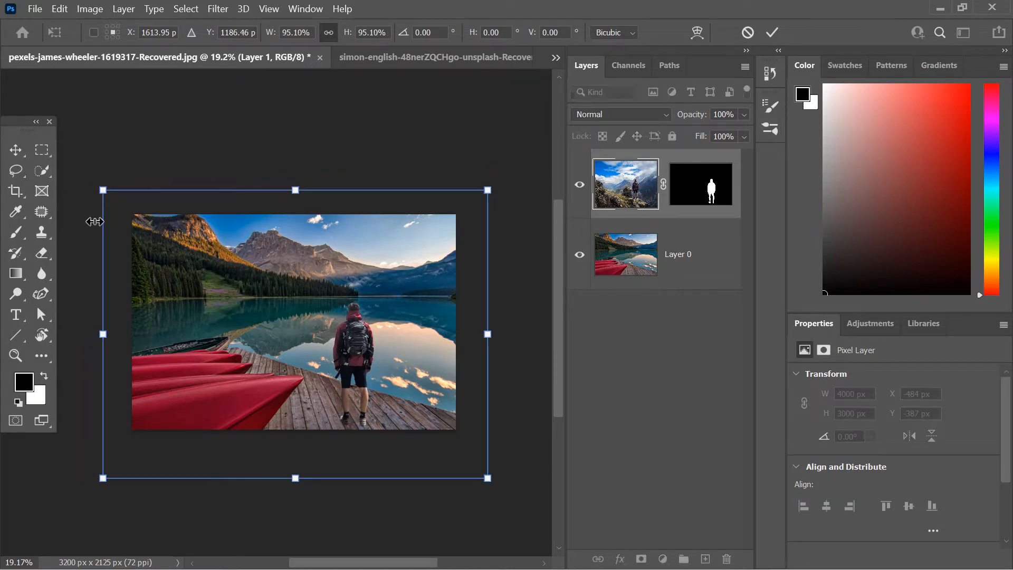
key("Return")
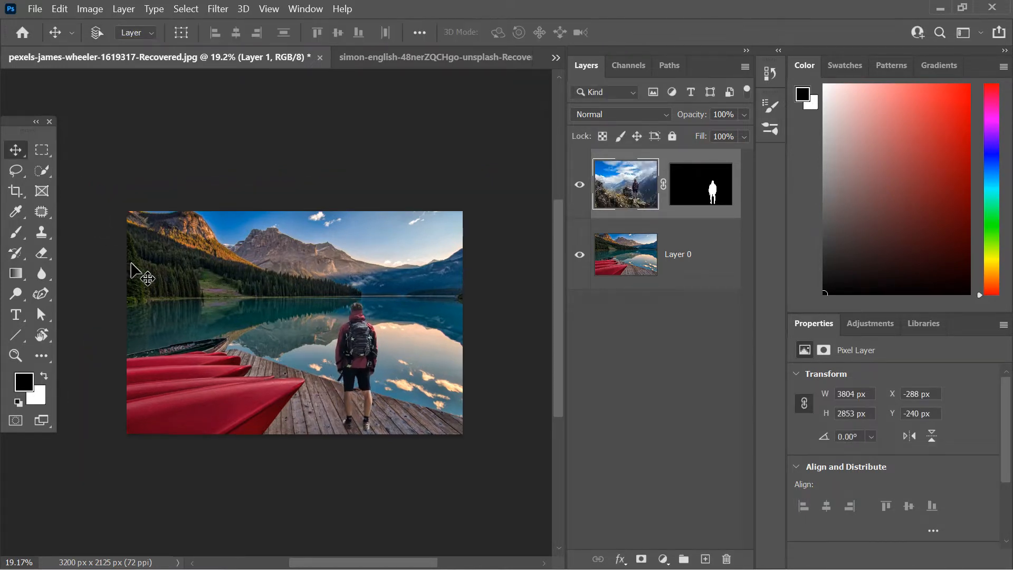
Step: Try nudging the hiker to slightly different positions on the dock
key("ctrl+0")
left_click_drag(367, 408, 359, 397)
key("ctrl+z")
mouse_move(374, 335)
left_mouse_down()
mouse_move(353, 331)
mouse_move(364, 335)
left_mouse_up()
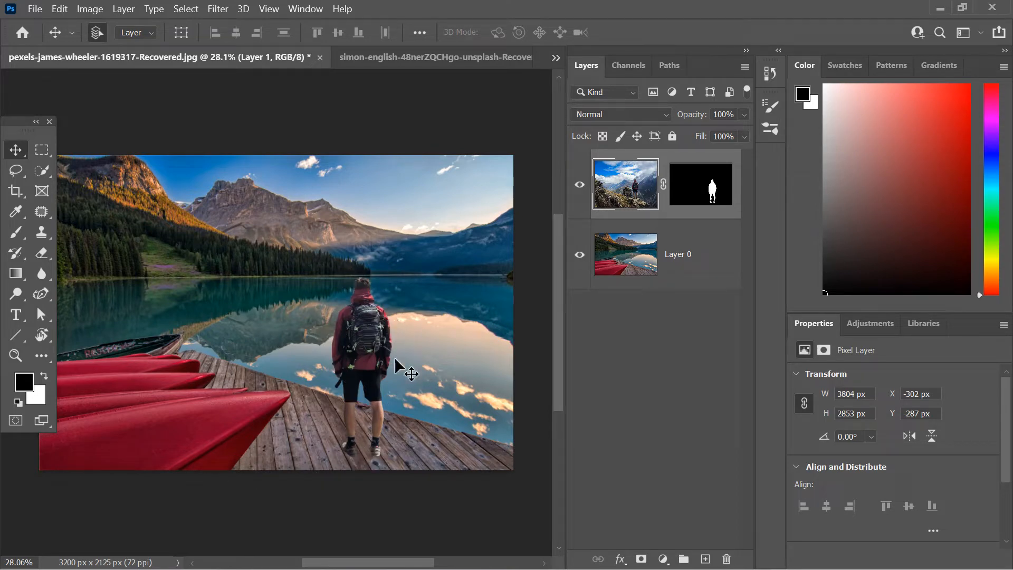
scroll(379, 372, "up", 6)
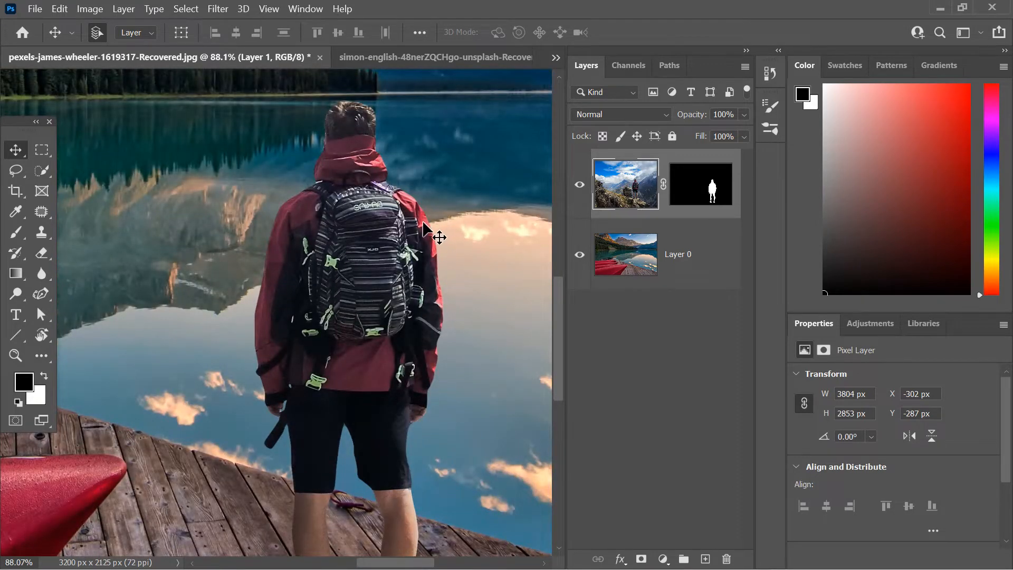
left_click_drag(424, 232, 422, 299)
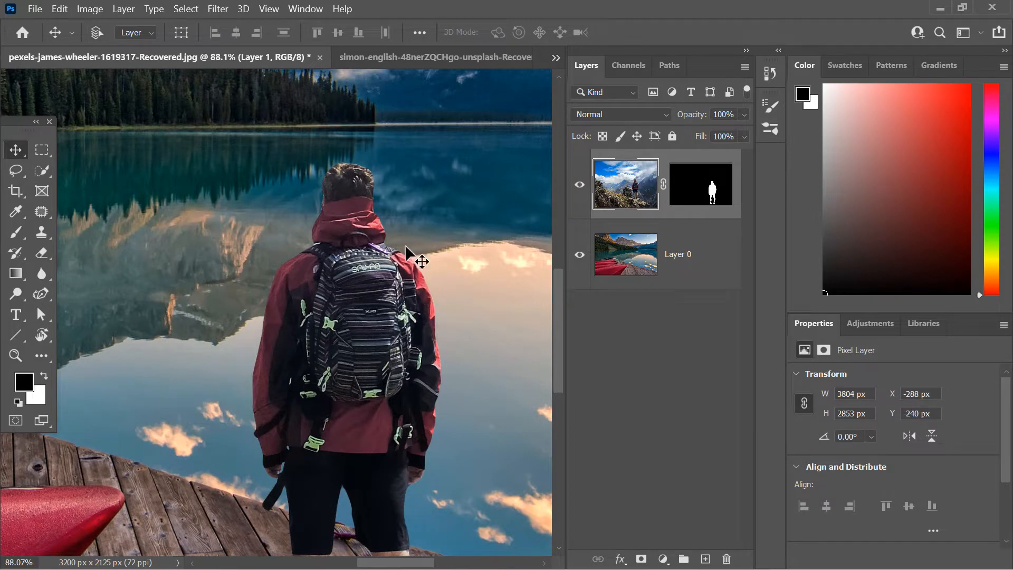
left_click_drag(361, 200, 369, 190)
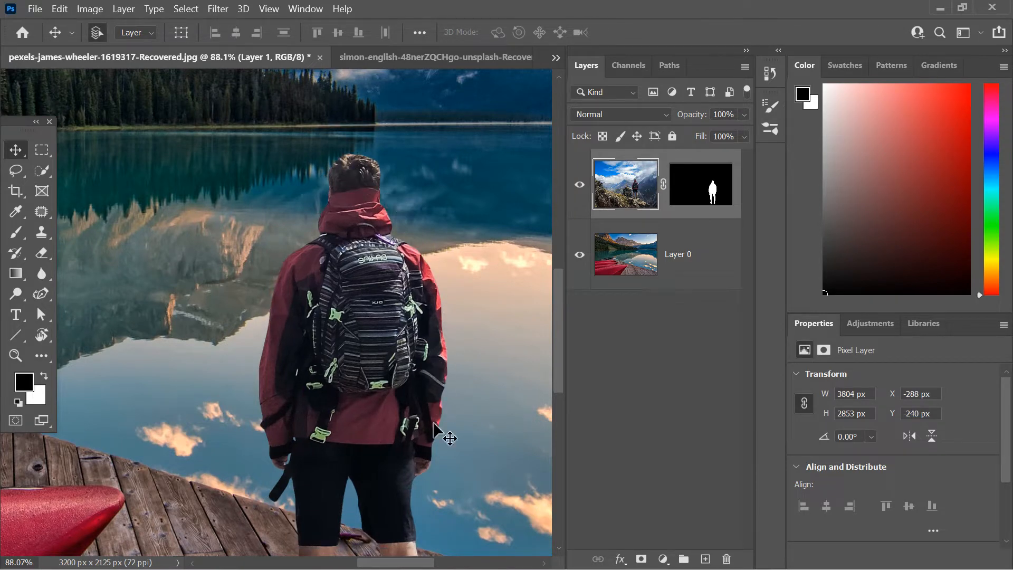
Step: Examine how the hiker's edges and lighting blend with the lake and dock, from head to feet
scroll(452, 423, "down", 2)
scroll(452, 423, "down", 1)
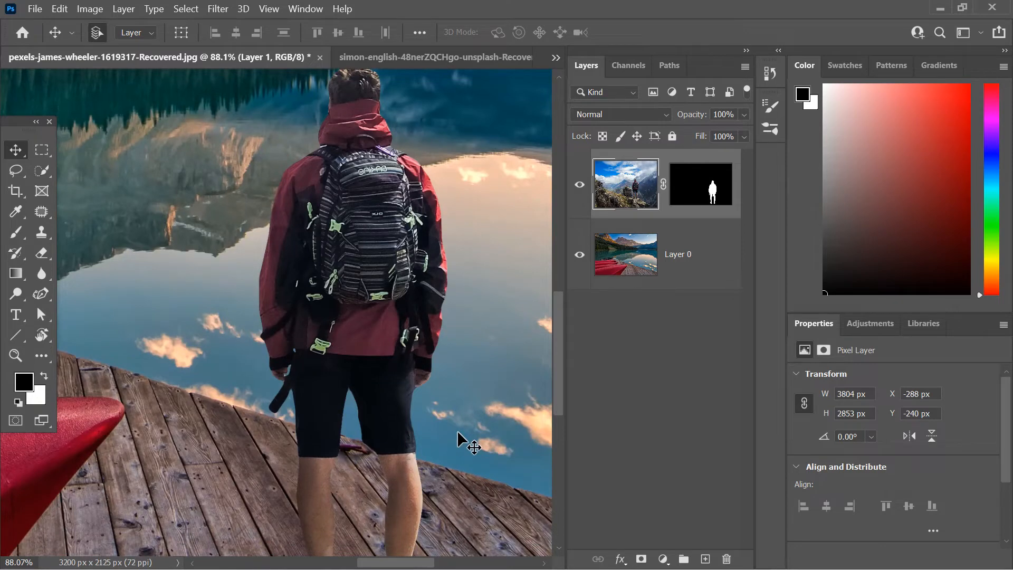
key("ctrl+0")
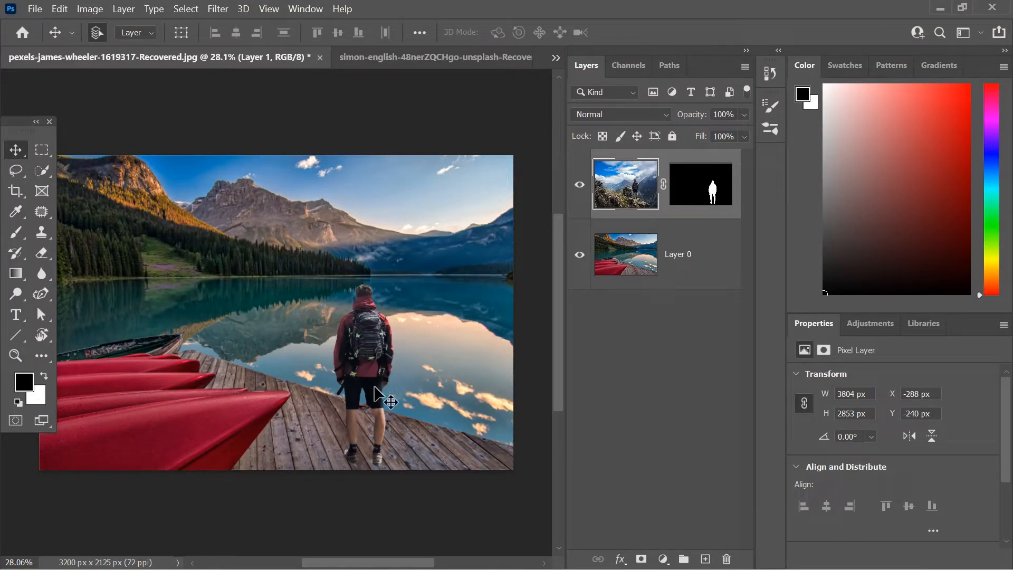
scroll(373, 413, "up", 6)
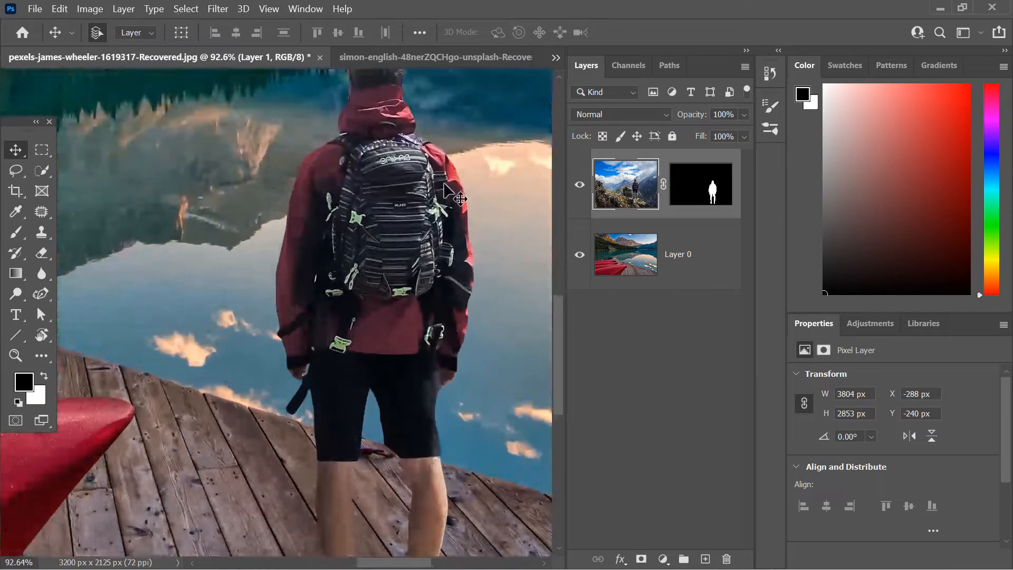
scroll(444, 214, "up", 3)
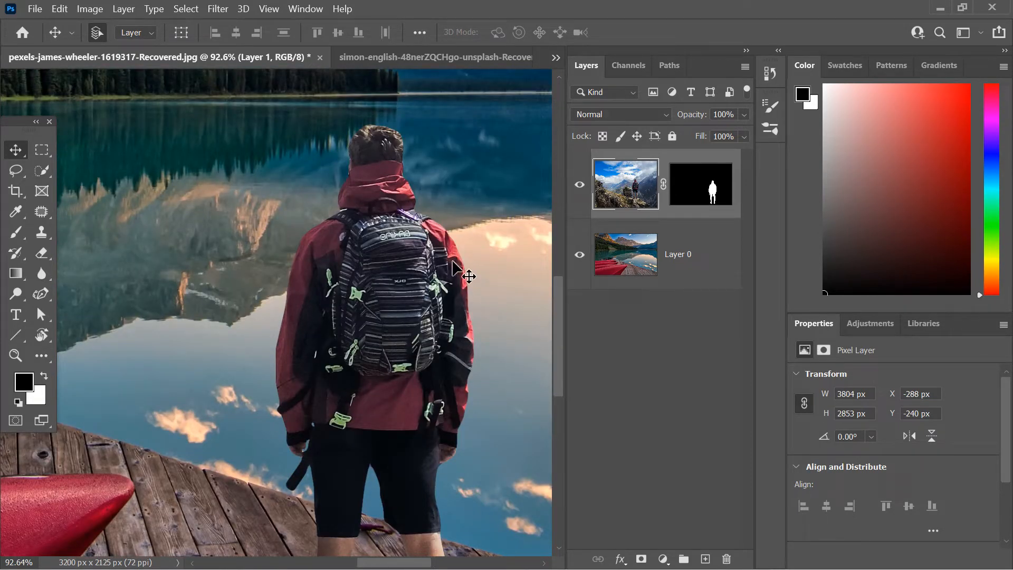
scroll(463, 262, "down", 5)
scroll(454, 267, "up", 2)
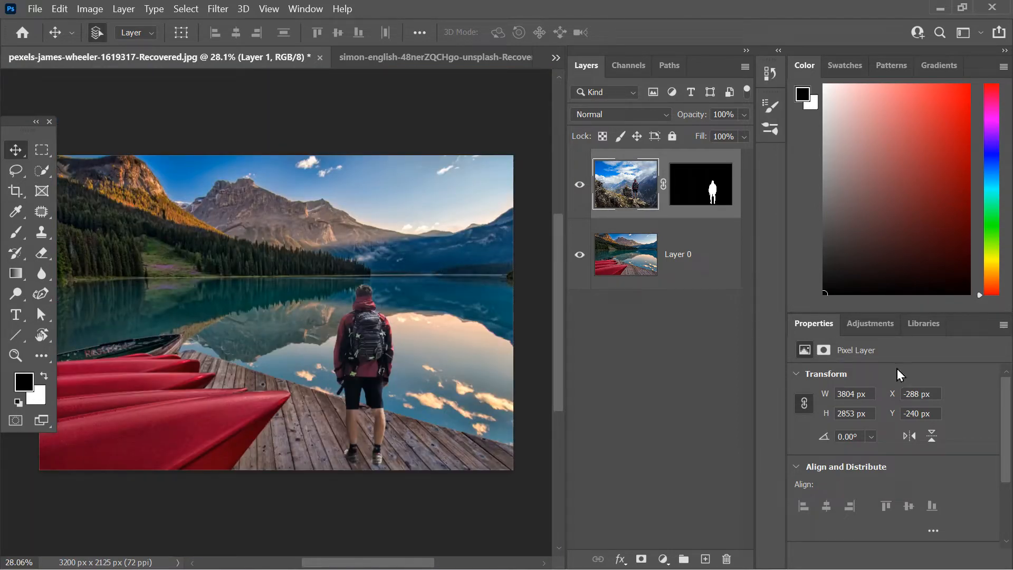
Step: Add a Levels adjustment clipped to the hiker layer and darken it by lowering the white output level
left_click(874, 326)
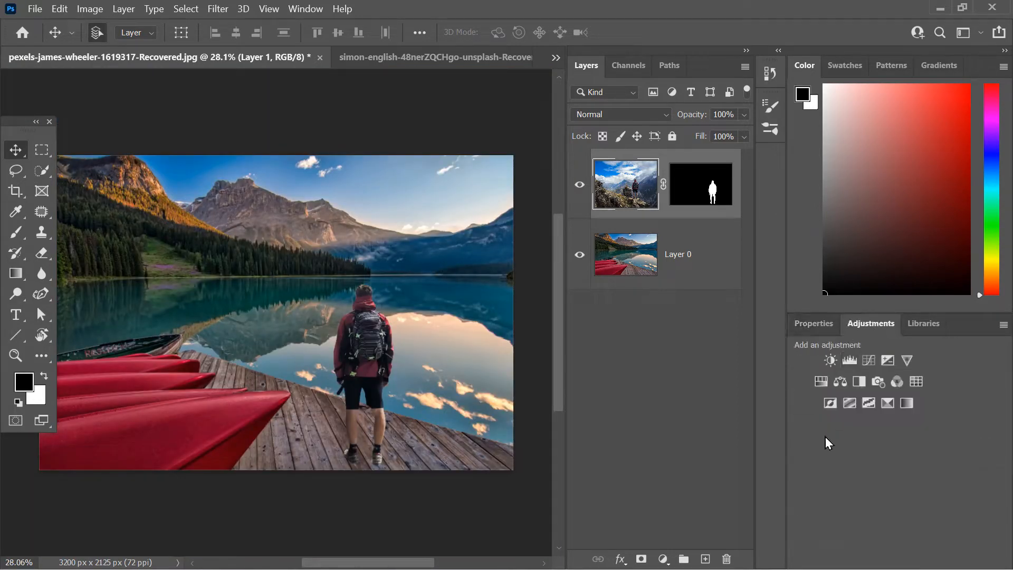
left_click(850, 360)
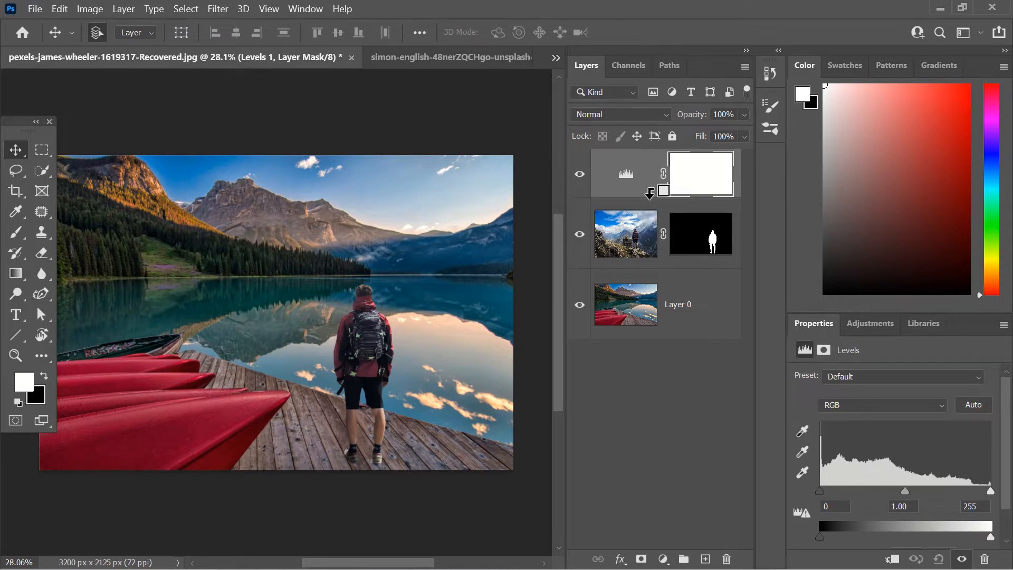
left_click(650, 196, "alt")
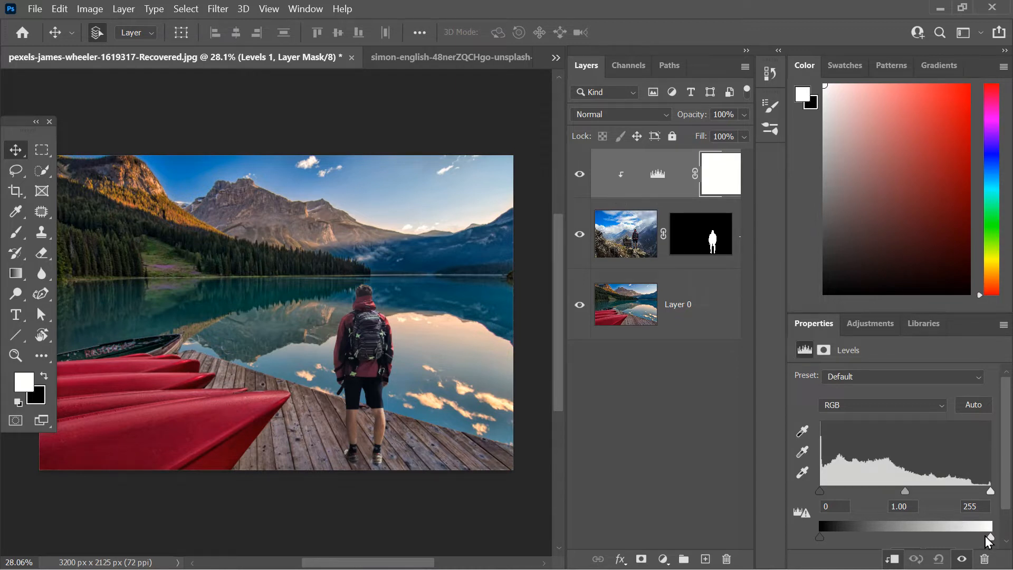
left_click_drag(978, 532, 916, 499)
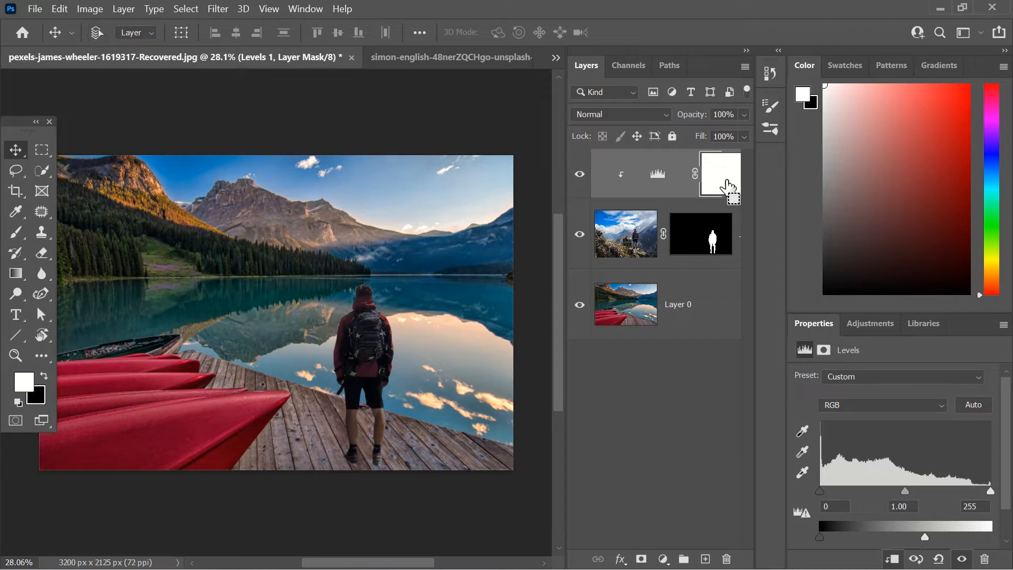
Step: Invert the Levels mask to black and paint the darkening onto the hiker with a soft white 1079 px brush at 100% opacity
key("ctrl+i")
key("i")
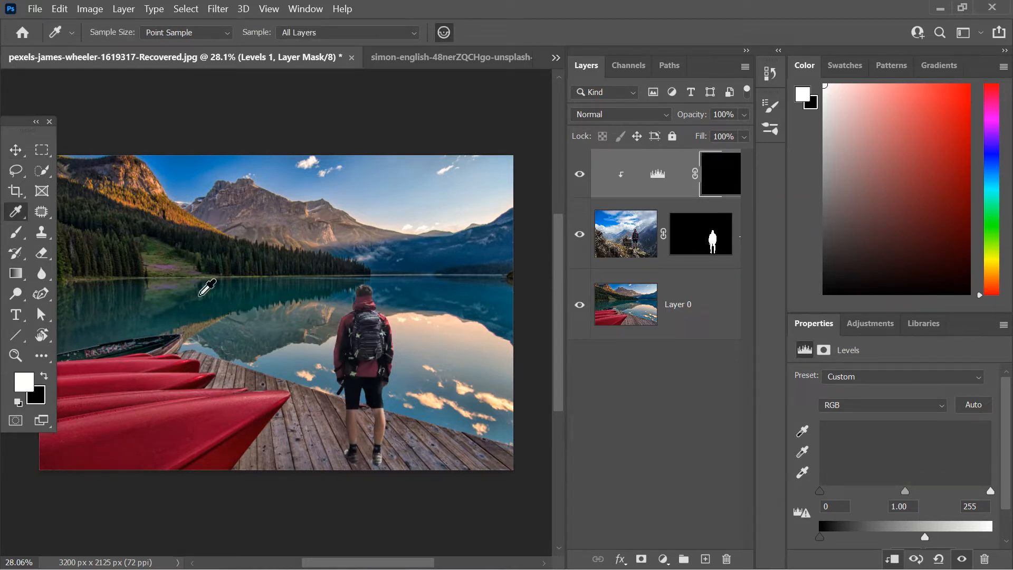
key("v")
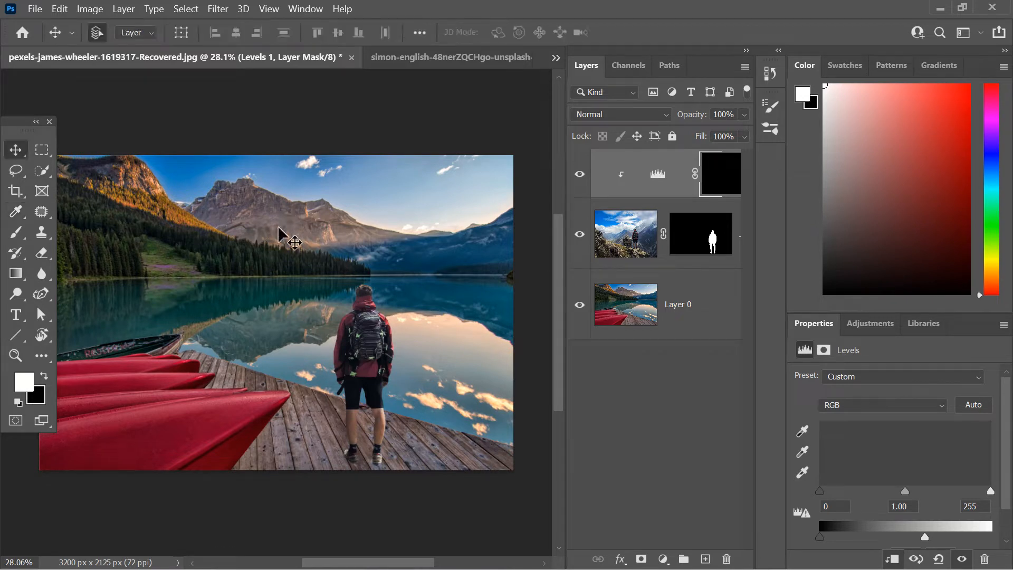
key("b")
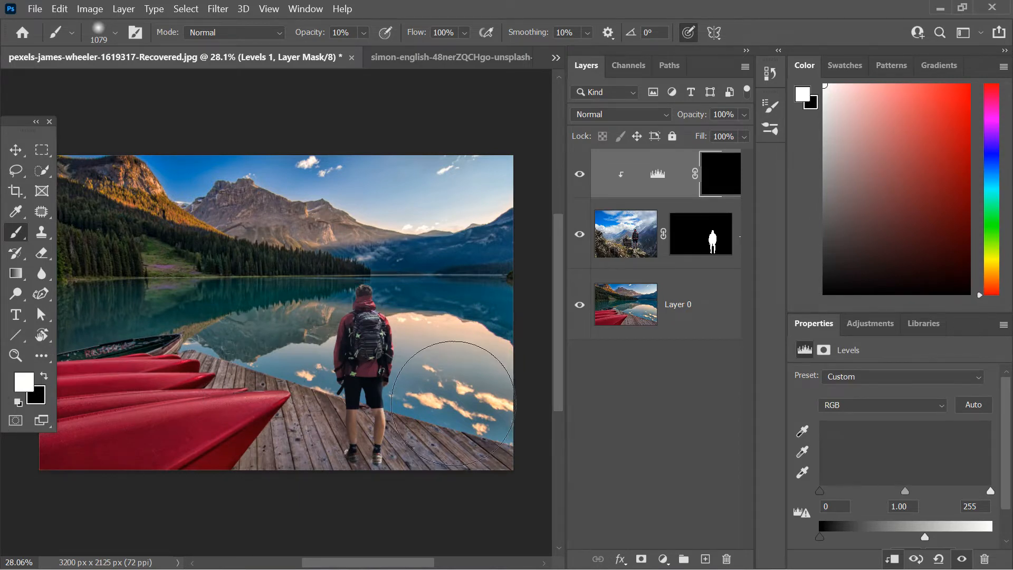
scroll(405, 360, "up", 5)
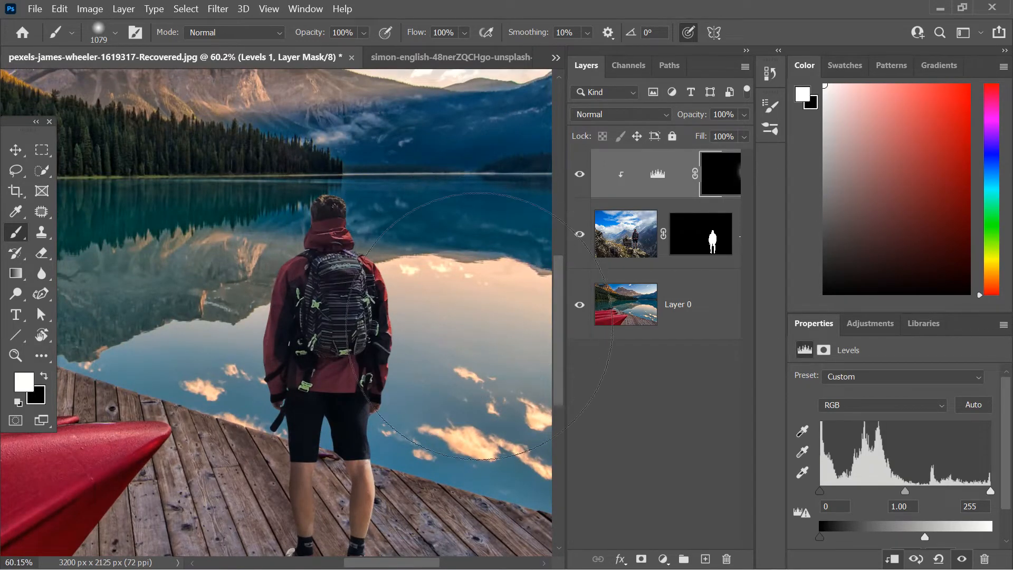
scroll(401, 306, "down", 3)
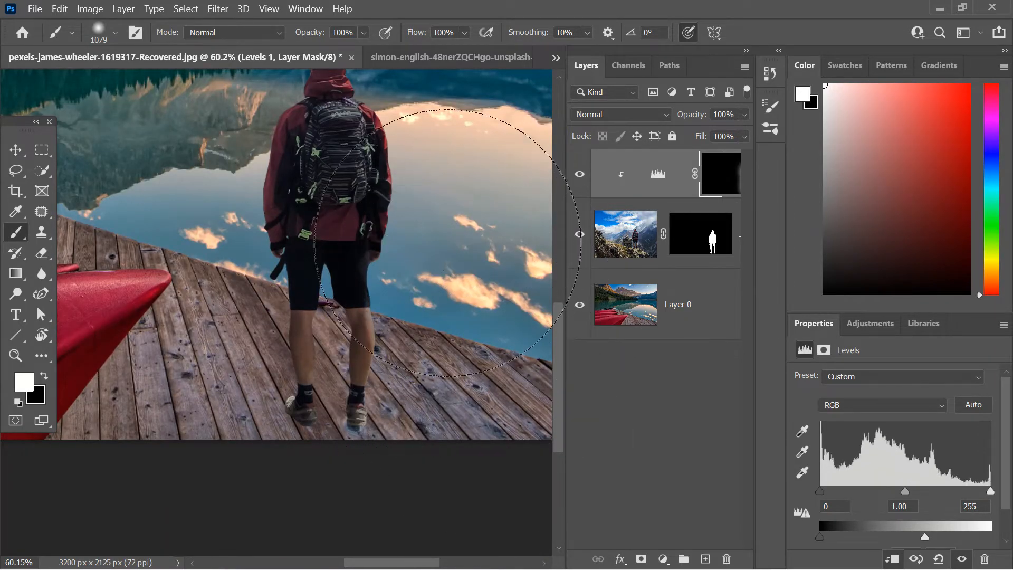
scroll(412, 206, "up", 2)
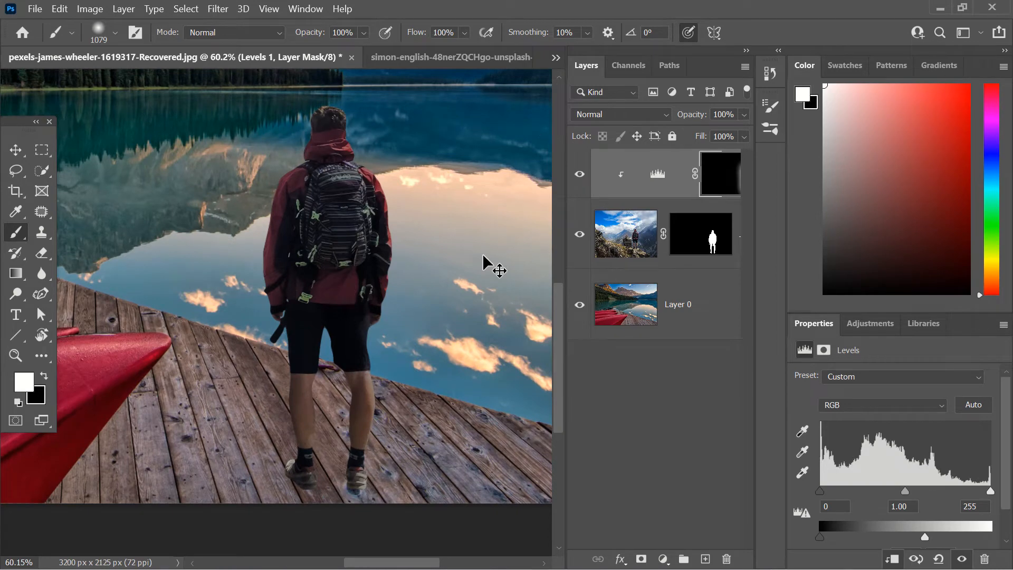
scroll(483, 259, "down", 4)
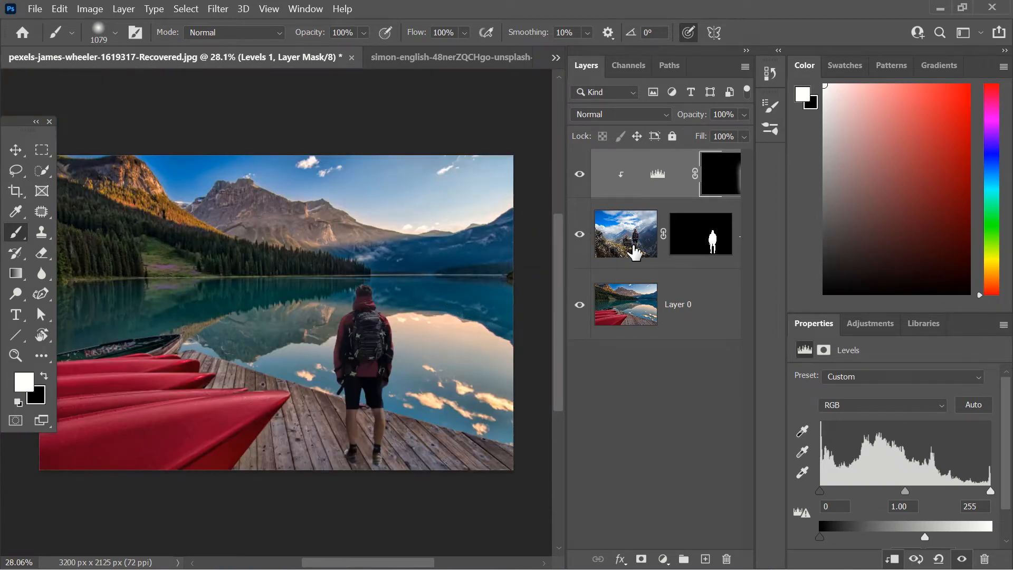
Step: Start Puppet Warp on the hiker layer and place pins on the head and both shoulders
left_click(635, 252)
key("x")
scroll(383, 412, "up", 4)
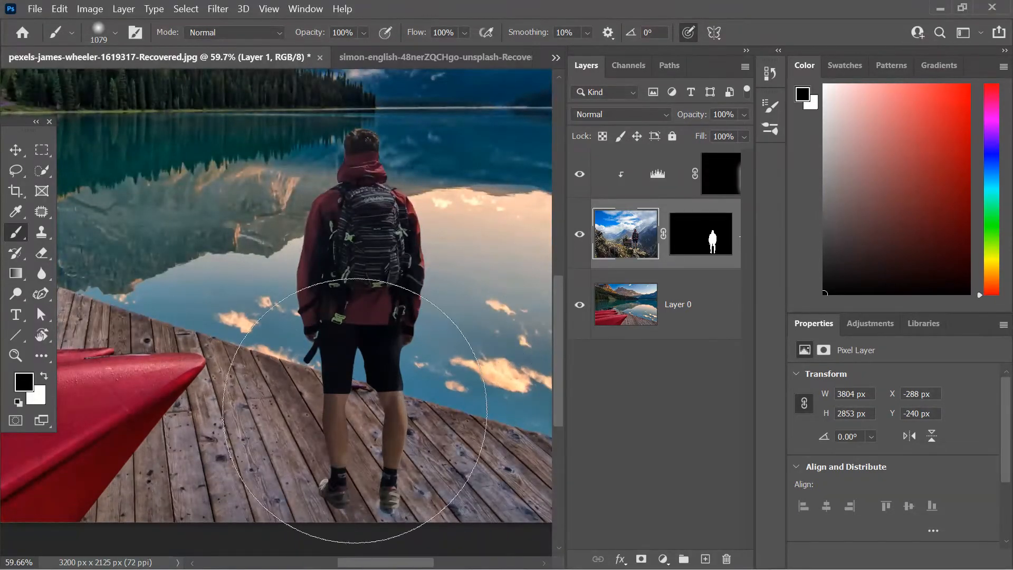
key("v")
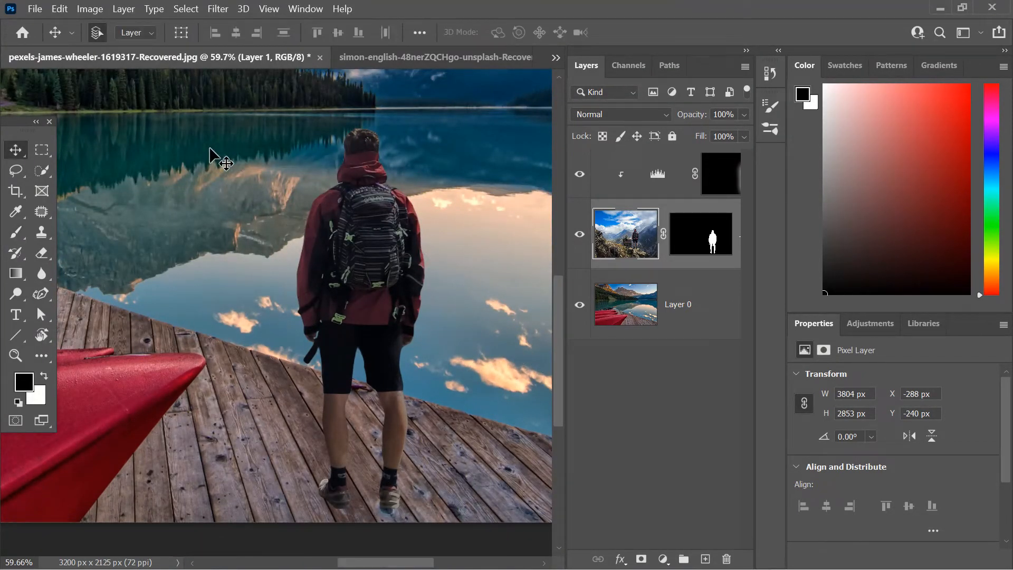
left_click(58, 12)
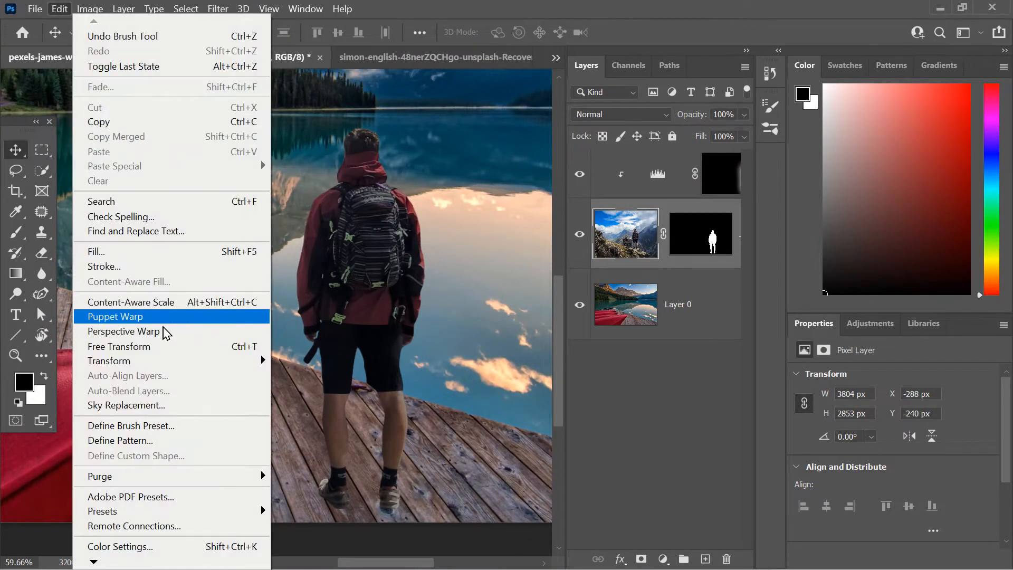
left_click(158, 317)
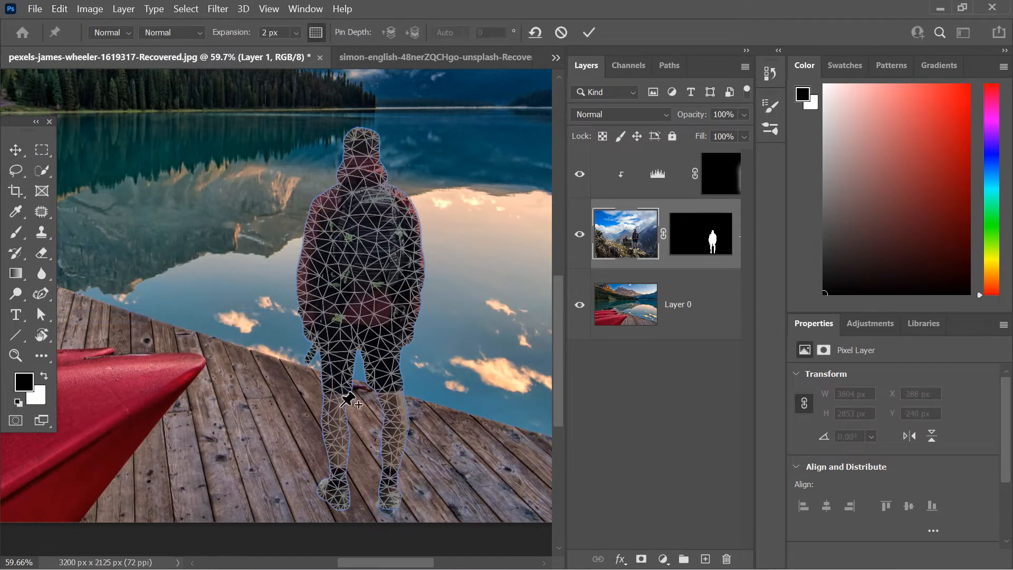
left_click(363, 144)
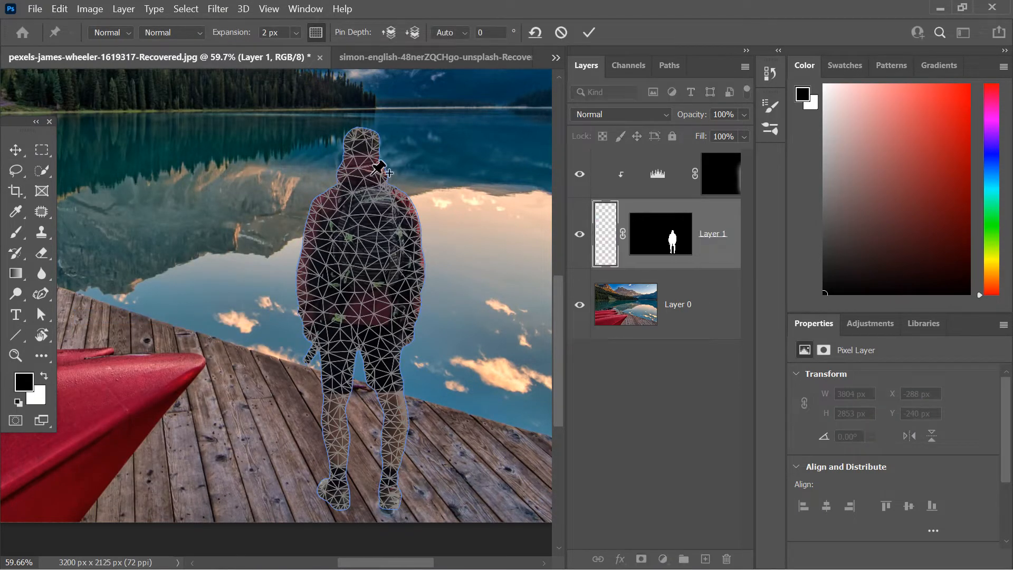
left_click(398, 203)
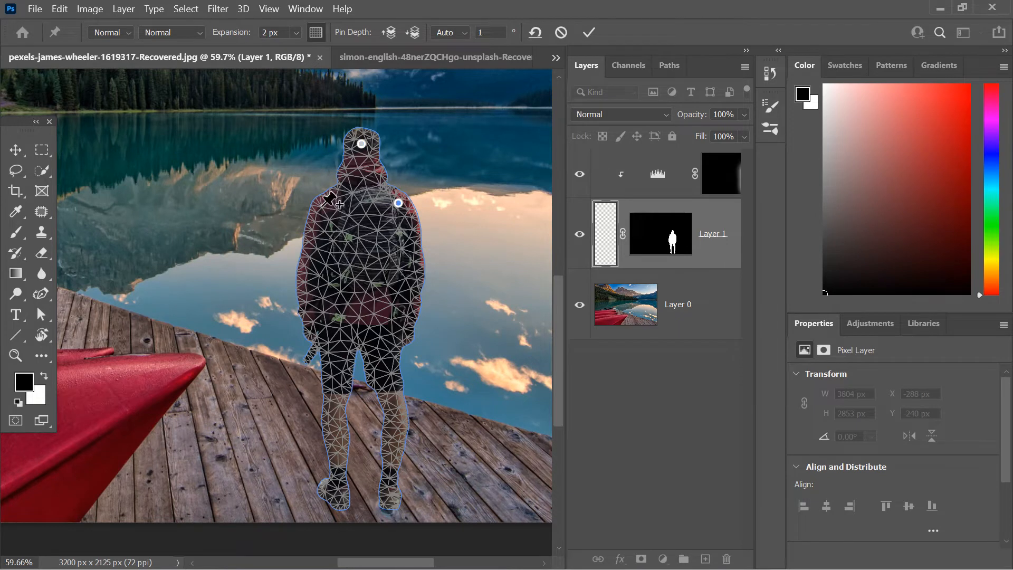
left_click(322, 206)
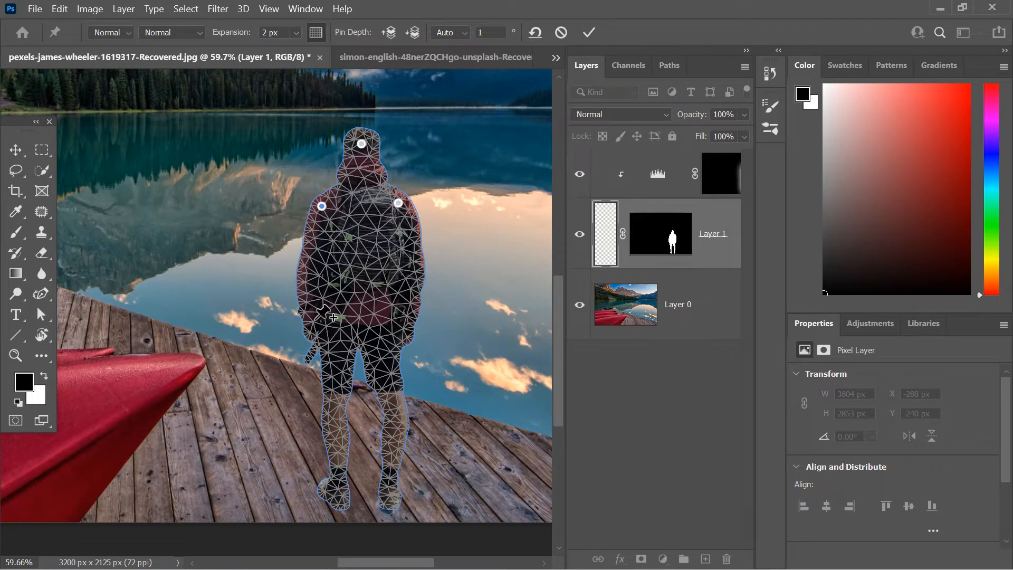
Step: Place Puppet Warp pins on the hiker's hands, lower back, both knees and both feet
left_click(314, 319)
left_click(401, 333)
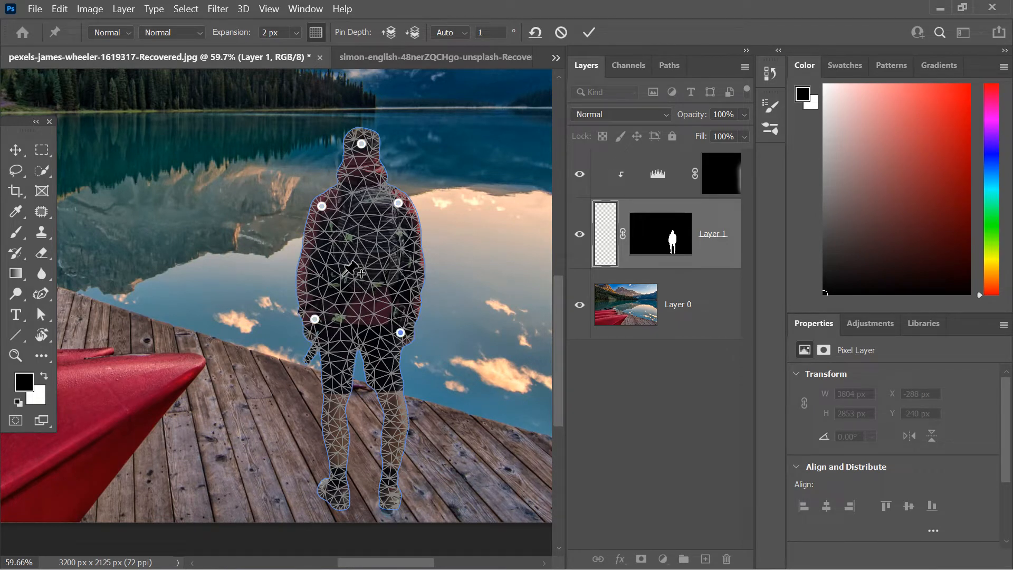
left_click(352, 280)
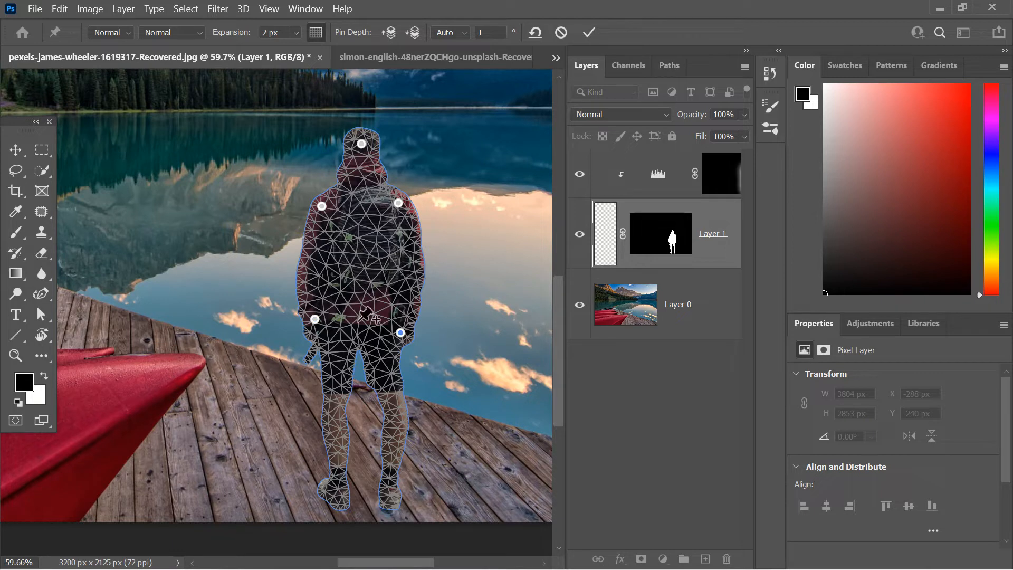
left_click(334, 420)
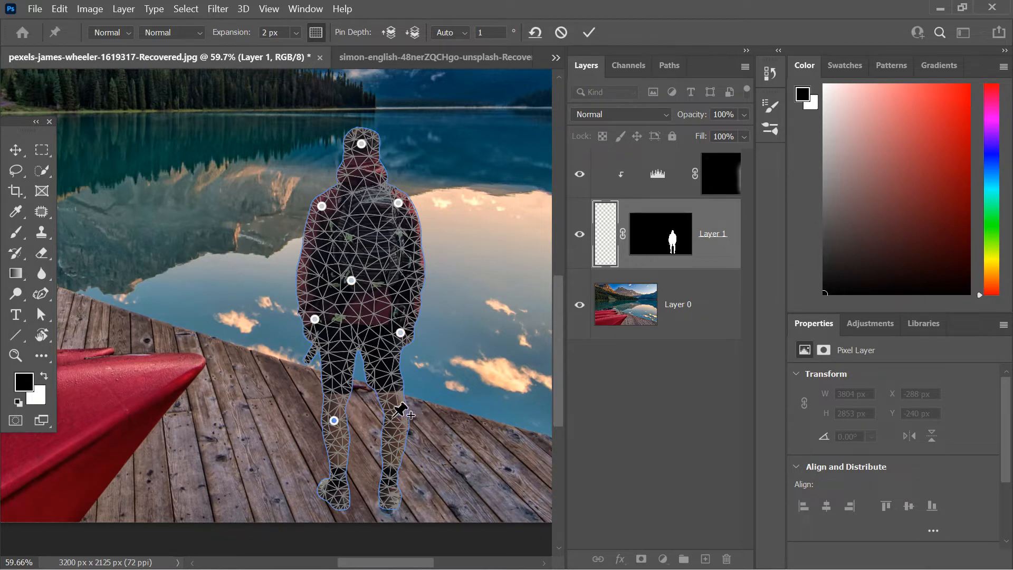
left_click(400, 419)
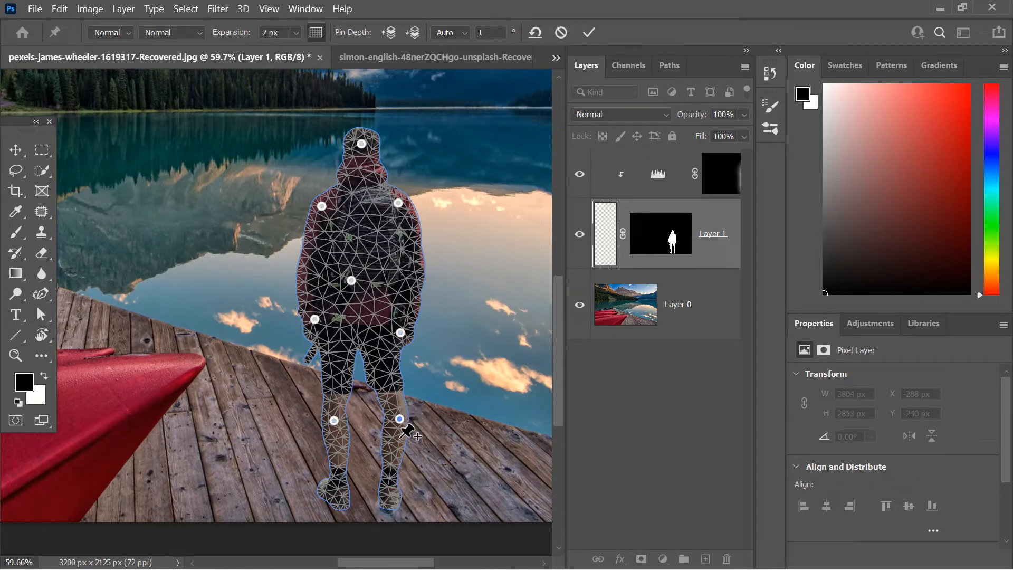
left_click(388, 498)
left_click(332, 493)
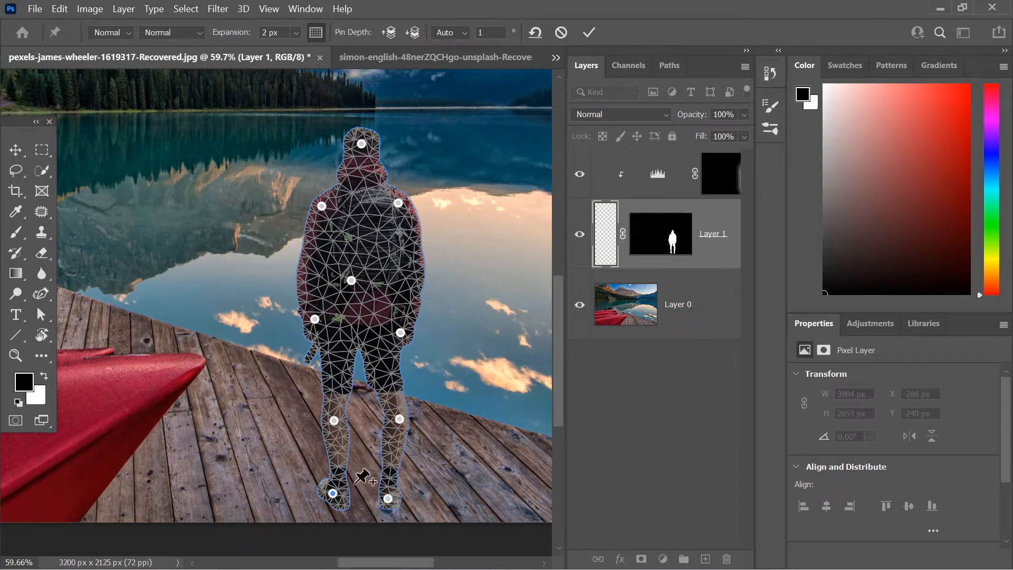
Step: Shift the right leg's knee and foot pins slightly inward to narrow the hiker's stance, and apply the warp
left_click_drag(400, 419, 389, 417)
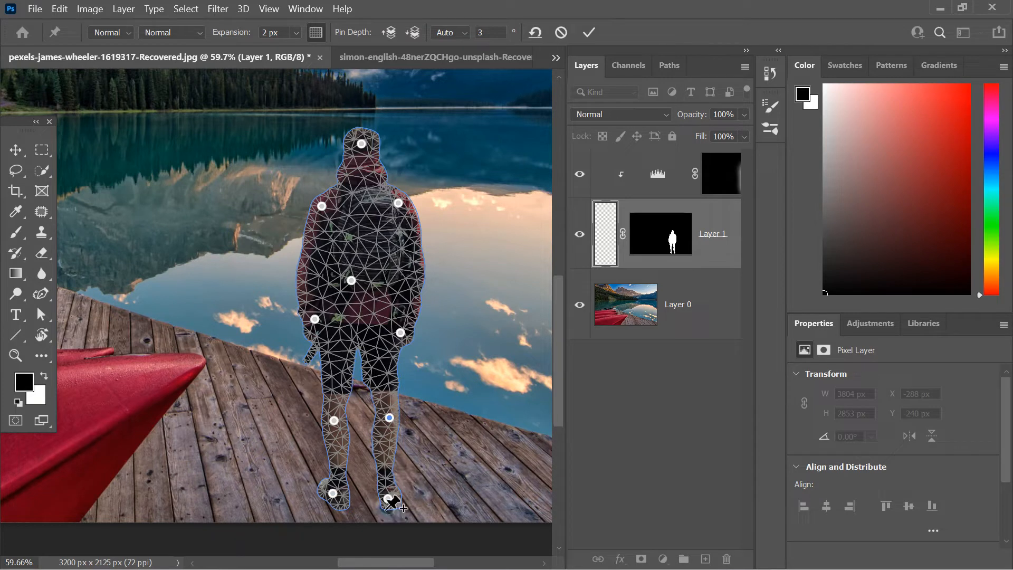
left_click_drag(388, 499, 385, 496)
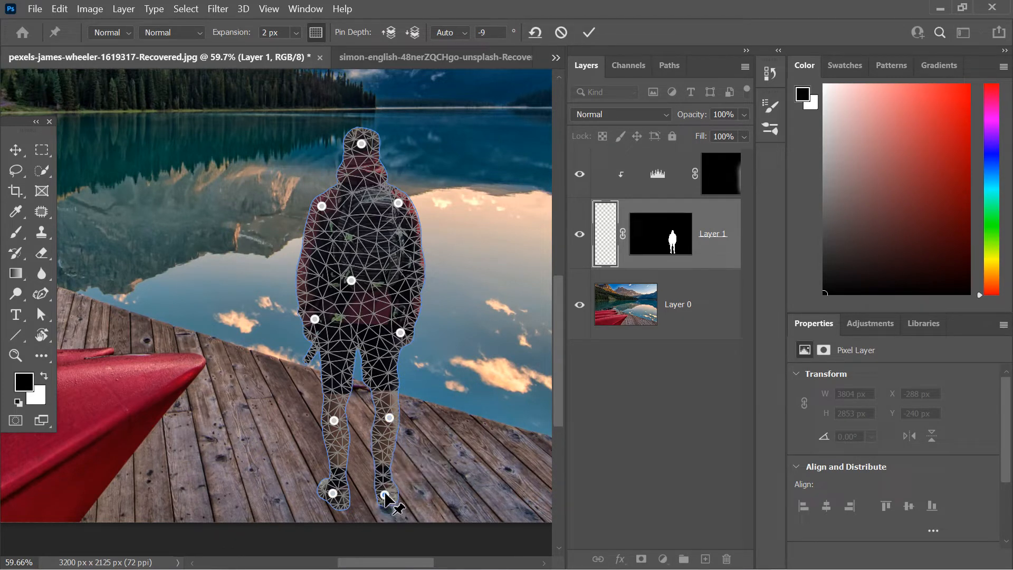
key("Return")
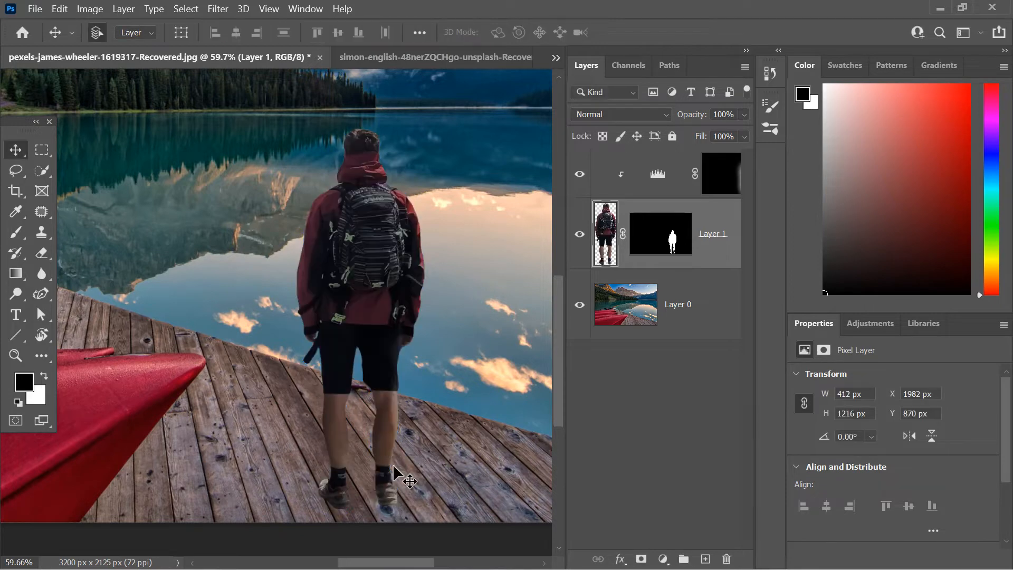
scroll(392, 464, "down", 5)
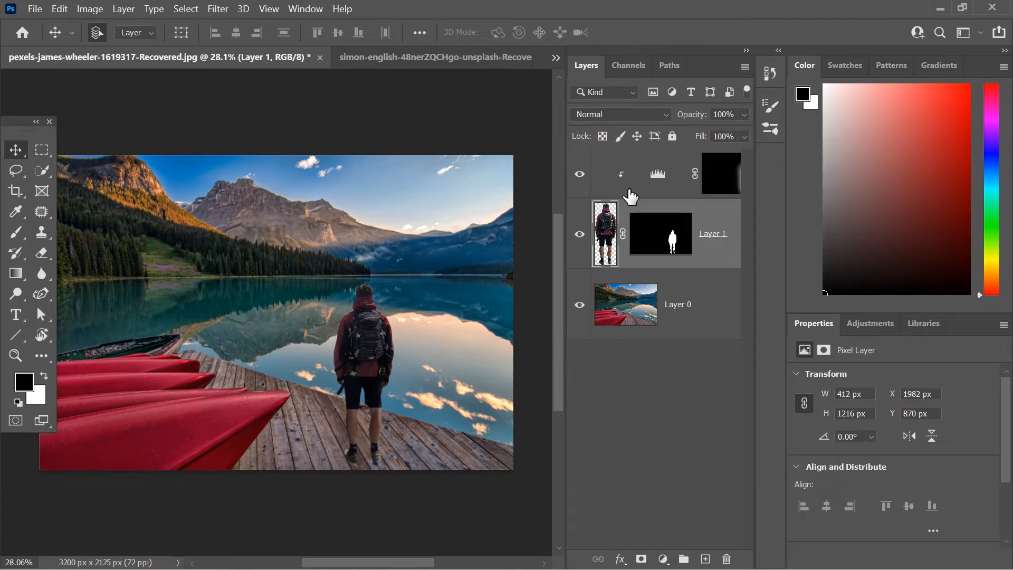
Step: Add an empty layer directly above the lake photo and choose a light cyan foreground colour for the brush
left_click(630, 191)
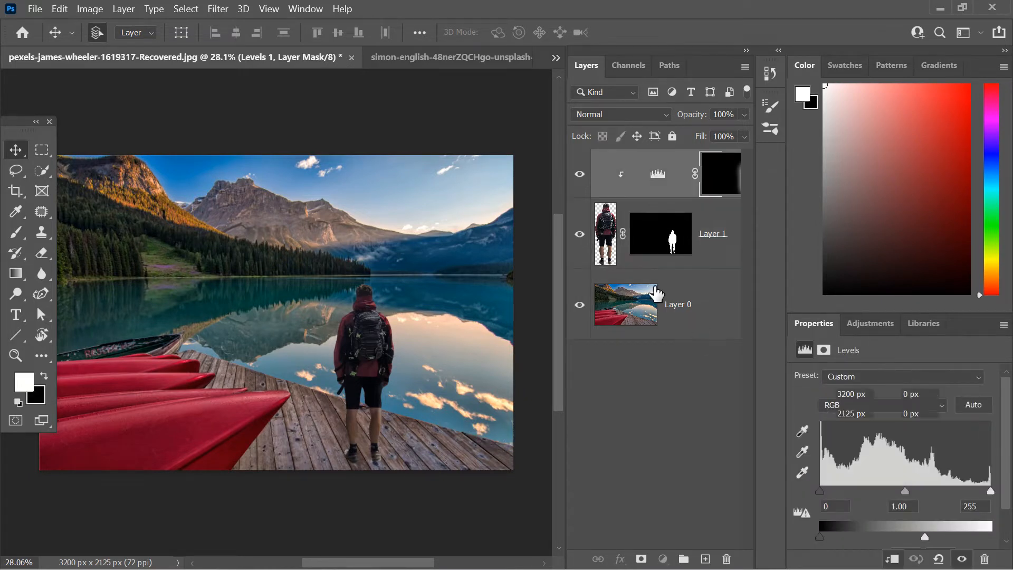
left_click(657, 294)
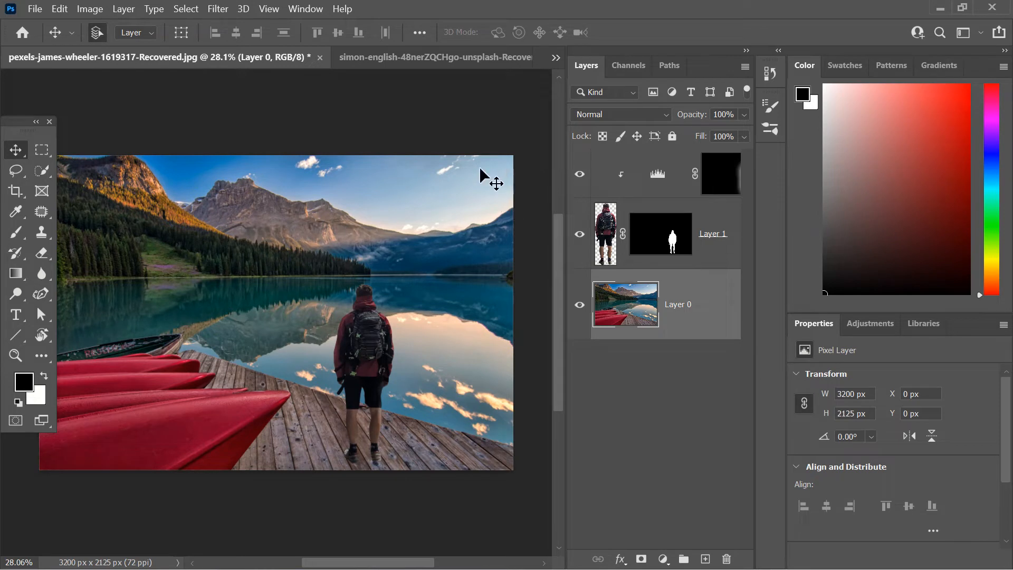
left_click(882, 328)
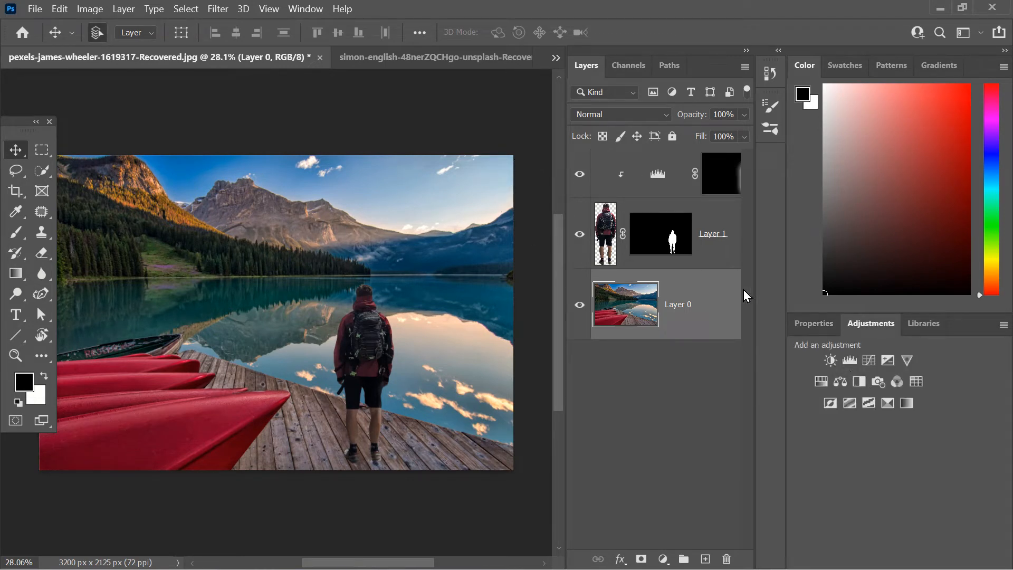
left_click(706, 559)
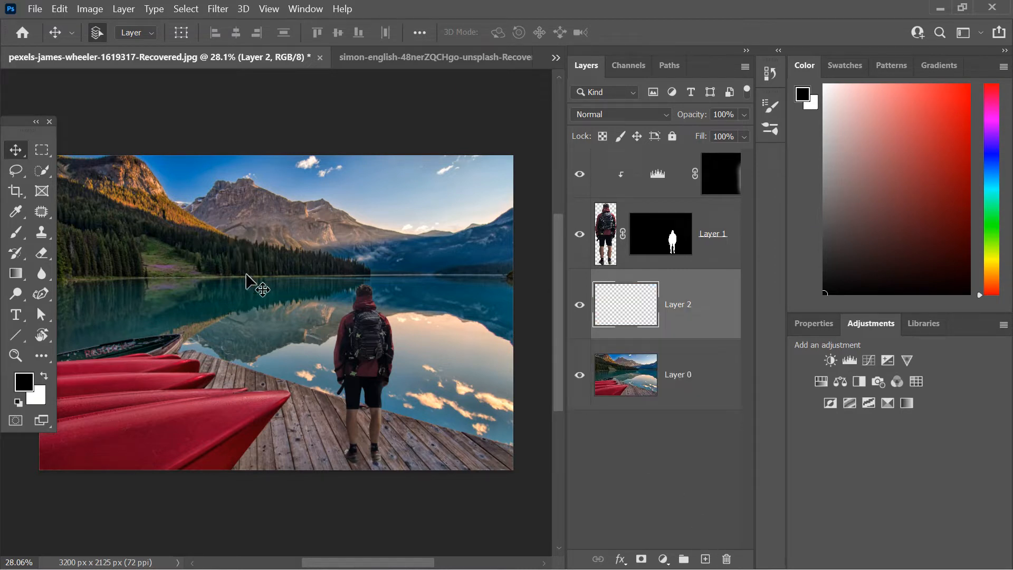
key("b")
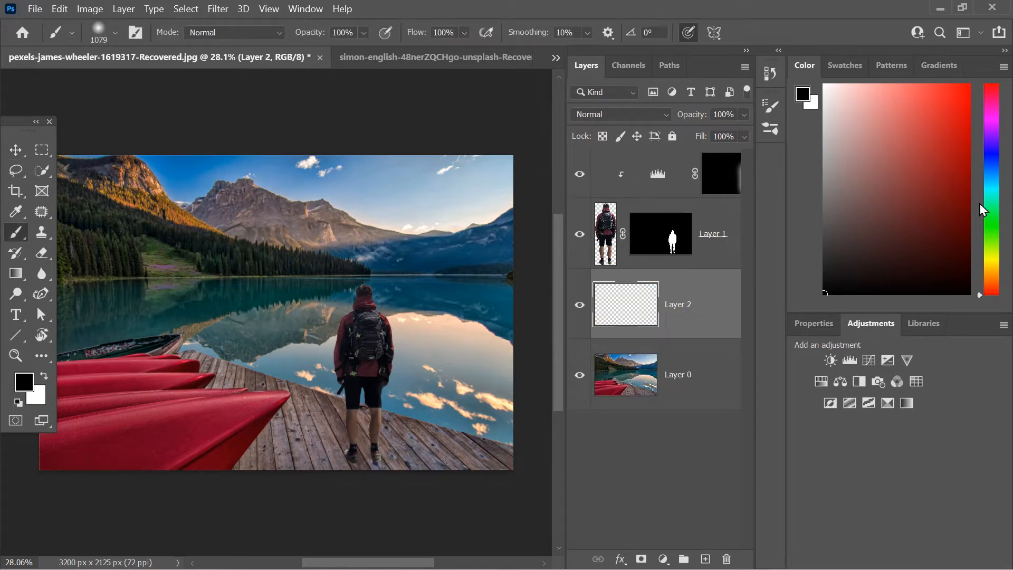
left_click_drag(985, 193, 988, 188)
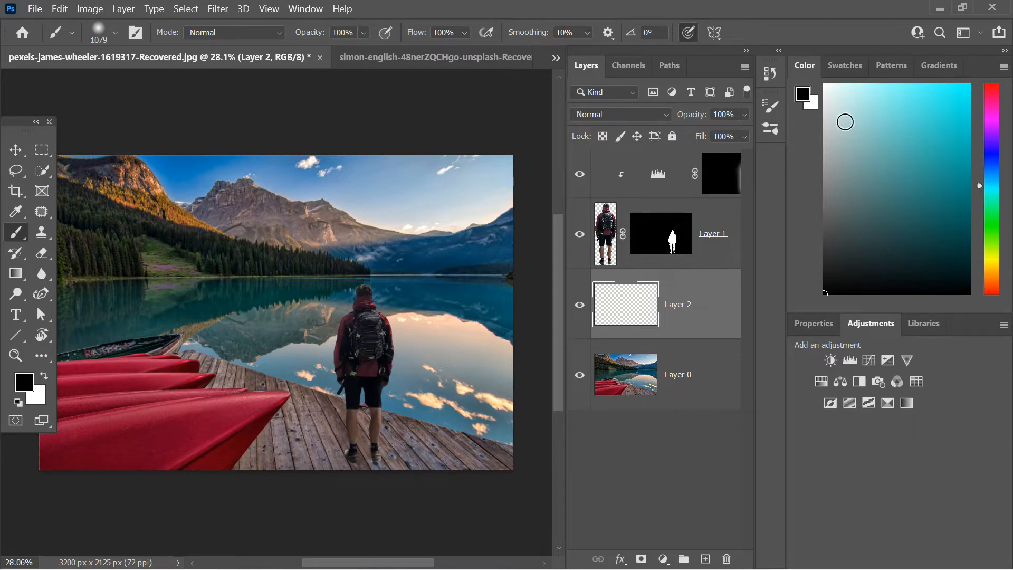
mouse_move(845, 122)
left_mouse_down()
mouse_move(864, 104)
mouse_move(860, 78)
mouse_move(871, 74)
left_mouse_up()
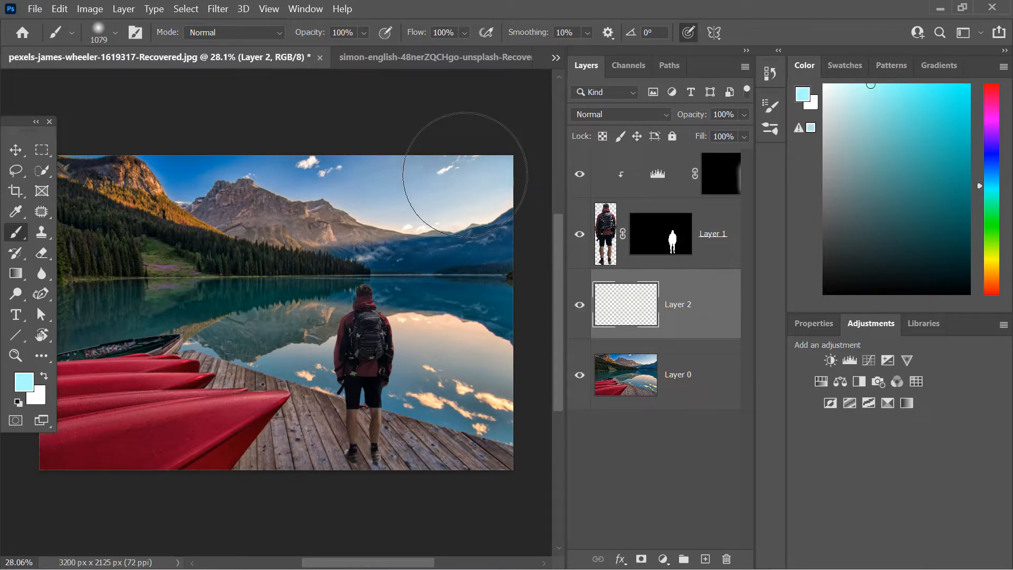
Step: Enlarge the soft round brush to 1698 px
key("bracketright")
key("bracketright")
key("bracketright")
key("bracketright")
key("bracketright")
key("bracketright")
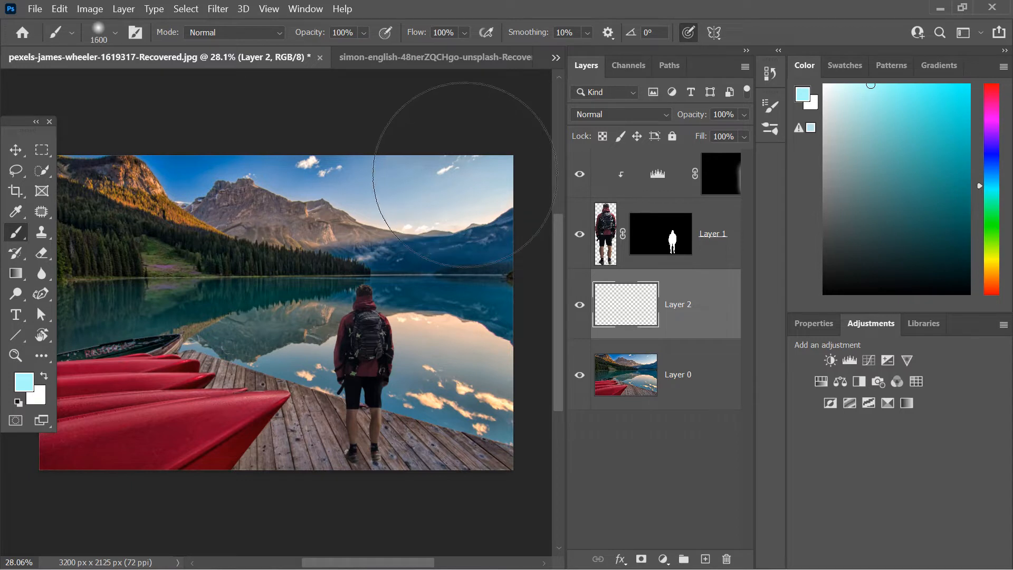
key("bracketleft")
key("bracketleft")
key("bracketleft")
key("bracketleft")
key("bracketleft")
key("bracketleft")
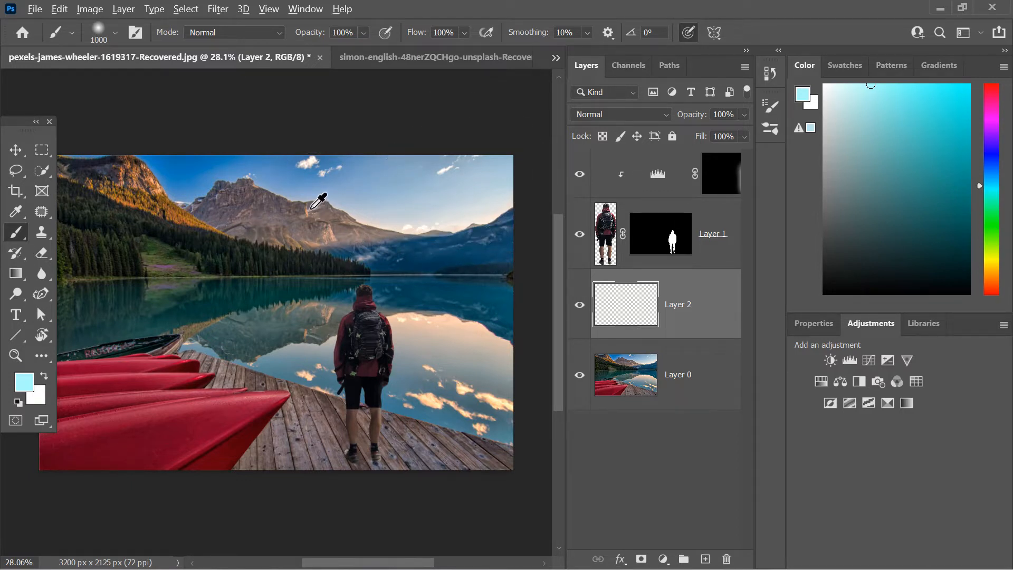
mouse_move(310, 208)
left_mouse_down()
mouse_move(337, 208)
mouse_move(298, 201)
mouse_move(337, 213)
mouse_move(280, 203)
mouse_move(367, 219)
mouse_move(298, 203)
mouse_move(353, 203)
mouse_move(372, 392)
mouse_move(270, 109)
left_mouse_up()
left_click_drag(309, 292, 278, 125)
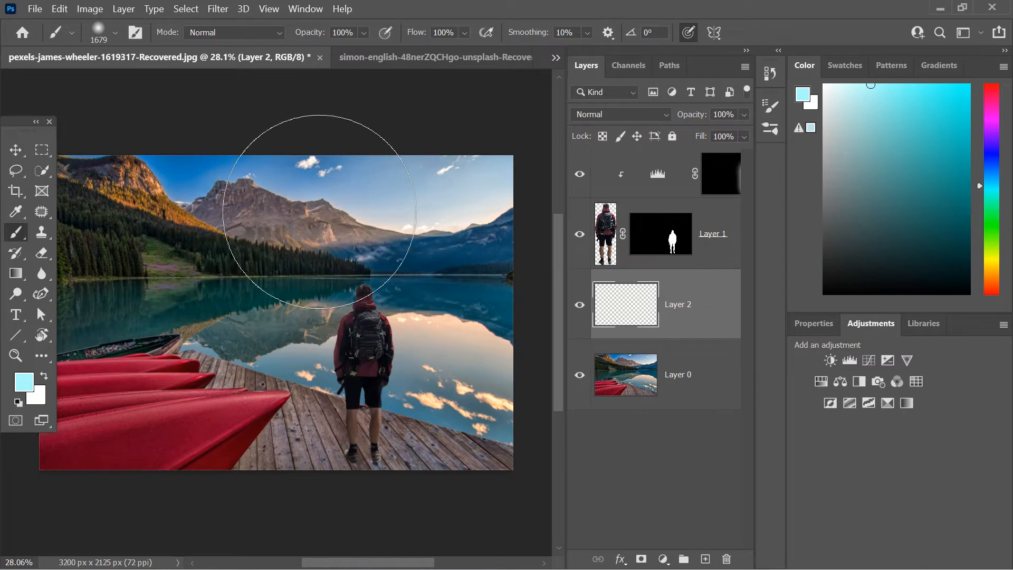
mouse_move(319, 211)
left_mouse_down()
mouse_move(349, 226)
mouse_move(296, 201)
mouse_move(322, 210)
left_mouse_up()
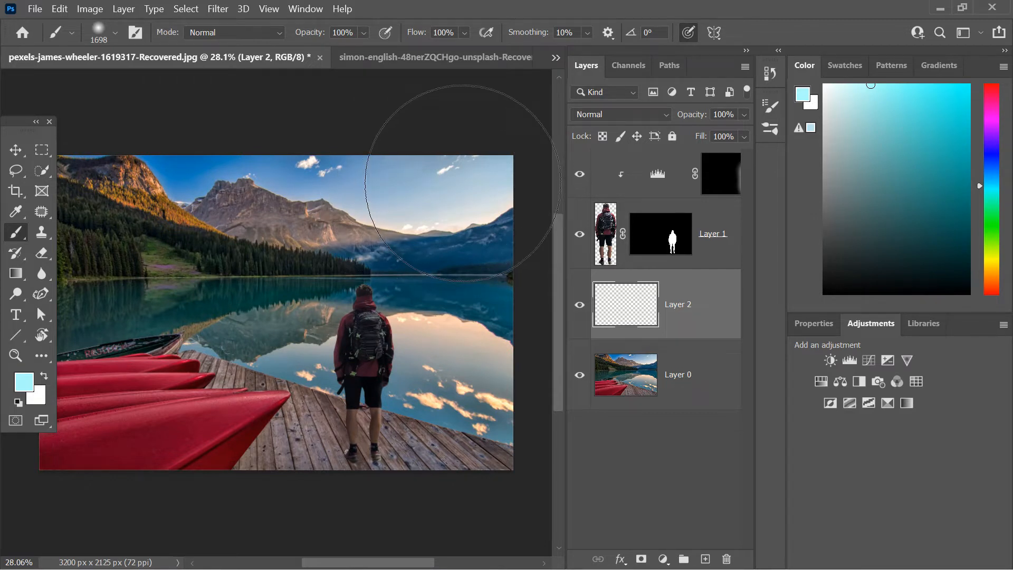
Step: Undo a trial haze stroke at full strength, and paint a faint cyan haze over the right-hand sky and mountains at 10% brush opacity
left_click_drag(459, 181, 441, 125)
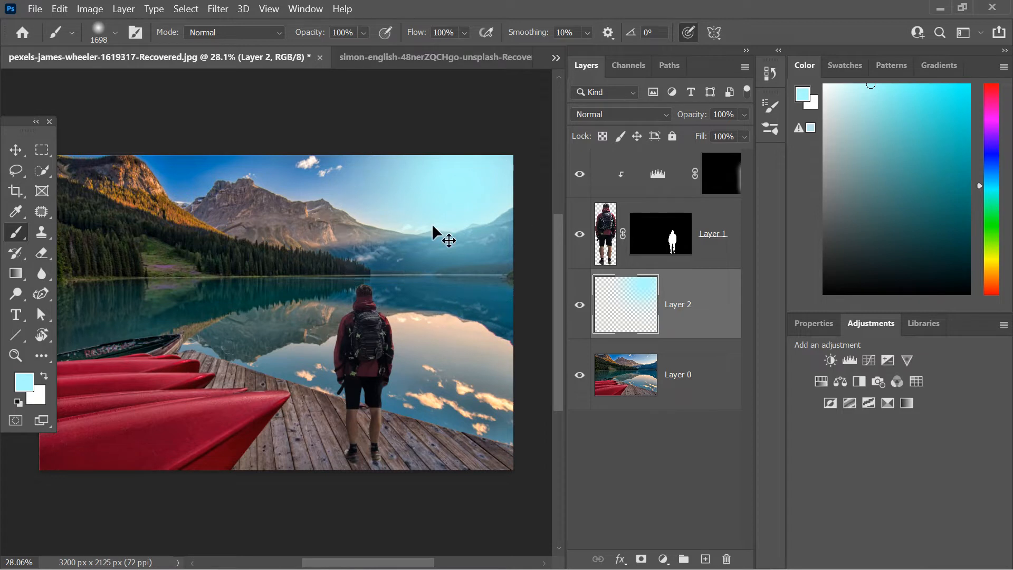
key("ctrl+z")
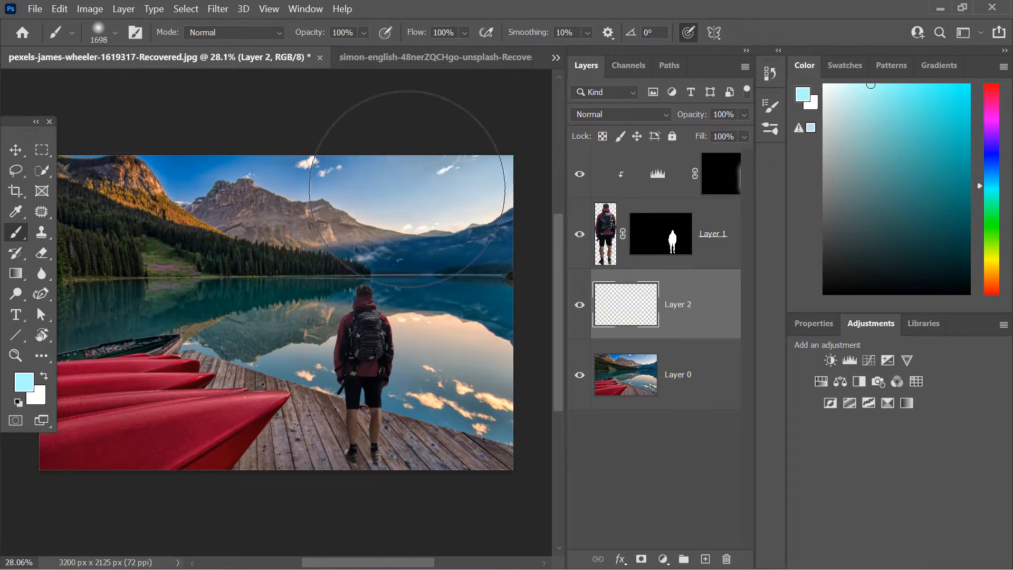
key("1")
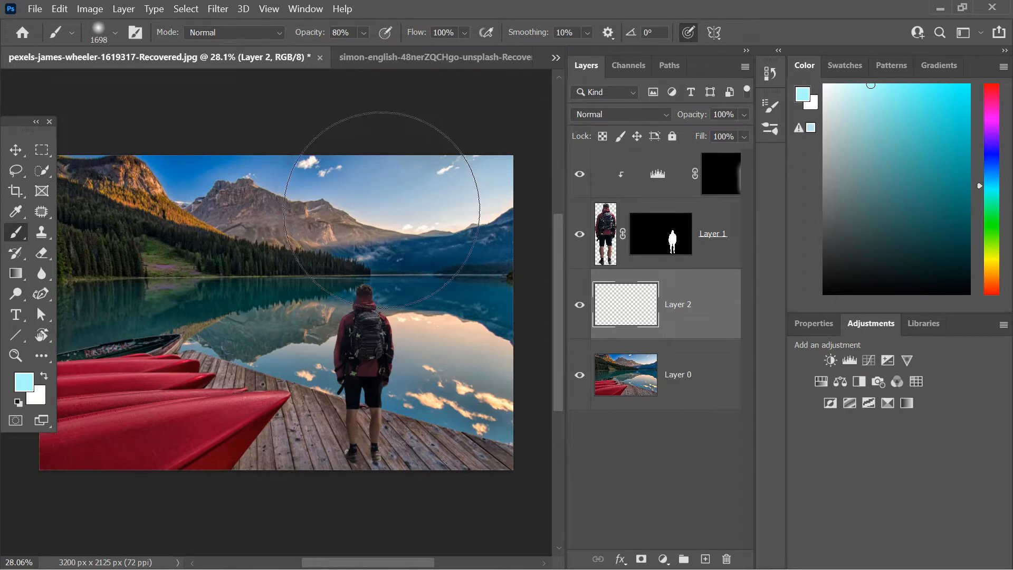
key("1")
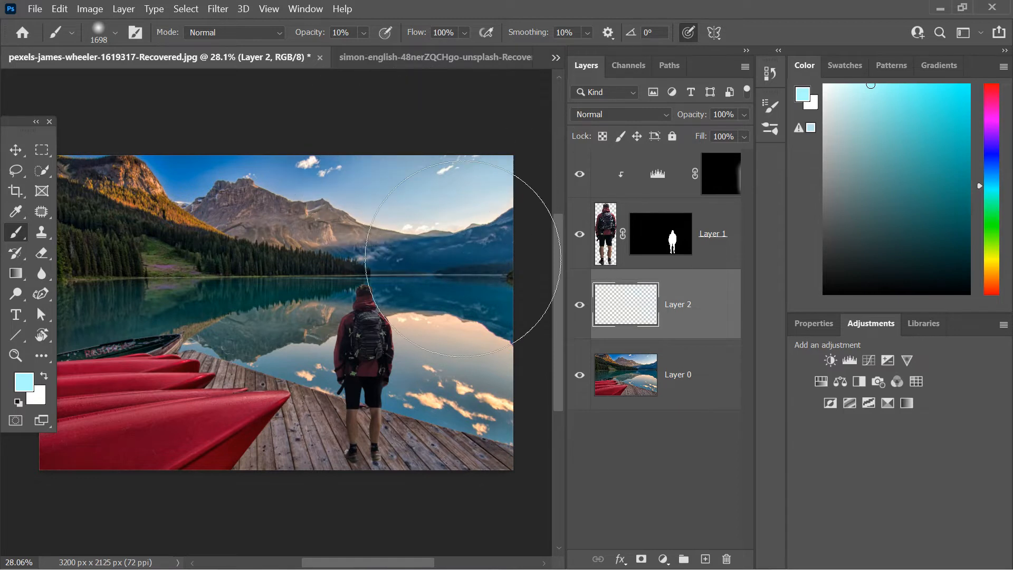
left_click_drag(548, 279, 544, 263)
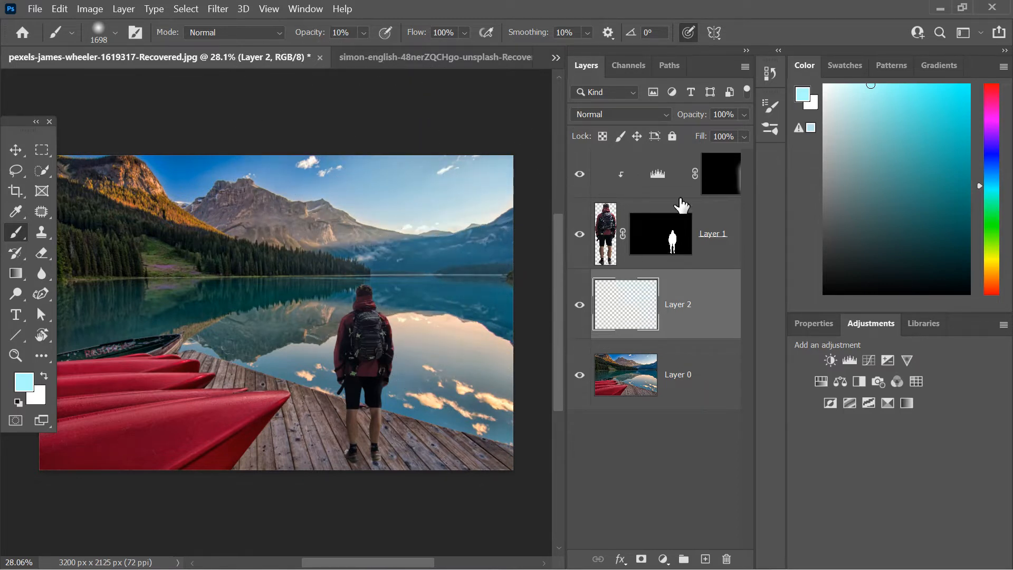
Step: Lower the haze layer's opacity to 81% and toggle its visibility to compare the effect
left_click(583, 309)
left_click_drag(701, 121, 683, 119)
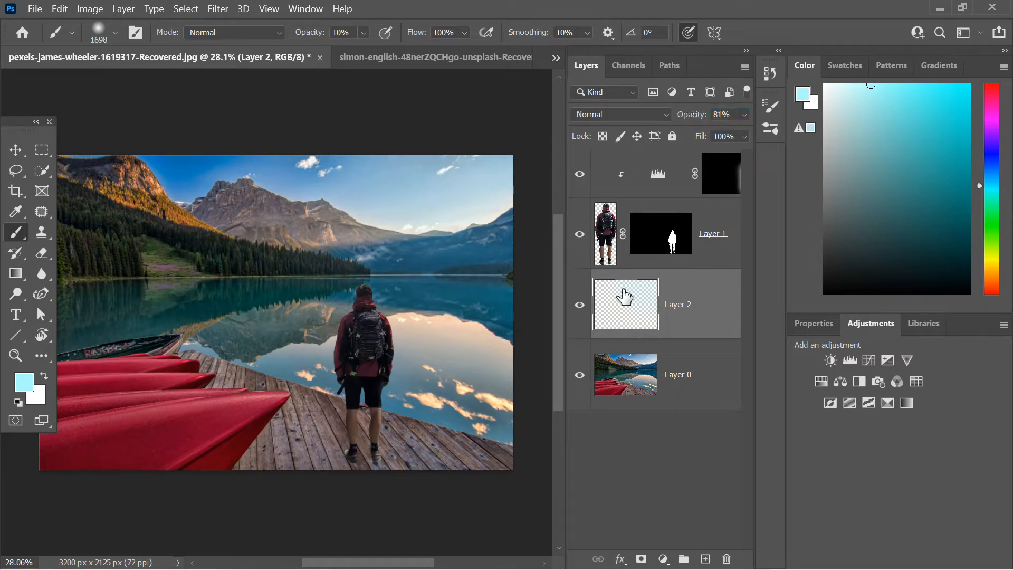
left_click(583, 306)
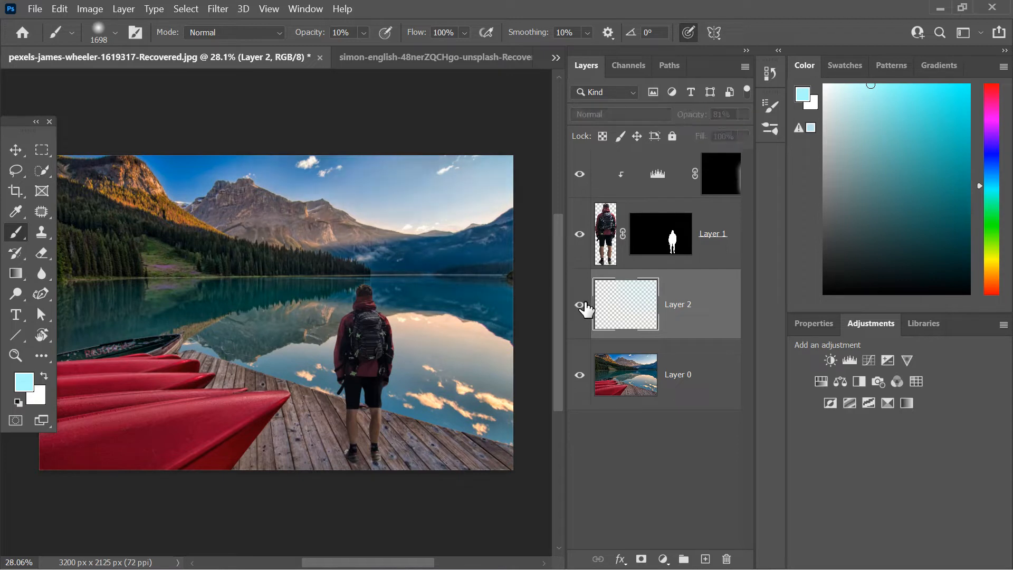
Step: Add a new empty layer and place it between the hiker layer and the haze layer
left_click(607, 257)
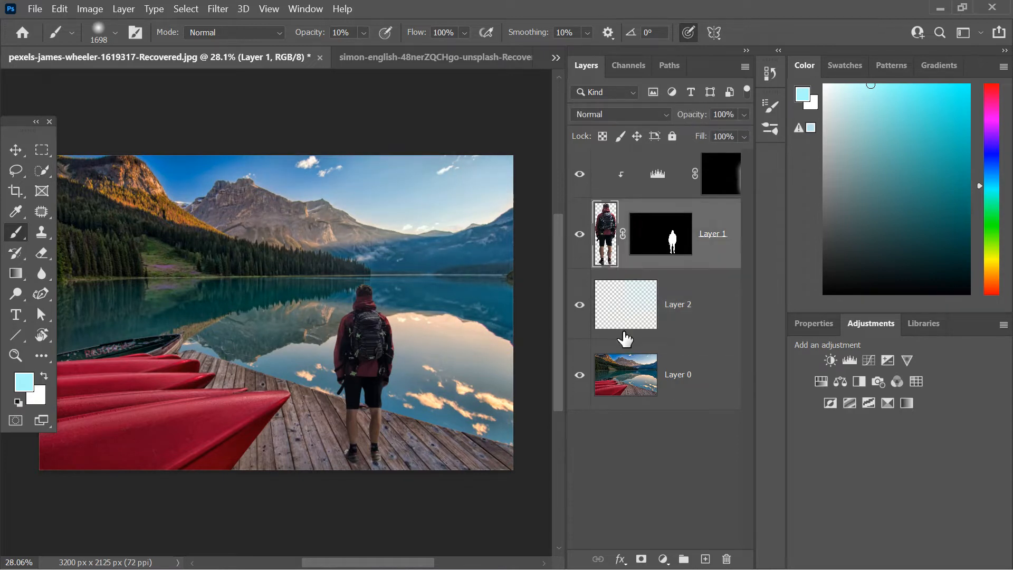
left_click(707, 558)
left_click_drag(708, 265, 715, 339)
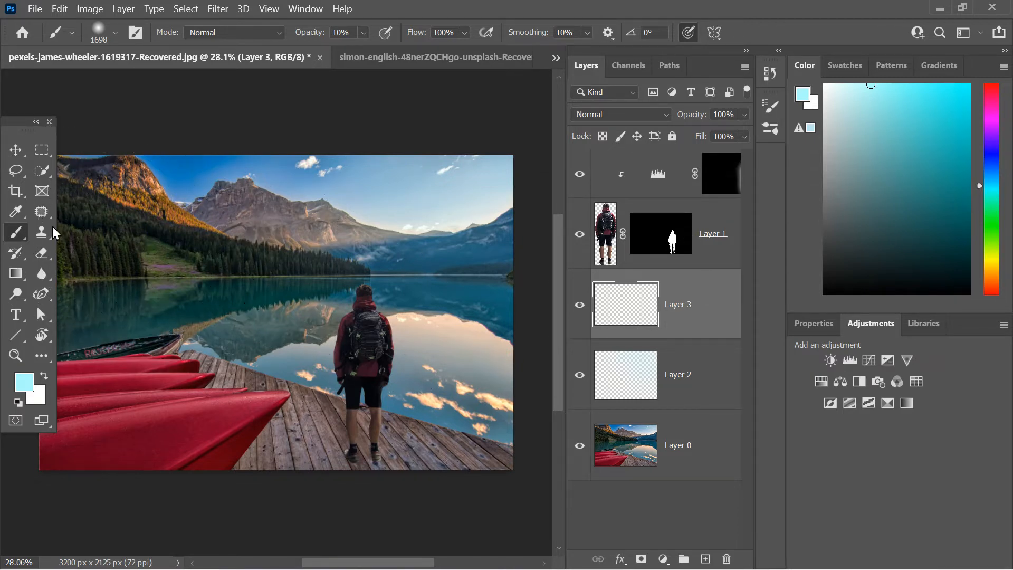
Step: Using the Shadows brush in black at 100% opacity, try a shadow stroke across the dock beneath the hiker's feet and undo it
left_click(115, 33)
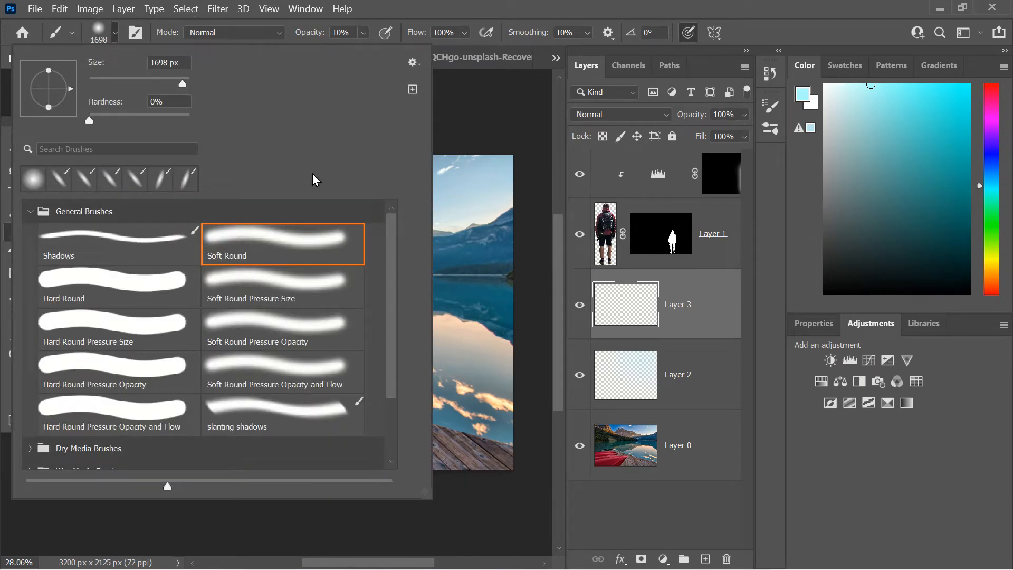
left_click(127, 244)
left_click(475, 171)
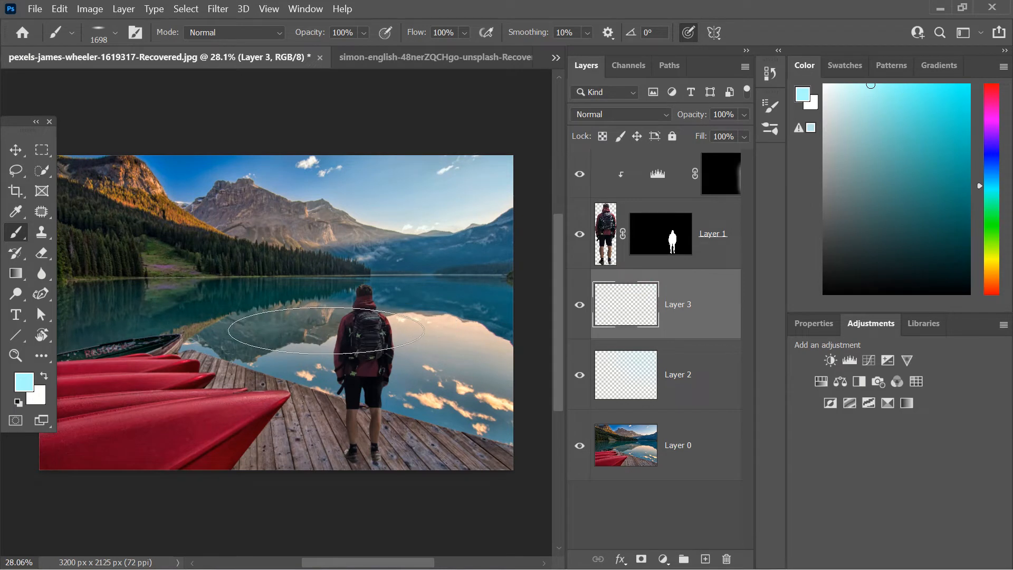
key("d")
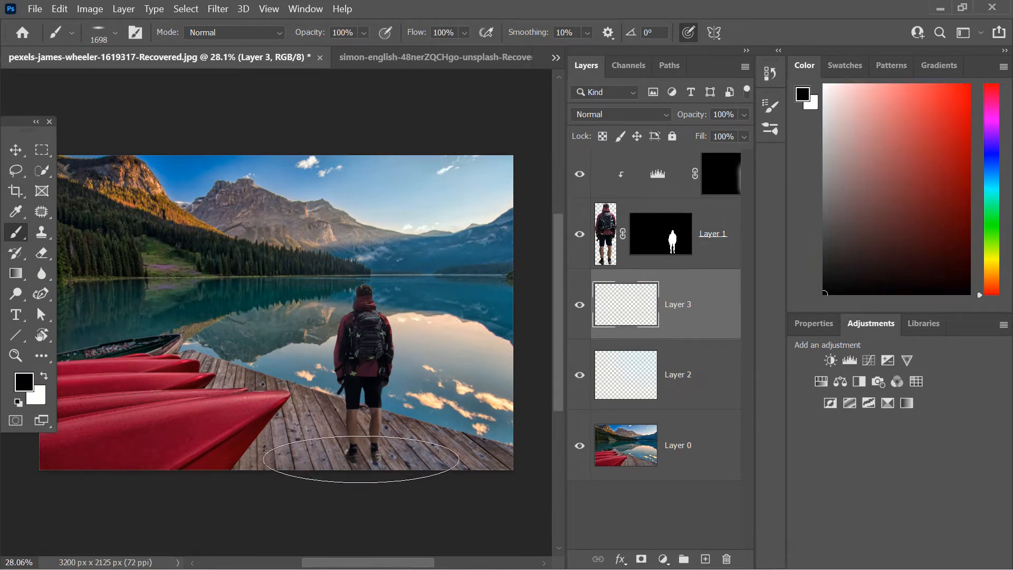
mouse_move(365, 454)
left_mouse_down()
mouse_move(334, 463)
mouse_move(268, 439)
left_mouse_up()
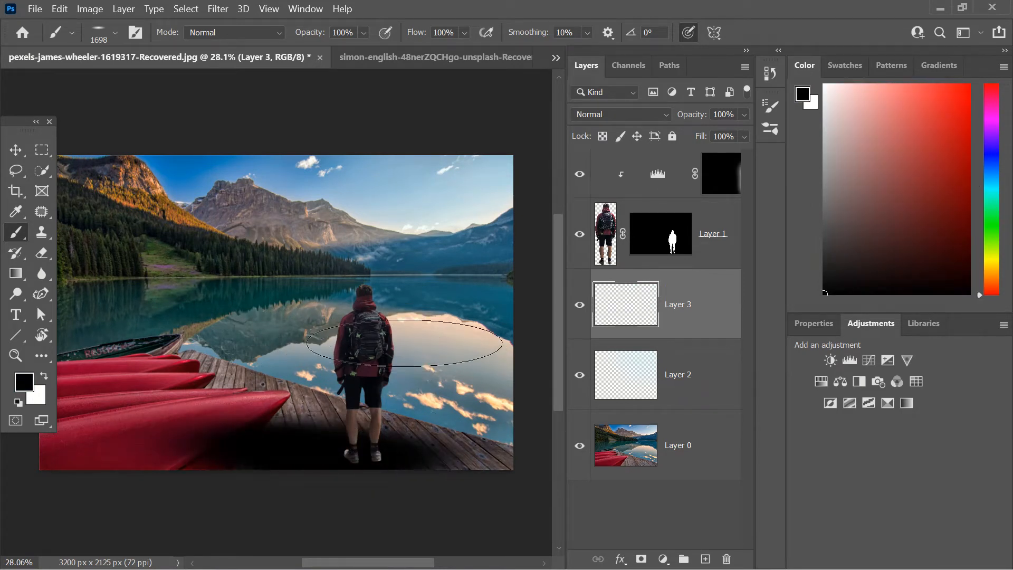
key("ctrl+z")
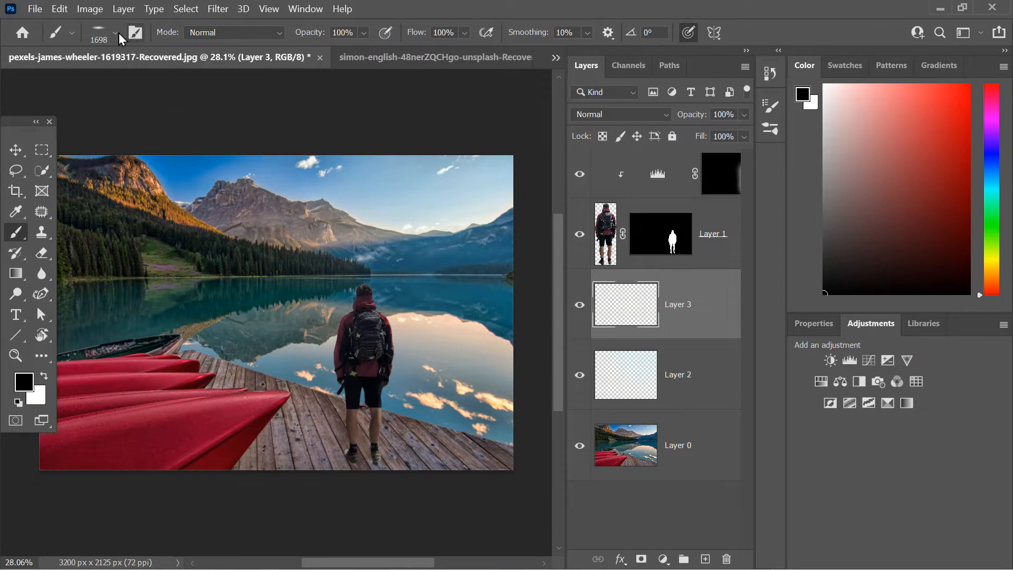
Step: Try flattening the Soft Round brush tip into a thin horizontal ellipse, and return to the saved Shadows preset
left_click(116, 33)
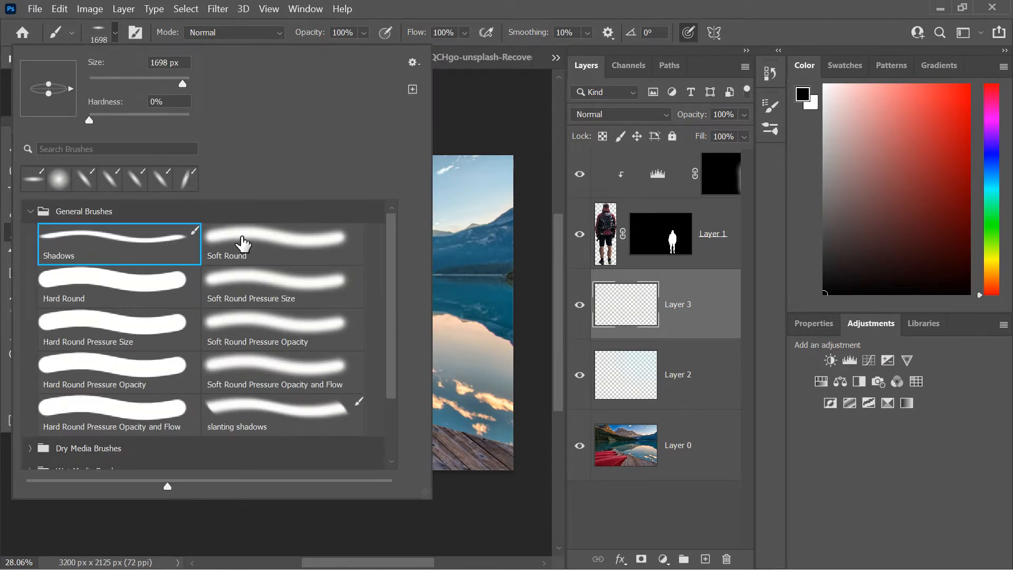
left_click(242, 244)
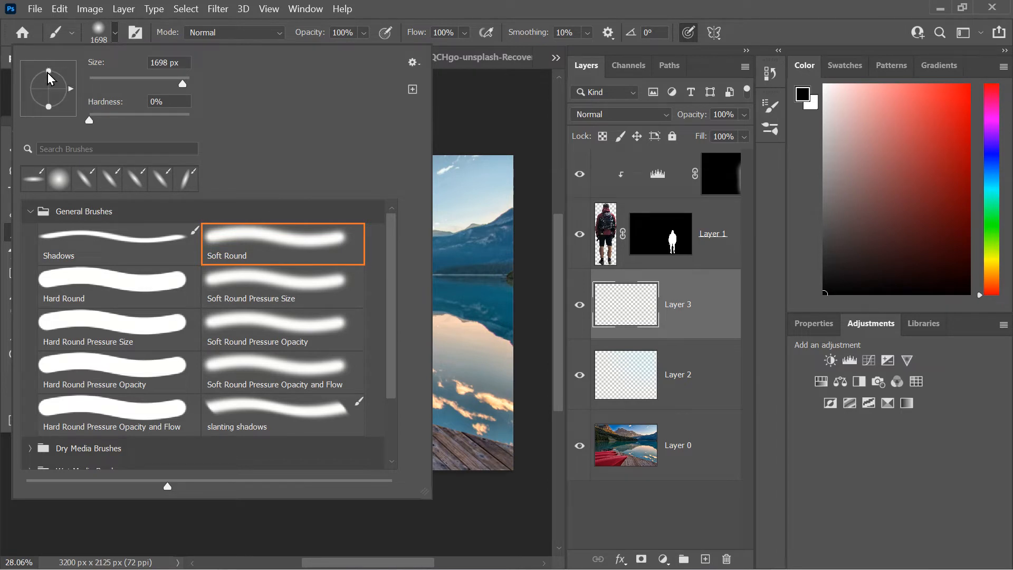
left_click_drag(48, 72, 55, 88)
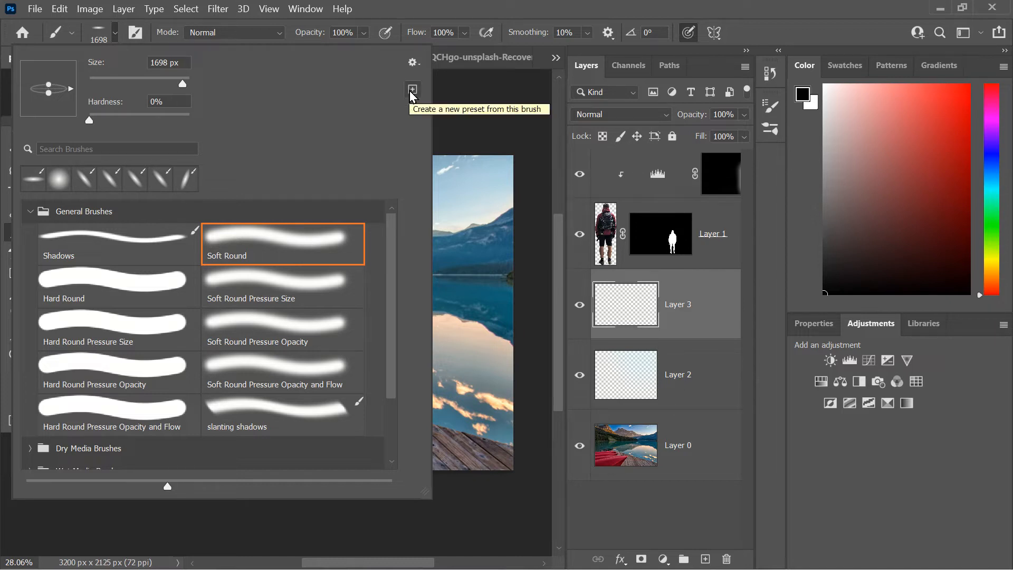
left_click(109, 249)
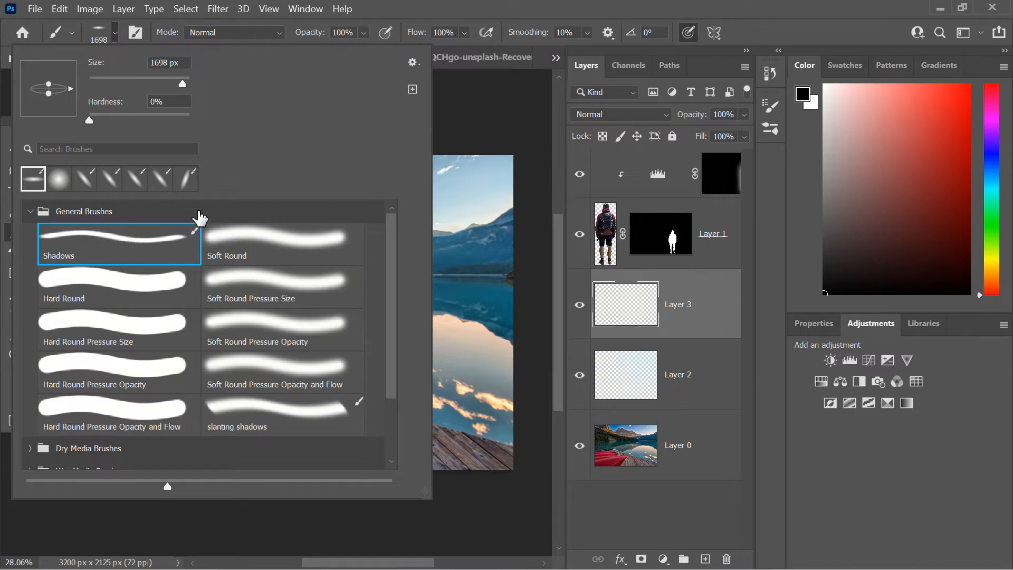
left_click(484, 141)
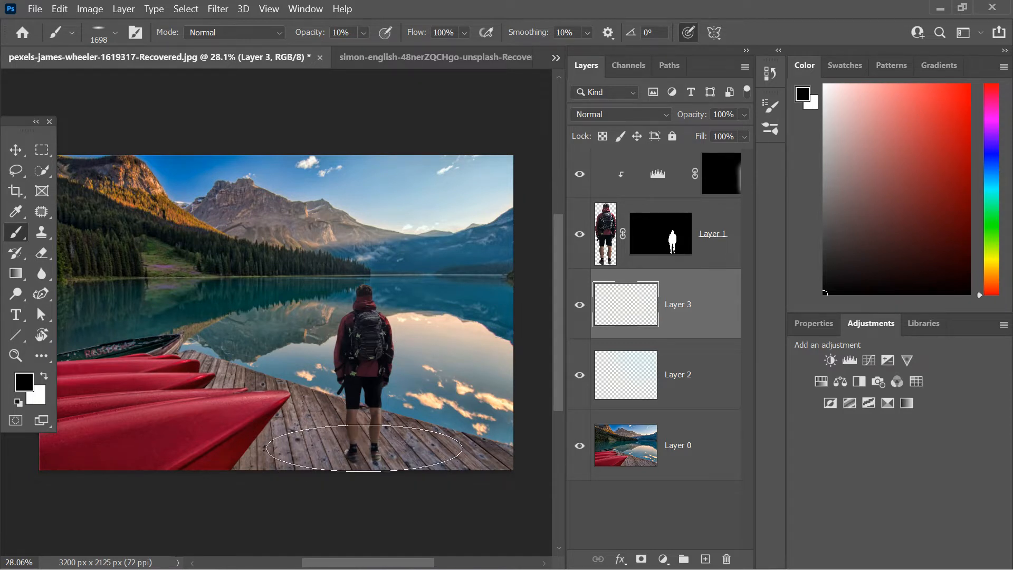
Step: Reduce the Shadows brush to 757 px and paint a faint black shadow across the dock beneath the hiker at 10% opacity
right_click(353, 378, "alt")
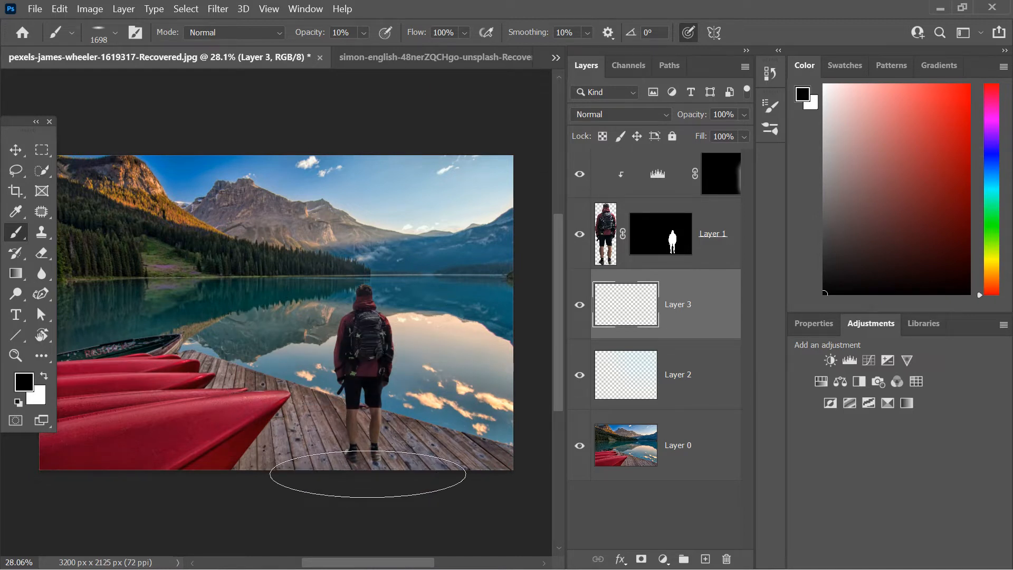
right_click(380, 411, "alt")
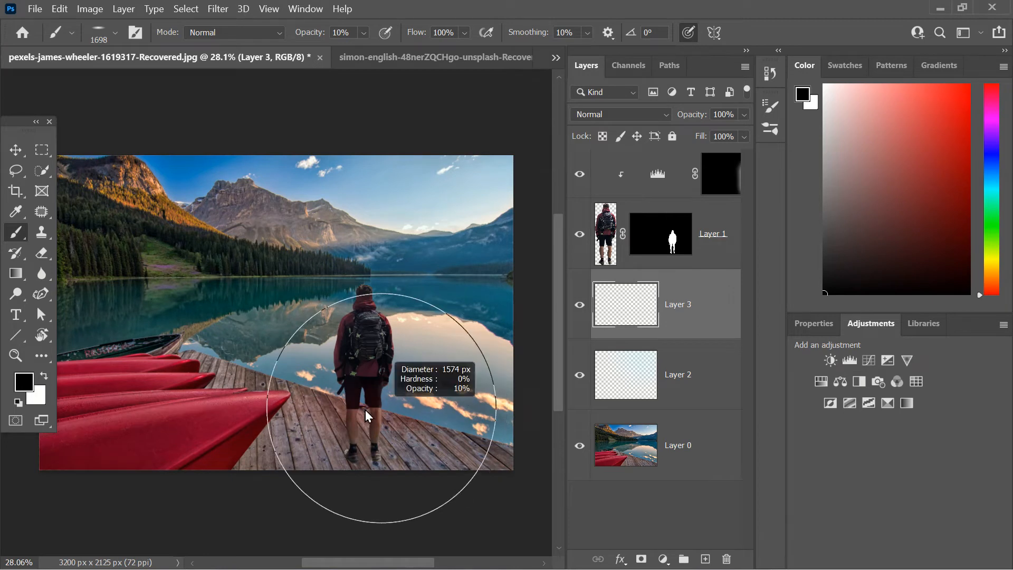
mouse_move(365, 409)
left_mouse_down()
mouse_move(363, 400)
mouse_move(281, 402)
left_mouse_up()
mouse_move(360, 451)
left_mouse_down()
mouse_move(283, 442)
mouse_move(261, 458)
left_mouse_up()
key("ctrl+z")
left_click_drag(381, 459, 285, 463)
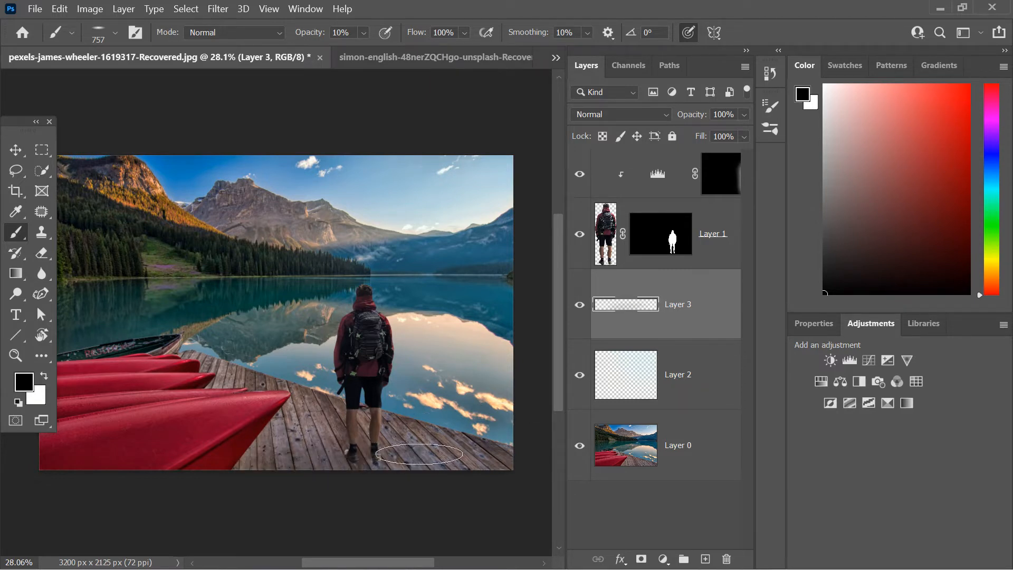
Step: Move the hiker layer slightly upward so the feet stand a little farther up the dock, undoing a first trial move
left_click(598, 243)
key("v")
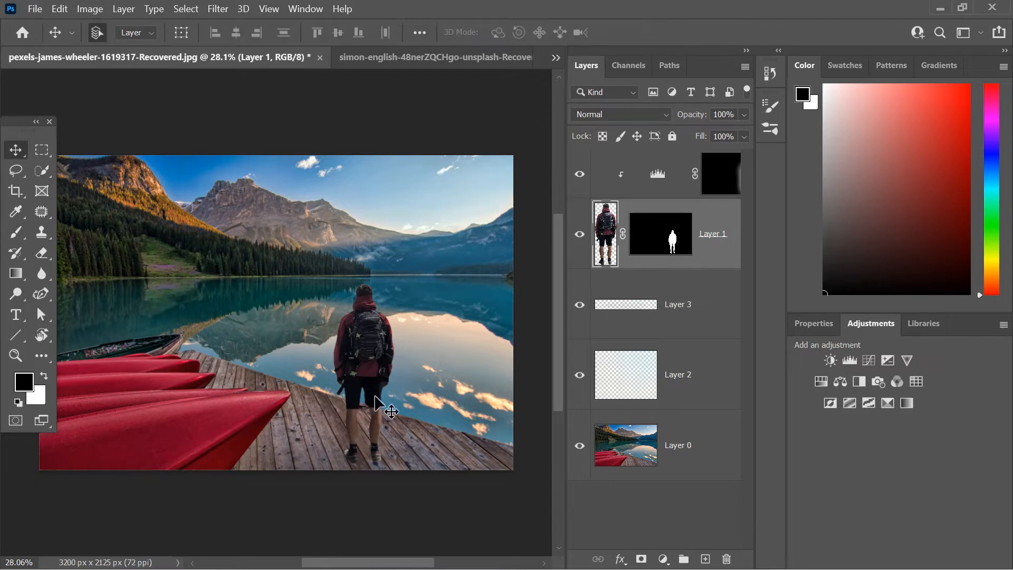
key("alt+bracketright")
key("x")
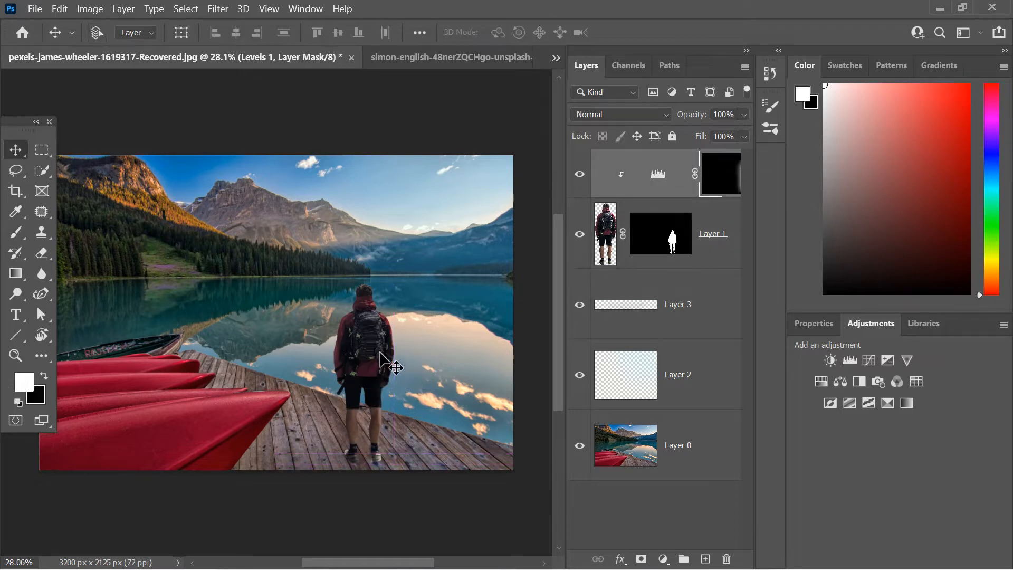
left_click(608, 250)
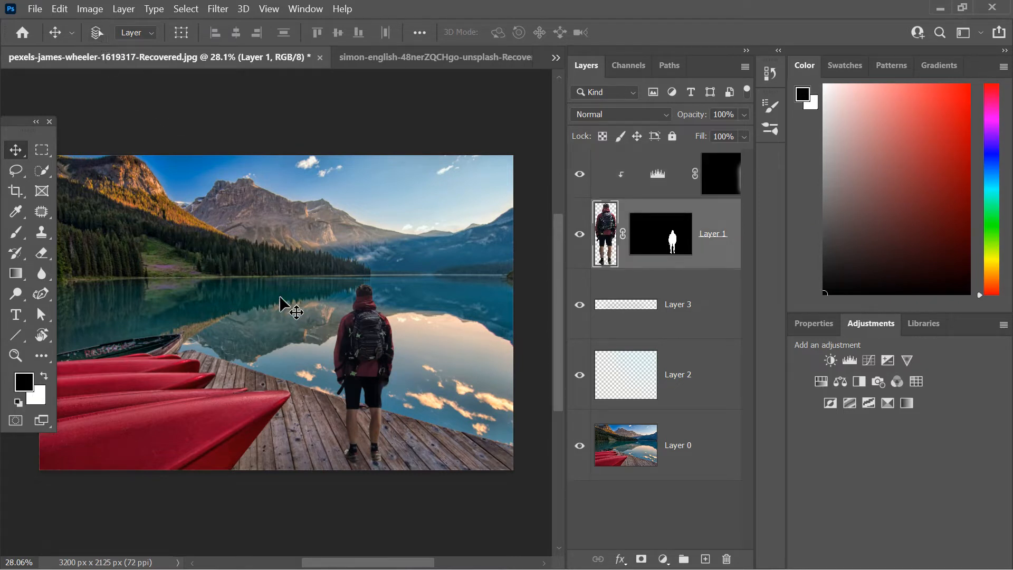
left_click_drag(360, 367, 357, 355)
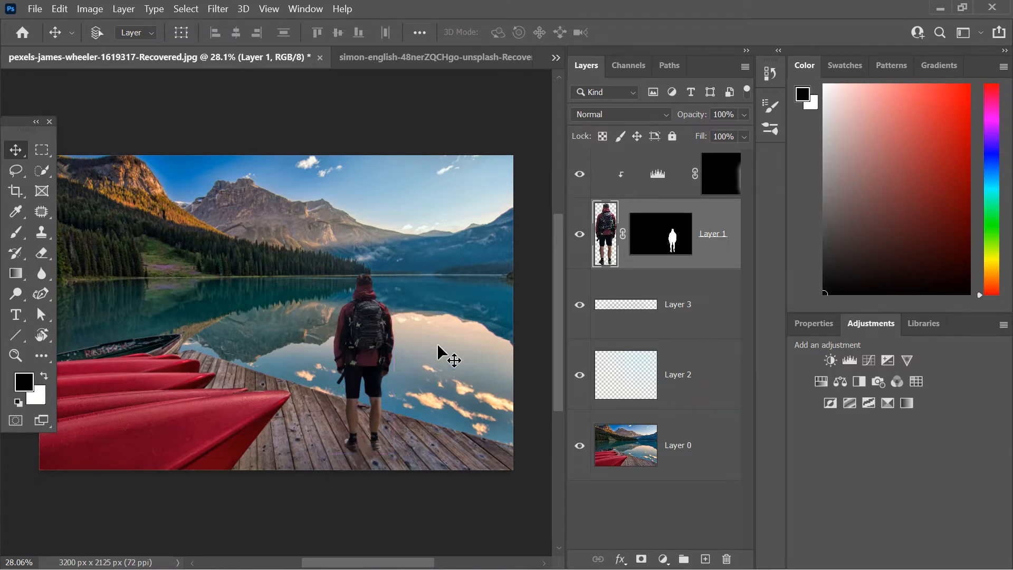
key("ctrl")
key("ctrl+z")
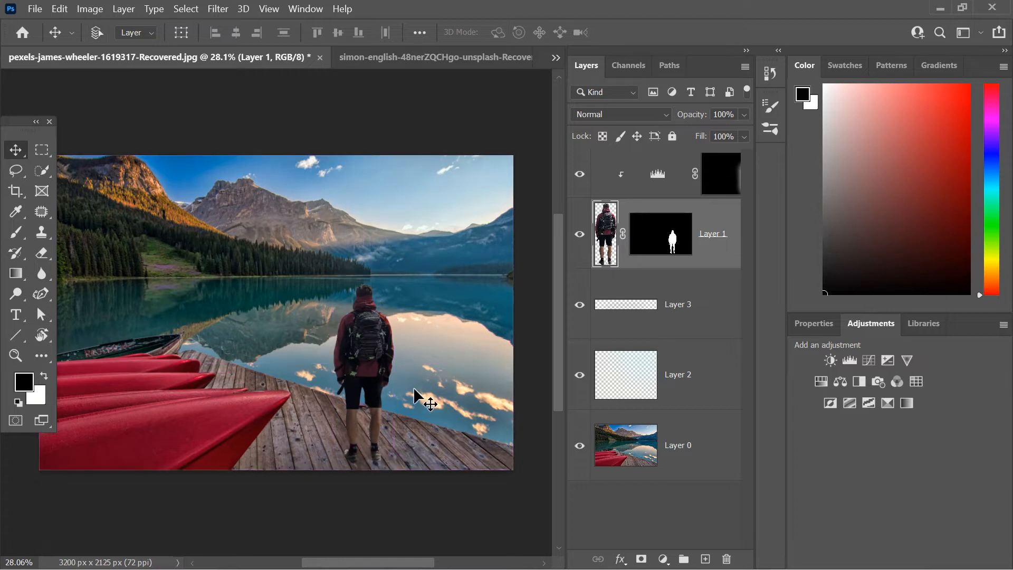
left_click_drag(373, 357, 375, 346)
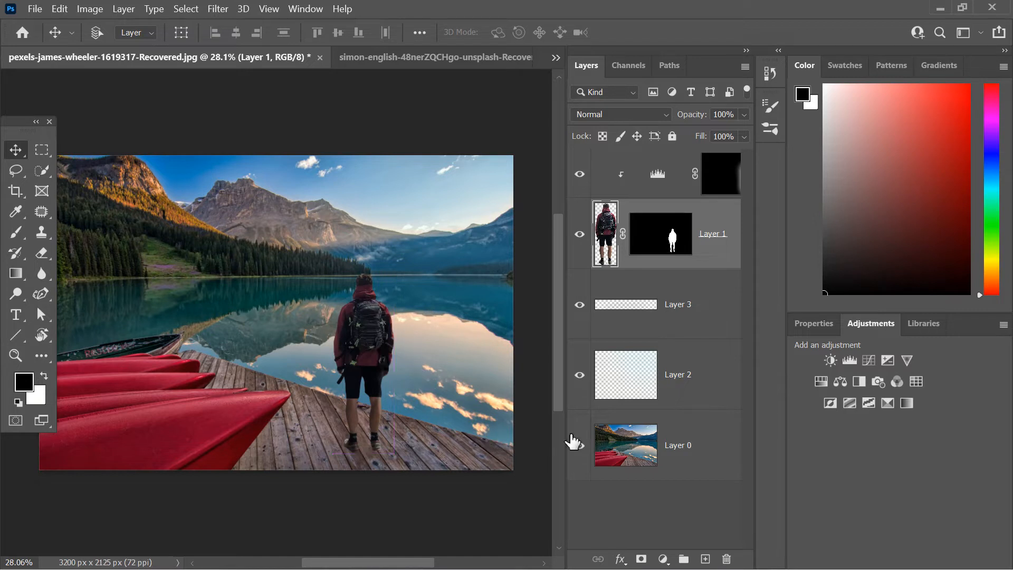
Step: Build up the black ground shadow around the hiker's feet on Layer 3 at 10% brush opacity, and lower the layer's opacity to 89%
left_click(649, 317)
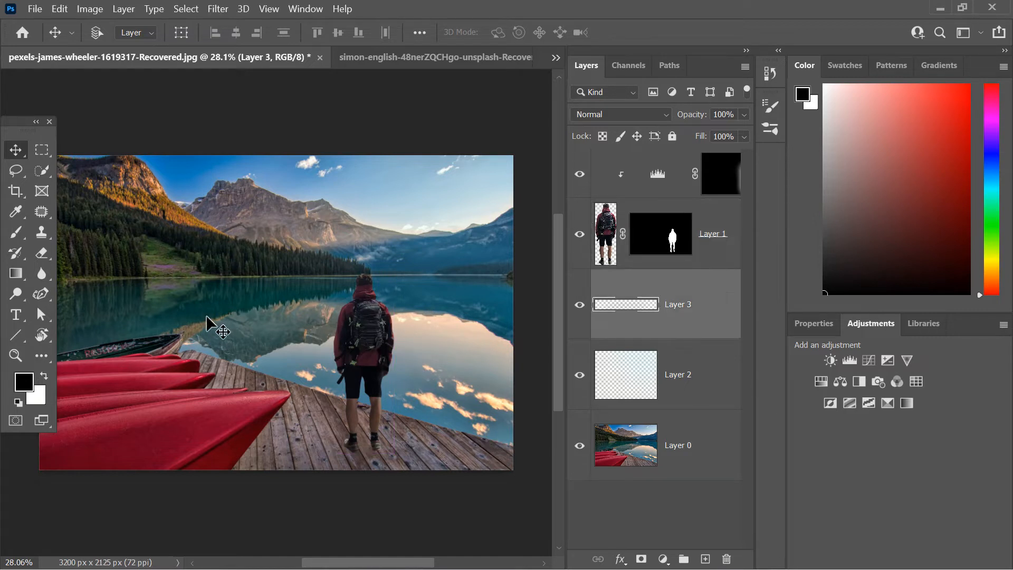
left_click(16, 233)
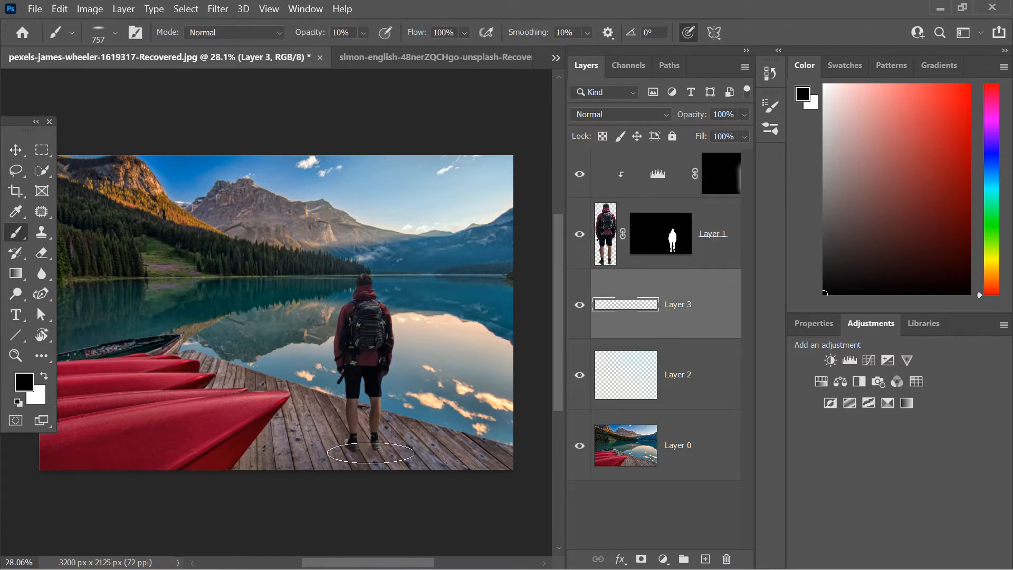
mouse_move(364, 443)
left_mouse_down()
mouse_move(312, 471)
mouse_move(324, 450)
mouse_move(267, 462)
mouse_move(346, 463)
mouse_move(352, 443)
mouse_move(272, 475)
mouse_move(348, 456)
mouse_move(271, 491)
mouse_move(316, 466)
mouse_move(199, 489)
mouse_move(272, 471)
mouse_move(255, 445)
mouse_move(285, 435)
mouse_move(380, 476)
mouse_move(365, 447)
left_mouse_up()
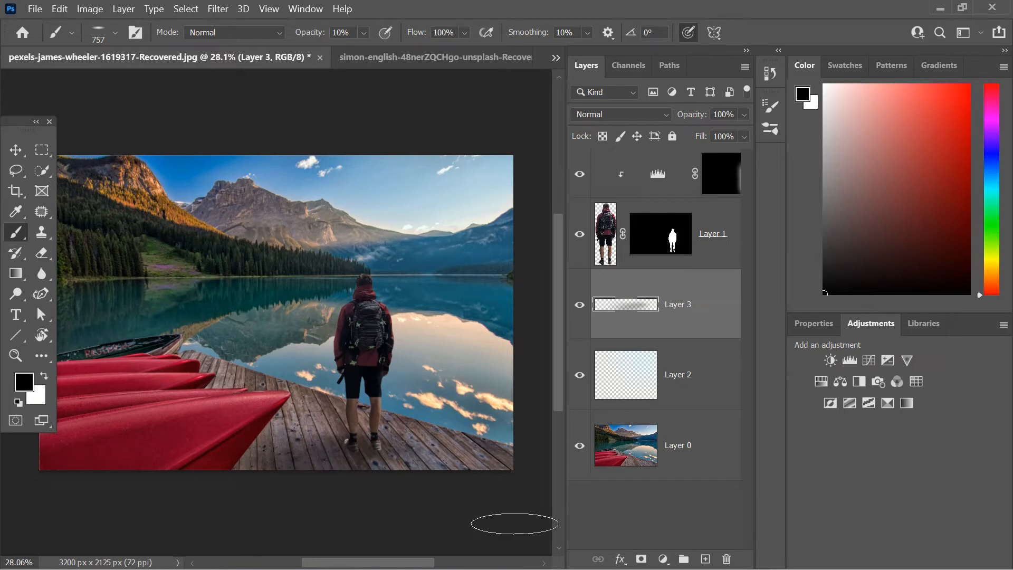
left_click_drag(686, 119, 682, 126)
Step: Load the hiker's layer mask as a selection and add a new empty layer at the very top of the layer stack
left_click(657, 242, "ctrl")
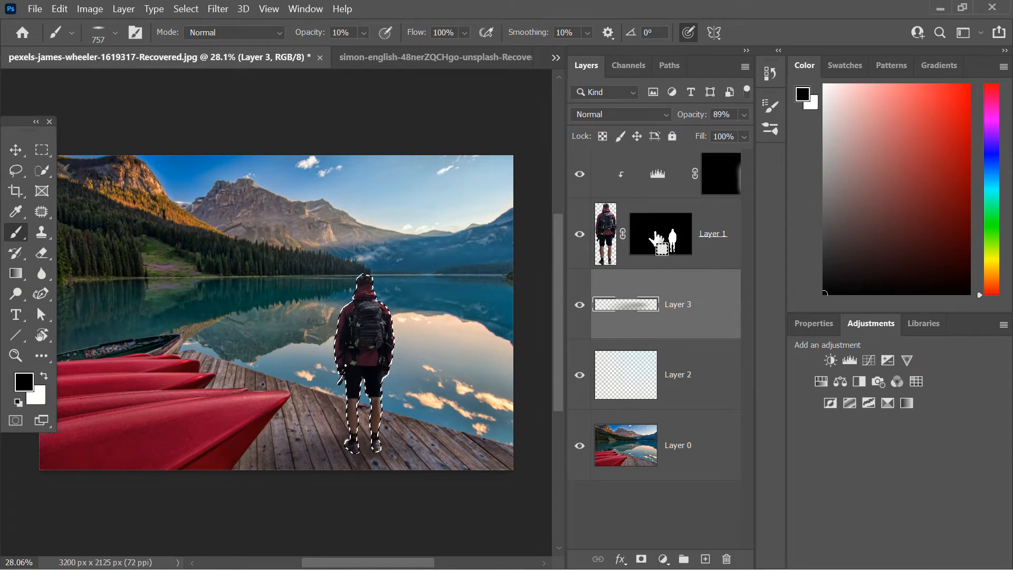
left_click_drag(656, 235, 667, 239)
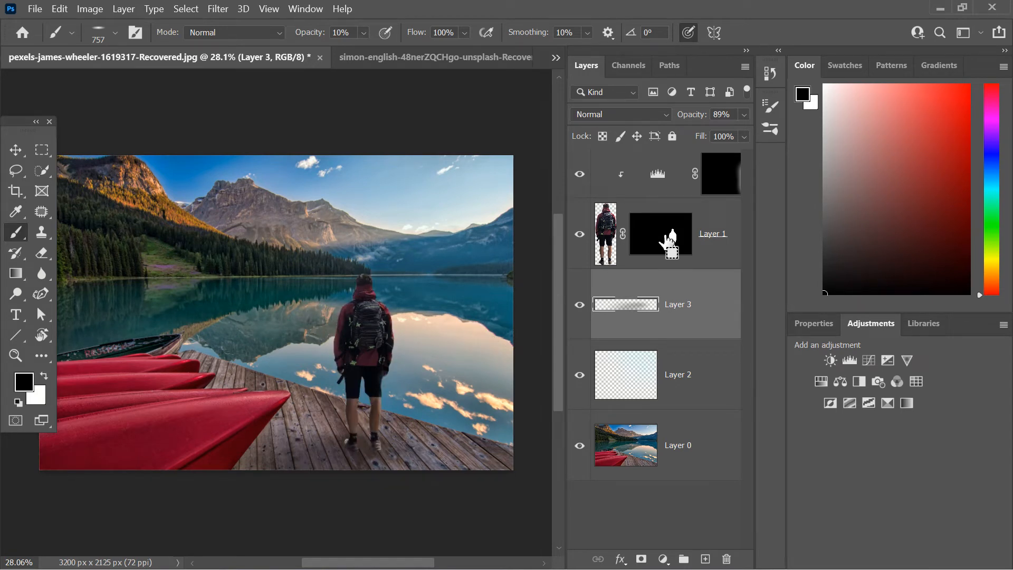
left_click(666, 240, "ctrl")
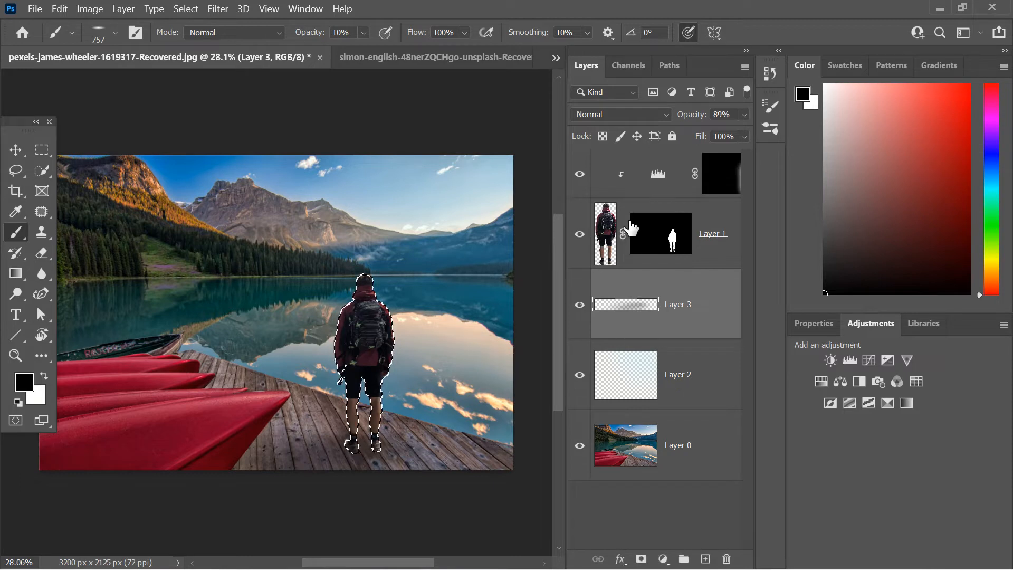
left_click(706, 559)
left_click_drag(683, 310, 679, 158)
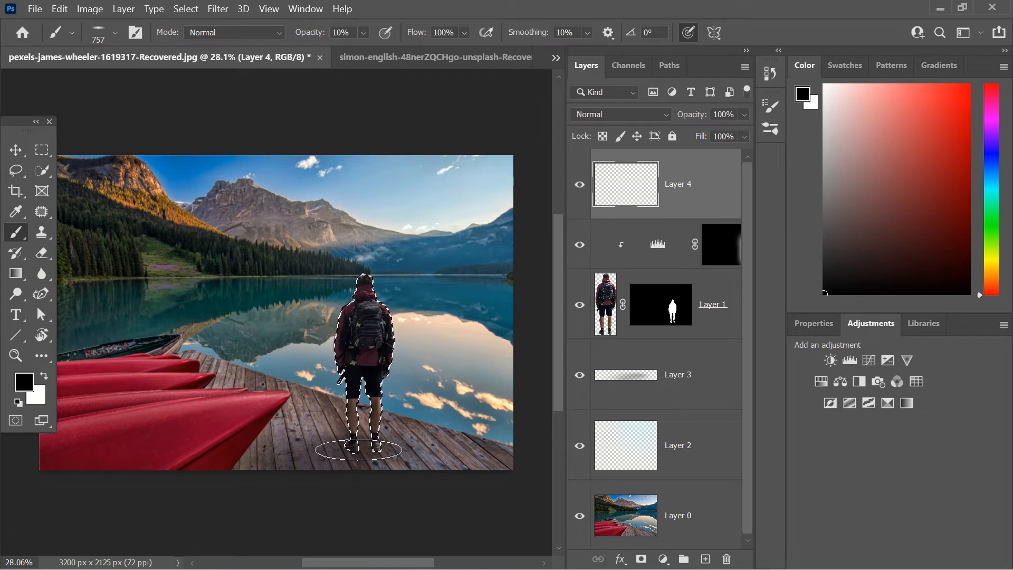
Step: Shade the hiker's feet and lower legs softly in black within the selection, deselect, and lower the layer's opacity to 91%
mouse_move(359, 450)
left_mouse_down()
mouse_move(420, 445)
mouse_move(346, 446)
mouse_move(377, 420)
mouse_move(388, 460)
left_mouse_up()
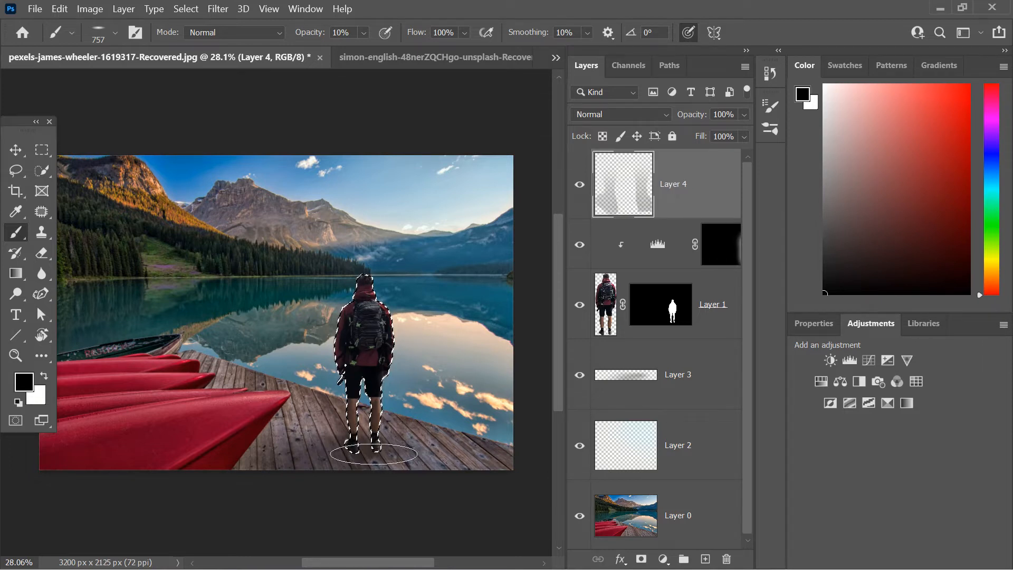
key("ctrl+d")
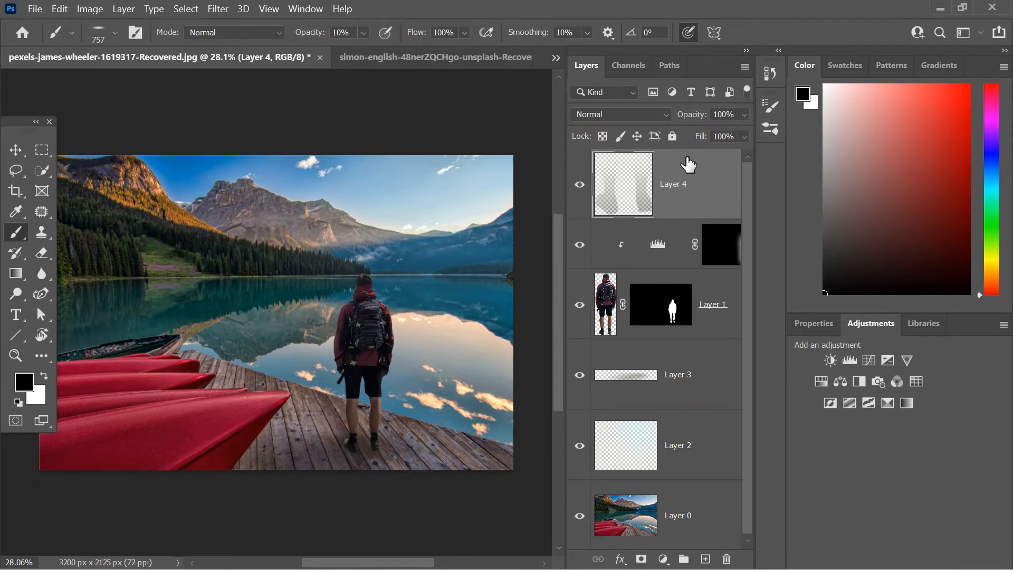
left_click_drag(693, 115, 689, 114)
Step: Add another new top layer with the hiker's mask loaded as a selection, and choose the slanting shadows brush
left_click(673, 308, "ctrl")
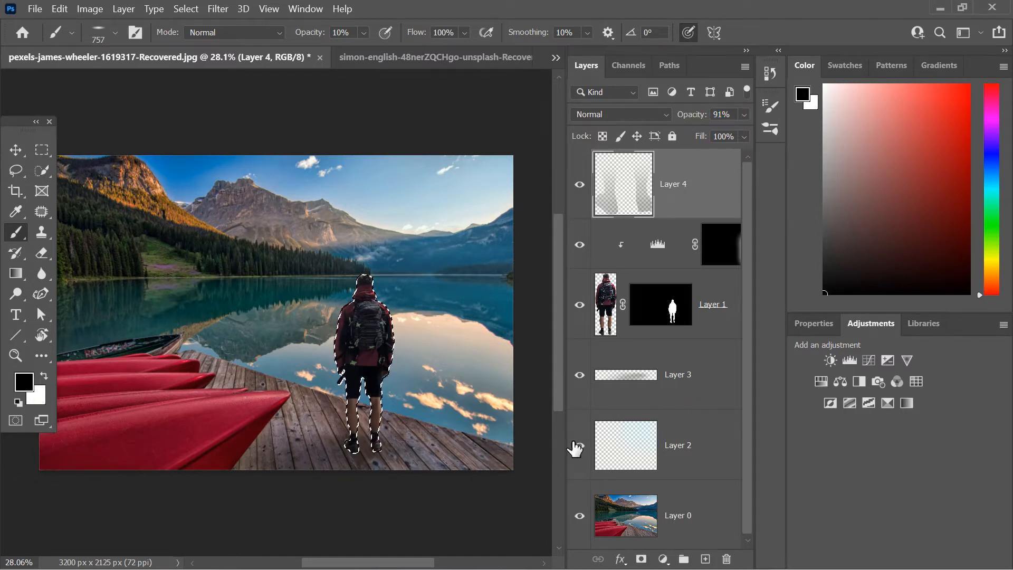
left_click(706, 559)
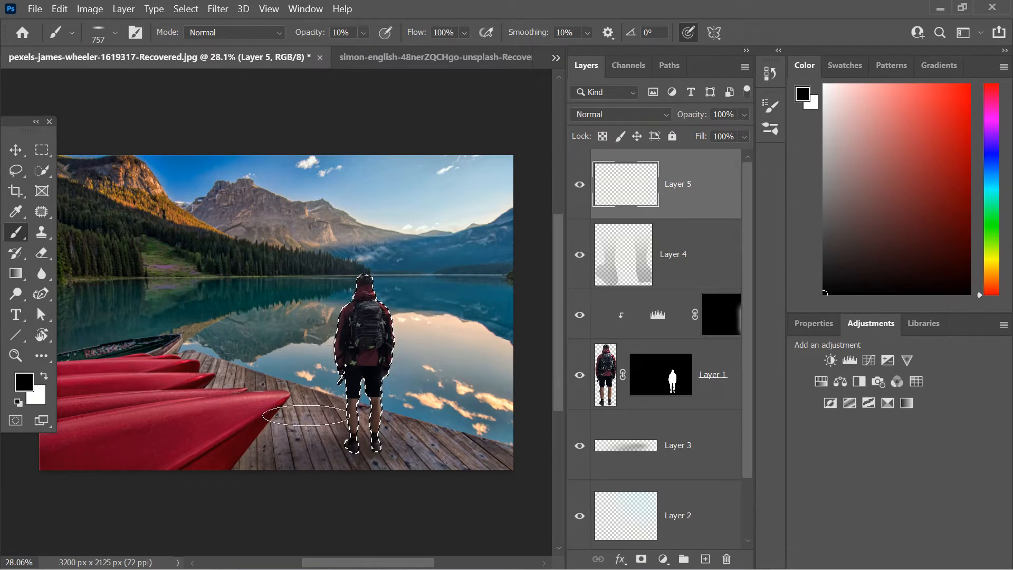
left_click(116, 34)
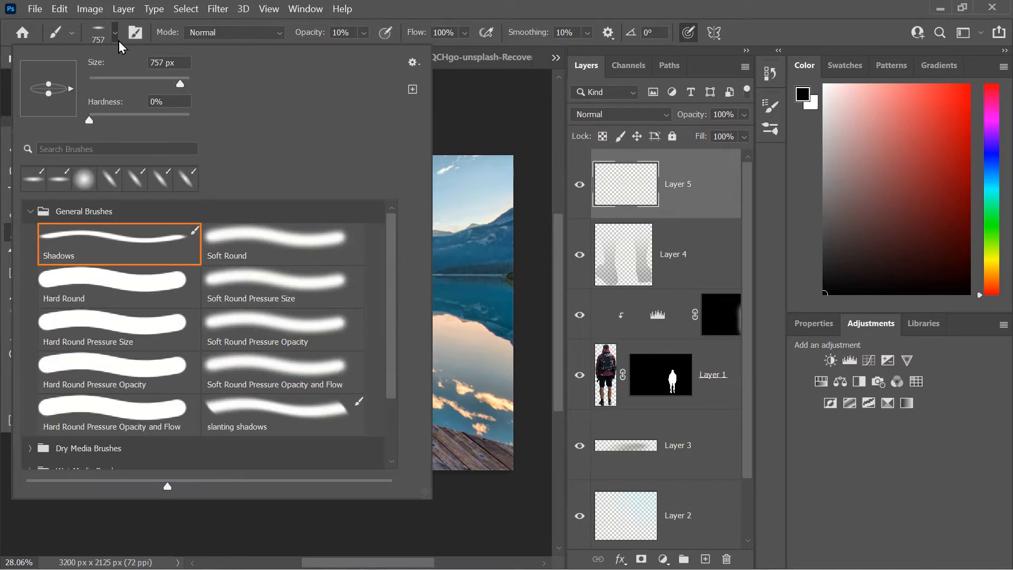
left_click(323, 412)
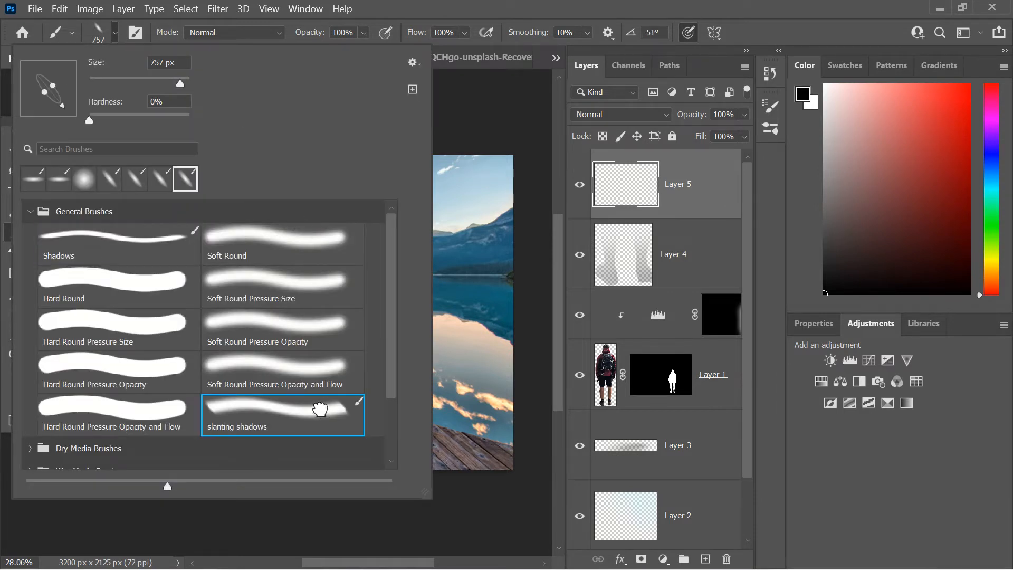
Step: Try rotating the tips of the Shadows and slanting shadows brushes, and return to the saved slanting shadows preset
left_click(151, 238)
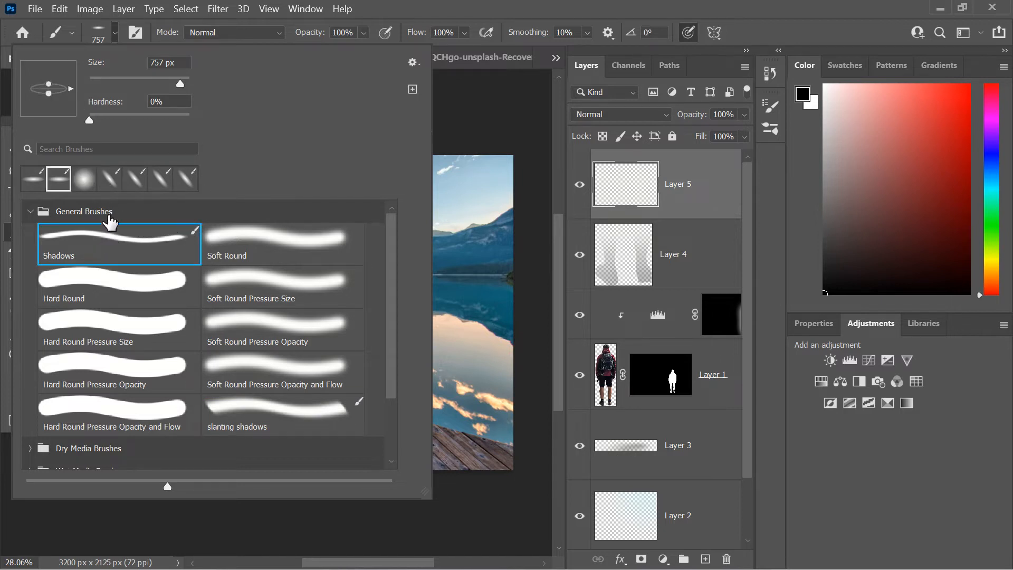
mouse_move(71, 91)
left_mouse_down()
mouse_move(66, 108)
mouse_move(69, 84)
mouse_move(76, 104)
left_mouse_up()
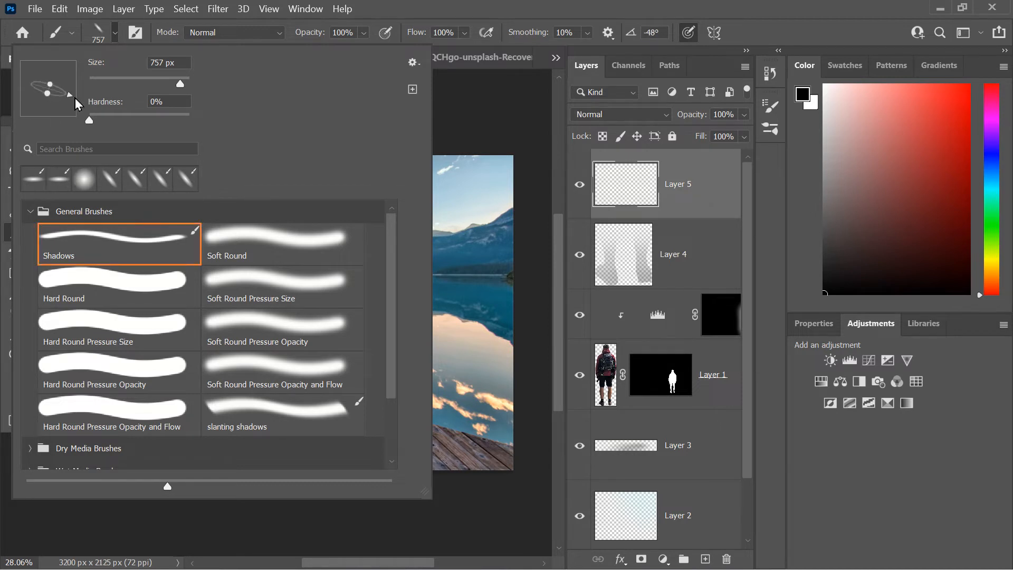
left_click(246, 420)
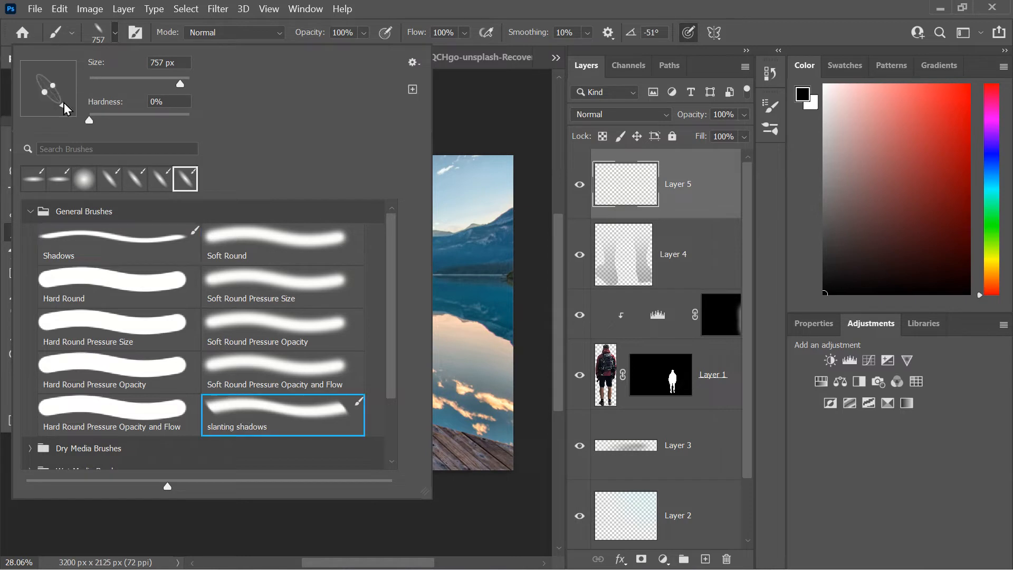
left_click_drag(63, 111, 74, 120)
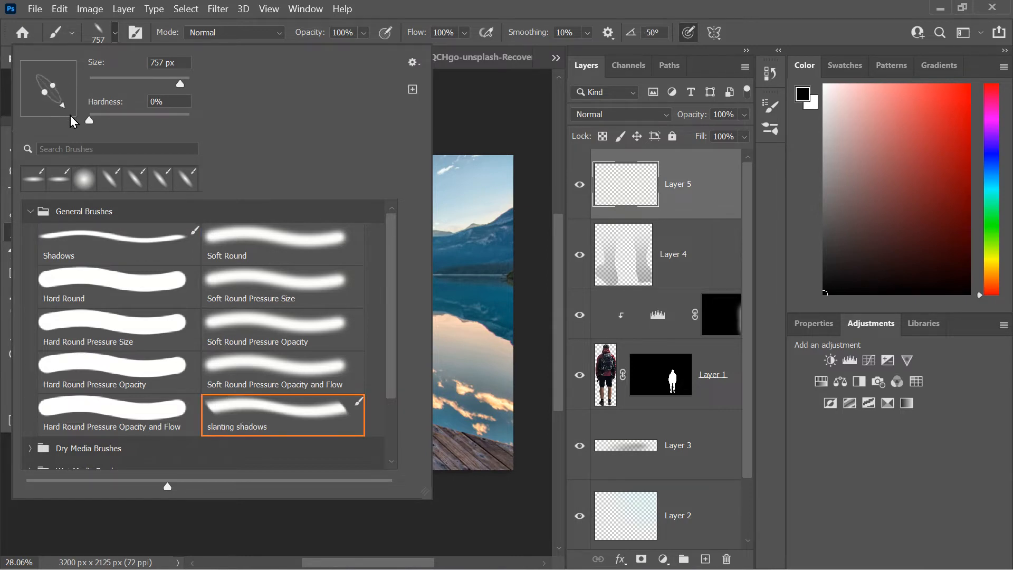
left_click(285, 422)
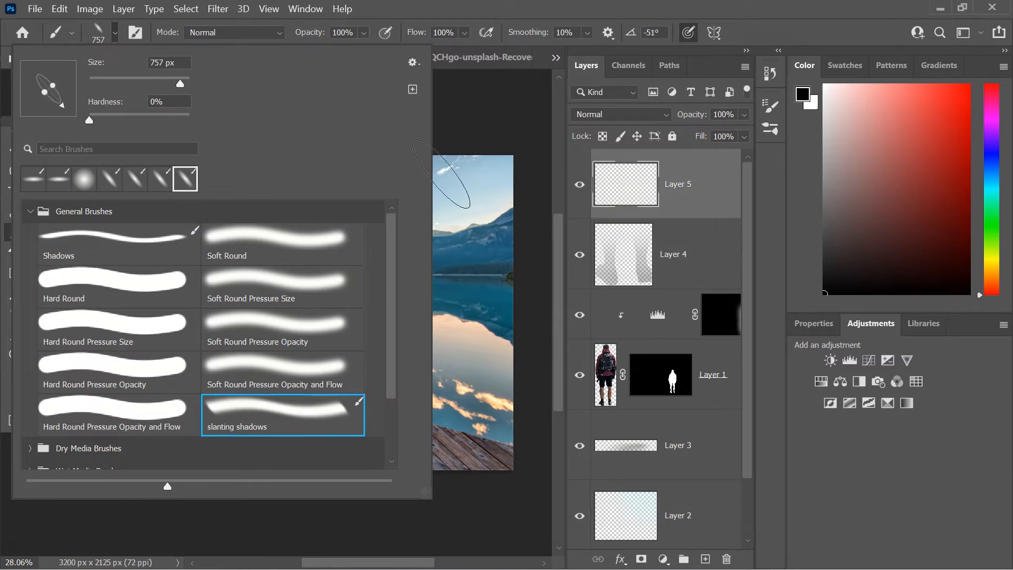
Step: Rotate the slanting shadows brush tip to an angle of -116°
left_click(500, 145)
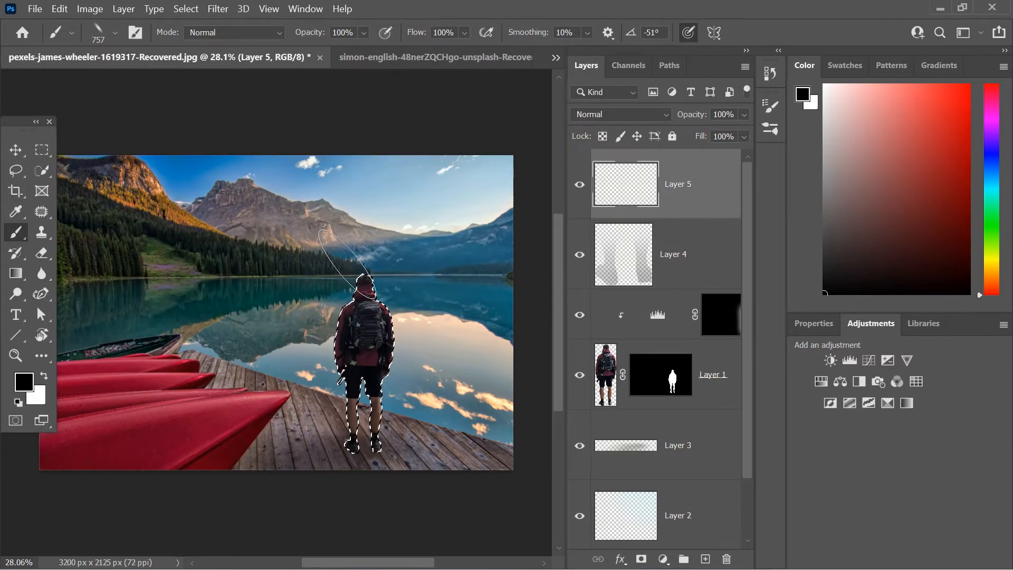
left_click(115, 33)
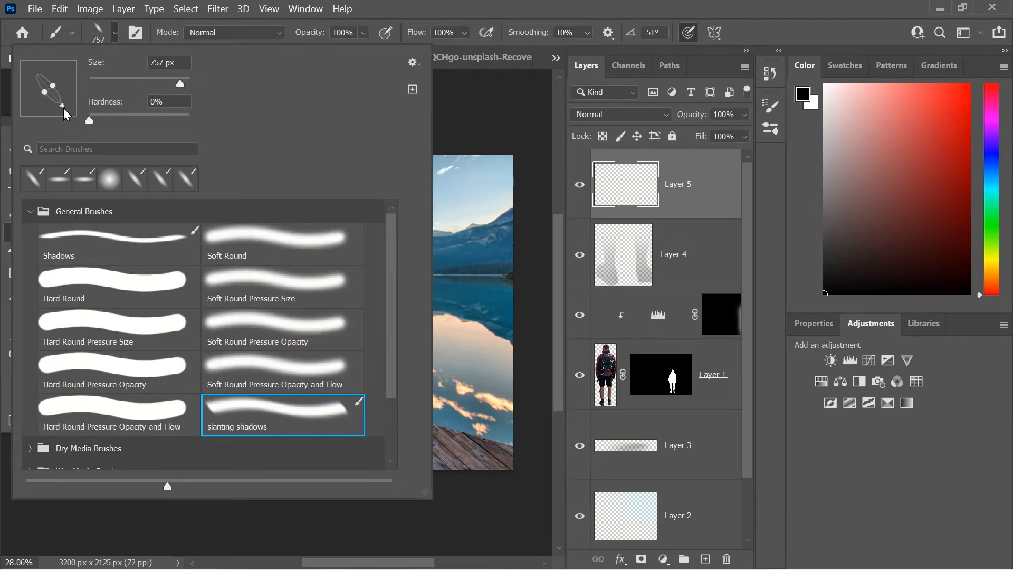
left_click_drag(62, 107, 43, 105)
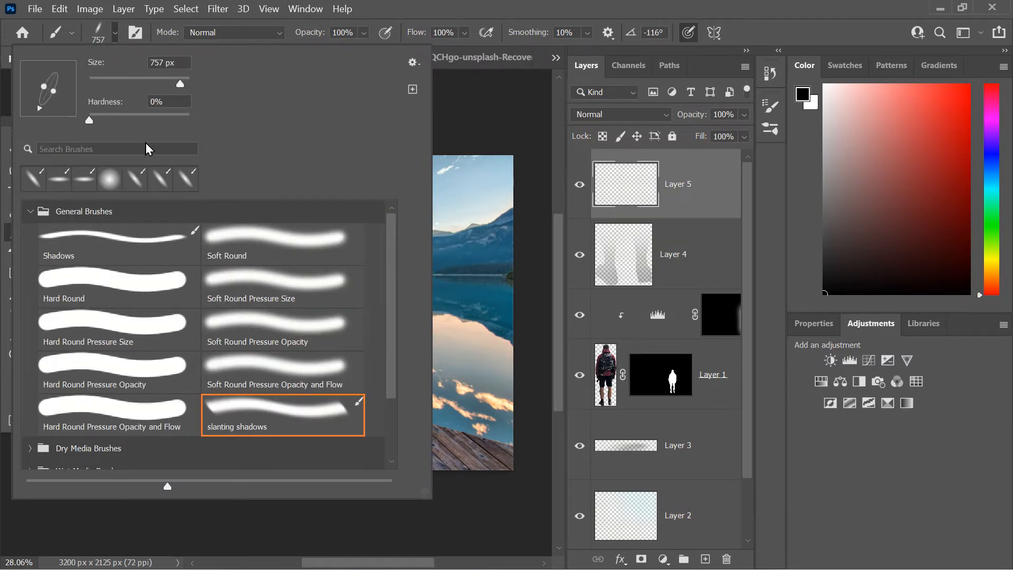
Step: Try a pale cyan highlight on the hiker's shoulder with the slanting brush at 10% opacity
left_click(497, 117)
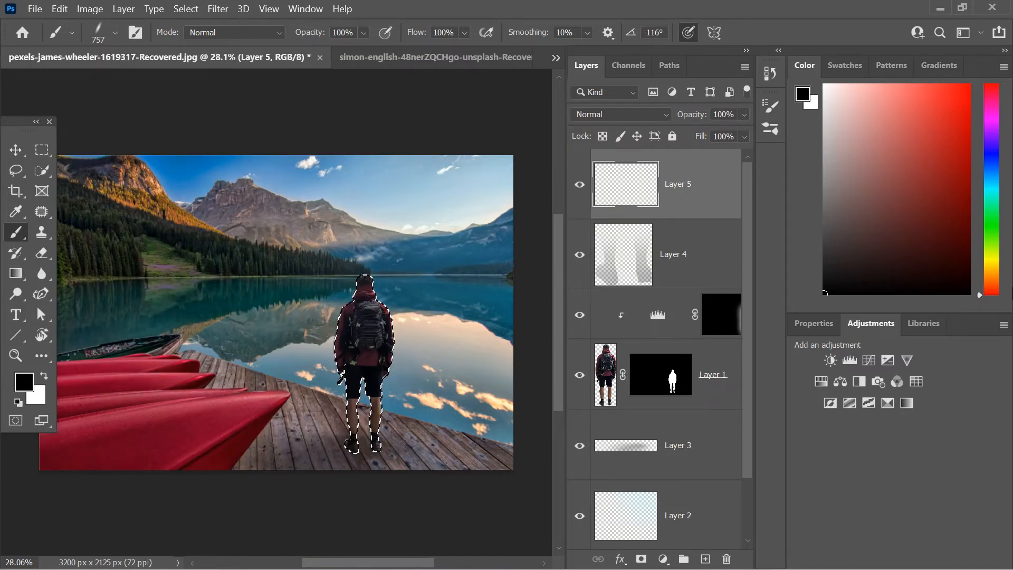
left_click(993, 190)
left_click(873, 94)
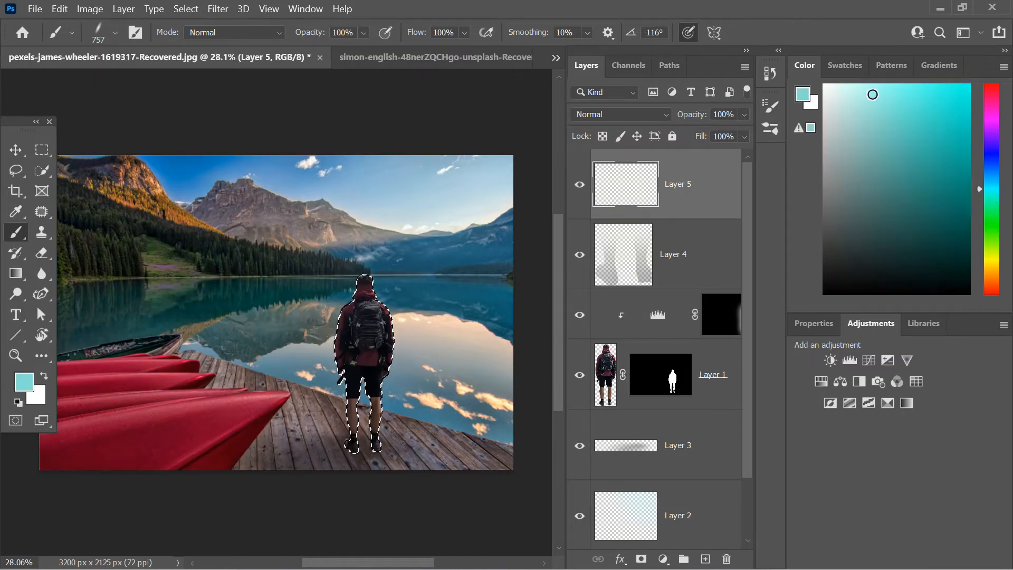
left_click_drag(873, 95, 851, 72)
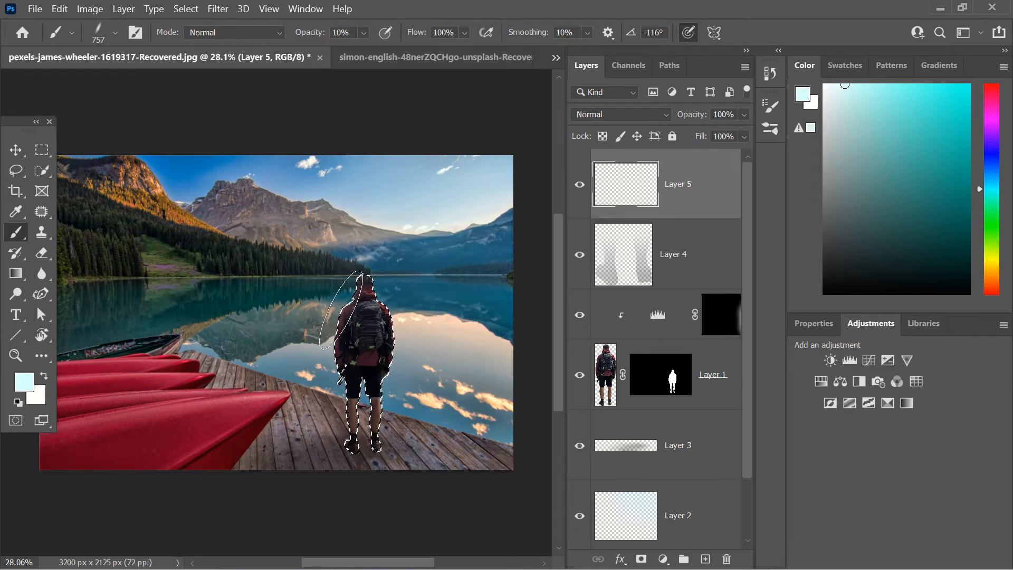
left_click(341, 311)
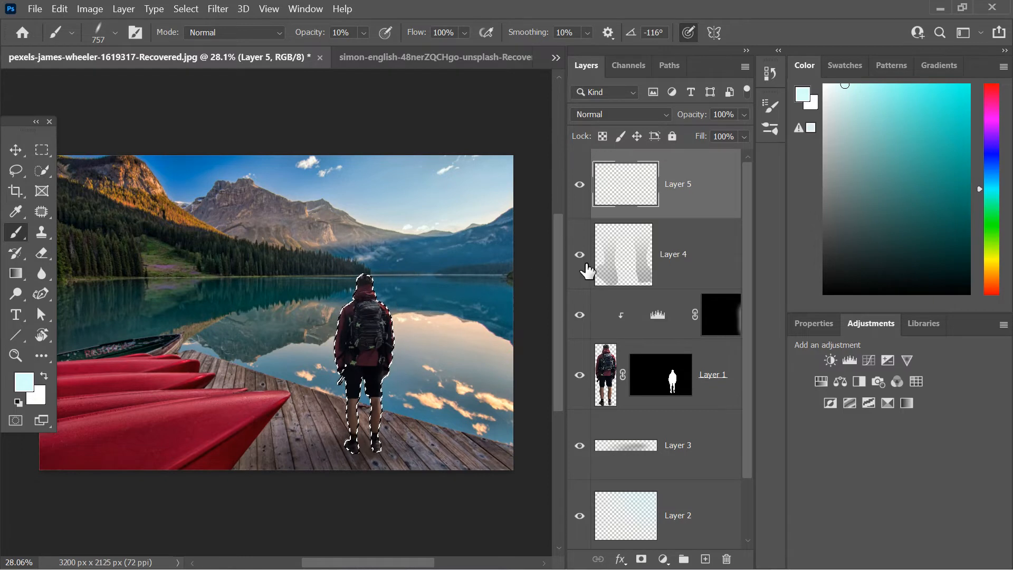
Step: Shade the hiker's body softly in the default black within the selection using the slanting brush at 10% opacity, and deselect
key("d")
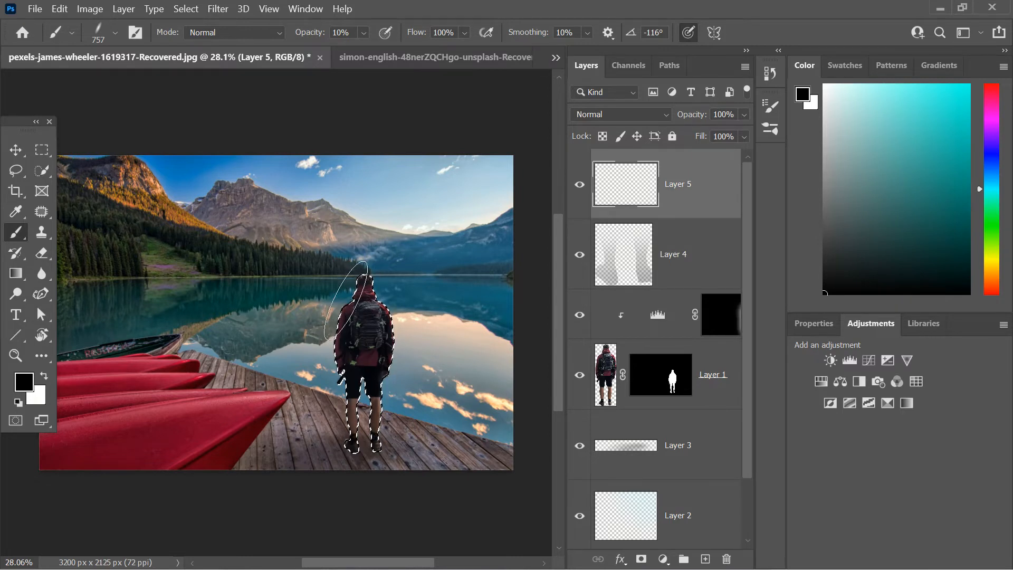
mouse_move(323, 430)
left_mouse_down()
mouse_move(324, 401)
mouse_move(336, 508)
left_mouse_up()
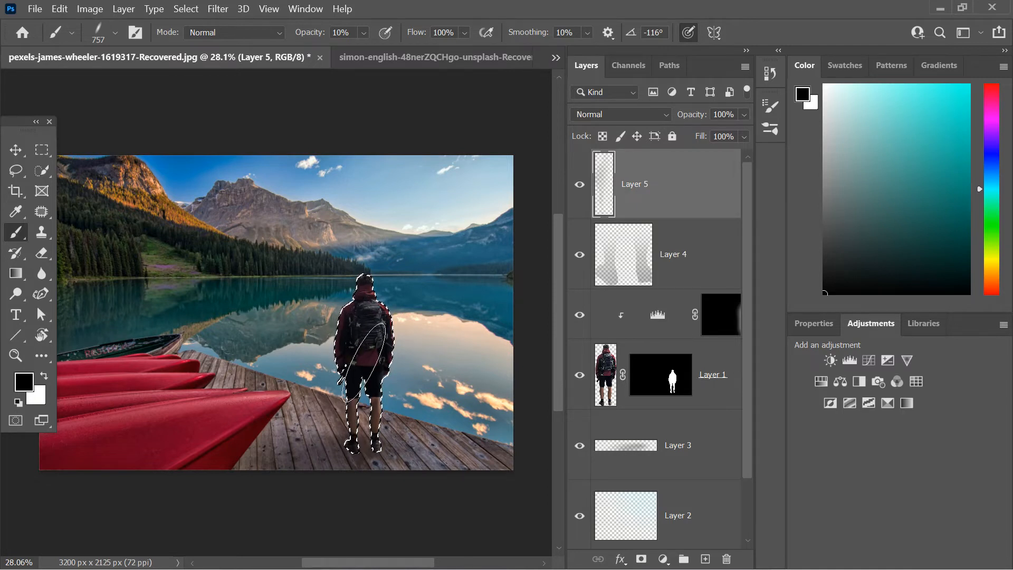
left_click_drag(371, 333, 352, 323)
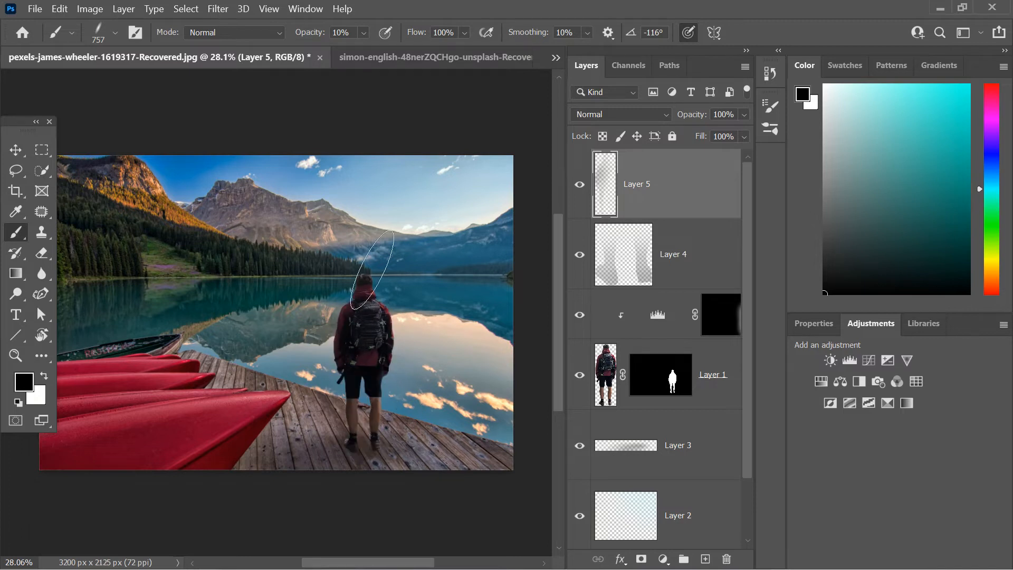
left_click(579, 185)
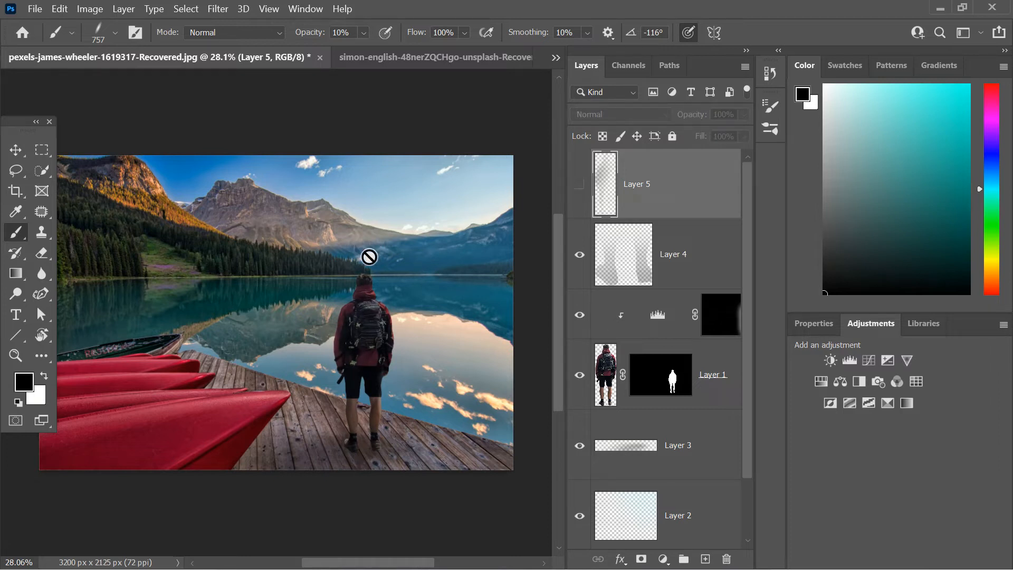
key("ctrl+z")
key("ctrl+z")
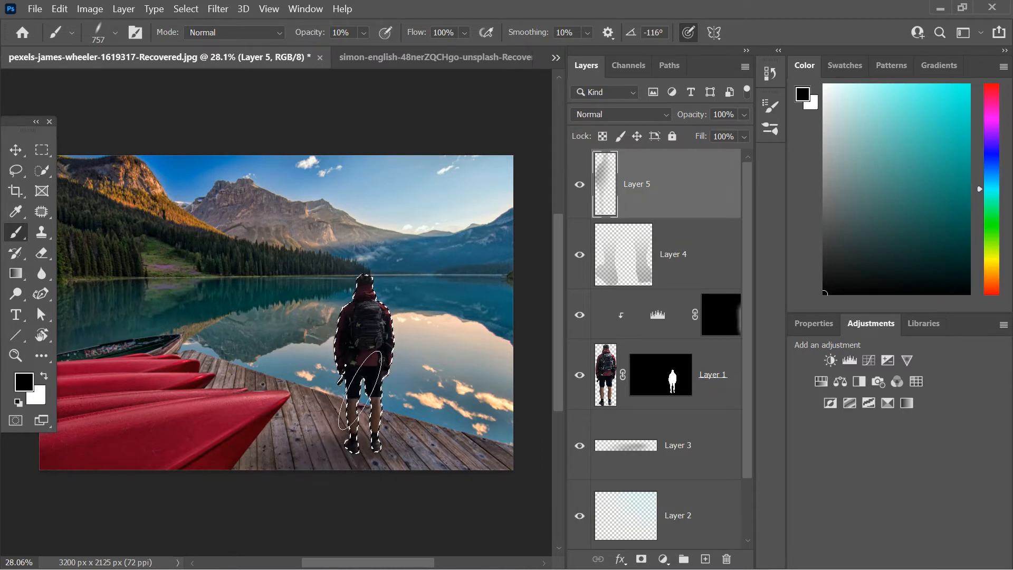
key("ctrl+d")
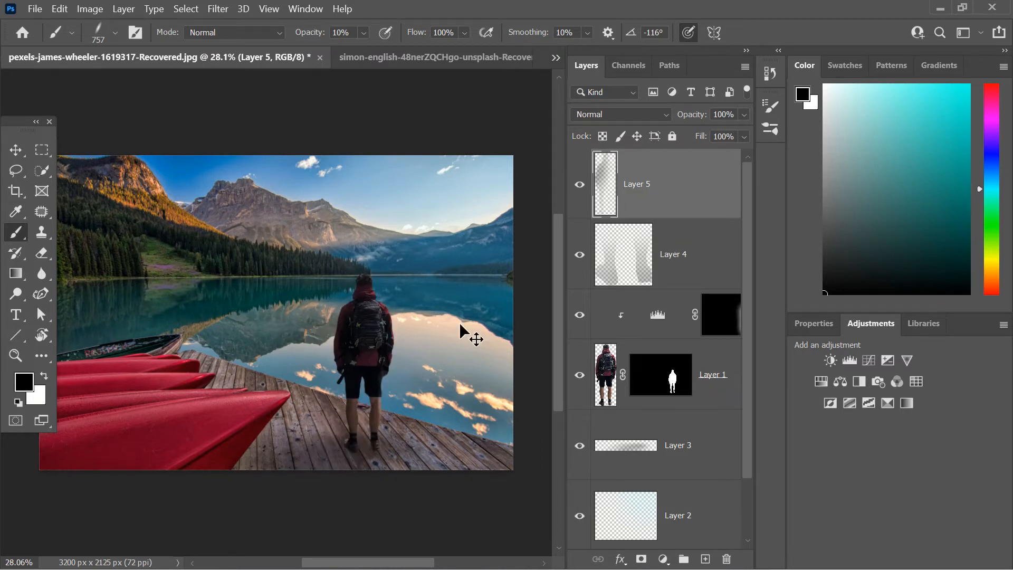
Step: Compare the hiker with and without the new shading, and set that layer's opacity to 90%
left_click(581, 185)
left_click(580, 184)
left_click(732, 113)
type("90")
key("Return")
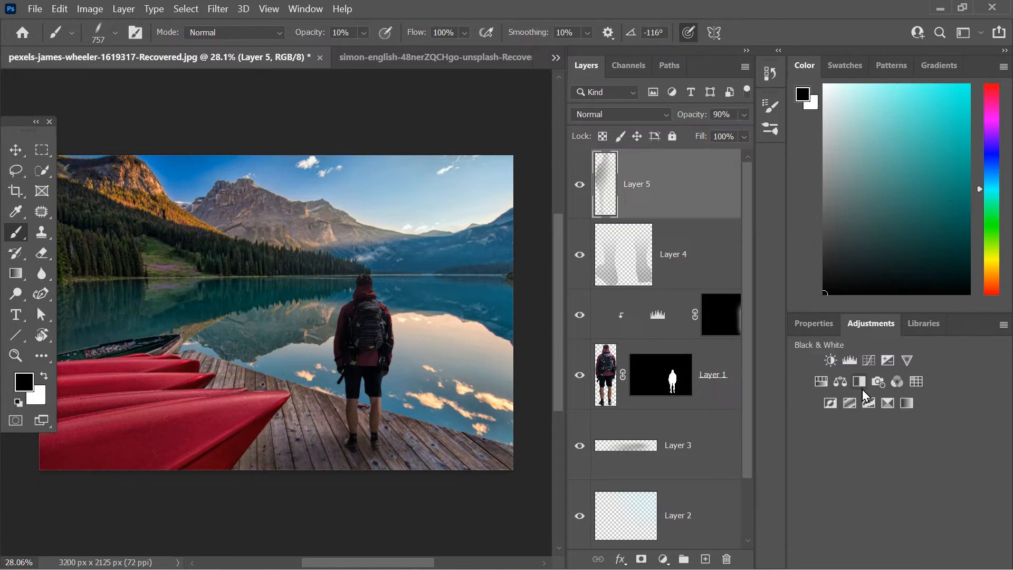
Step: Add a new top layer with the hiker's mask loaded as a selection, and rotate the slanting brush tip to -68°
left_click(668, 395, "ctrl")
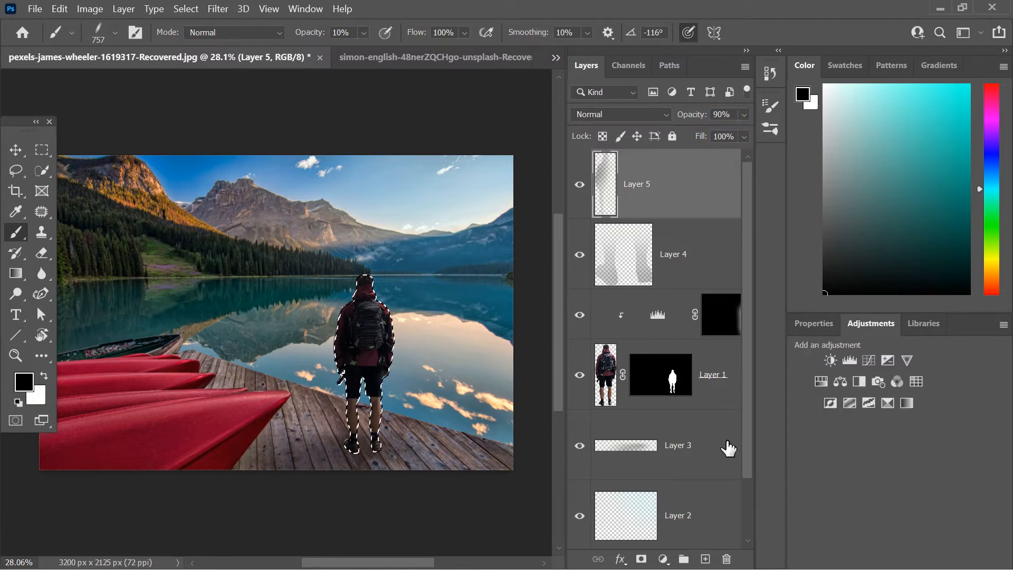
left_click(705, 558)
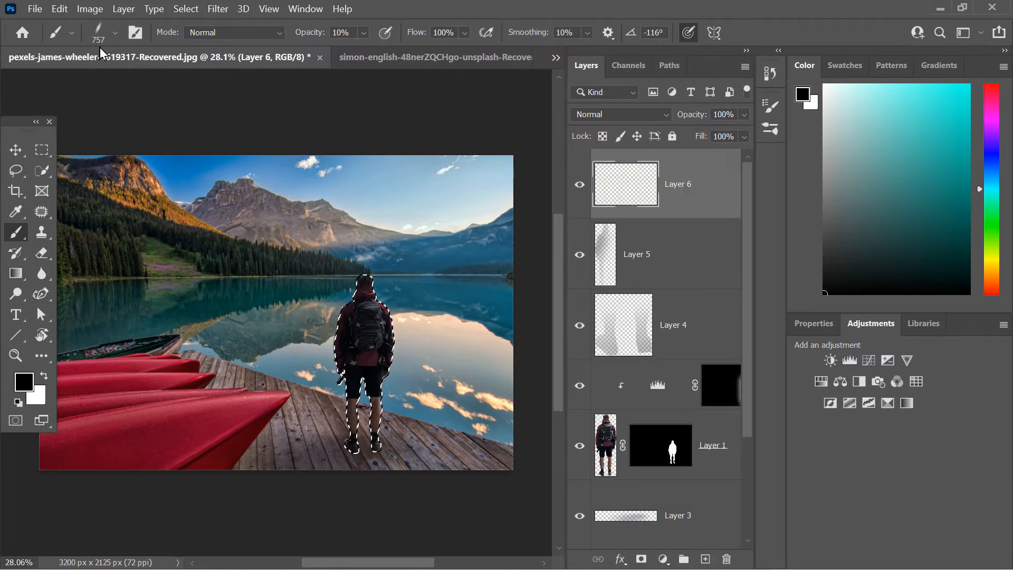
left_click(115, 33)
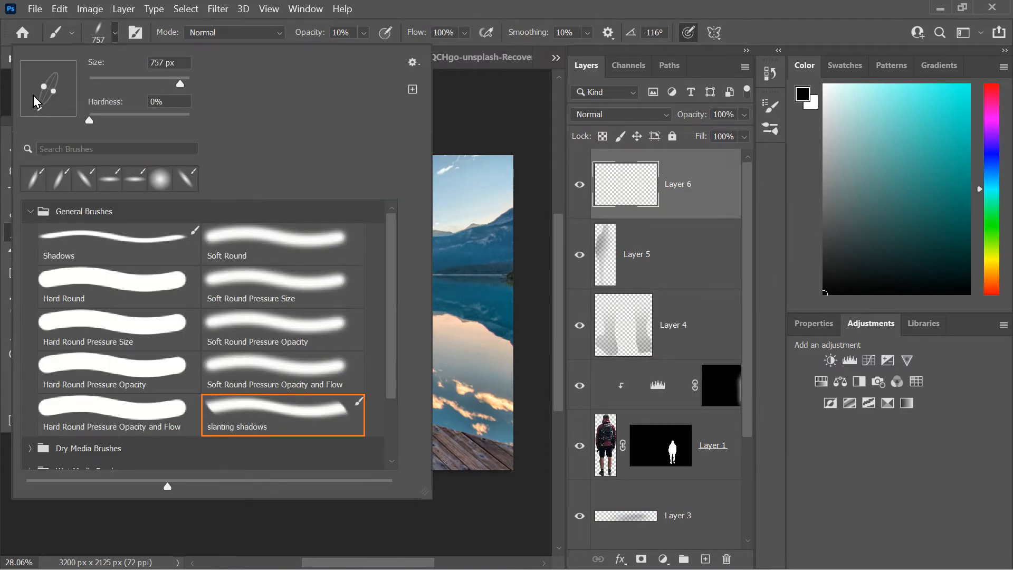
mouse_move(38, 108)
left_mouse_down()
mouse_move(47, 122)
mouse_move(59, 118)
left_mouse_up()
left_click(520, 135)
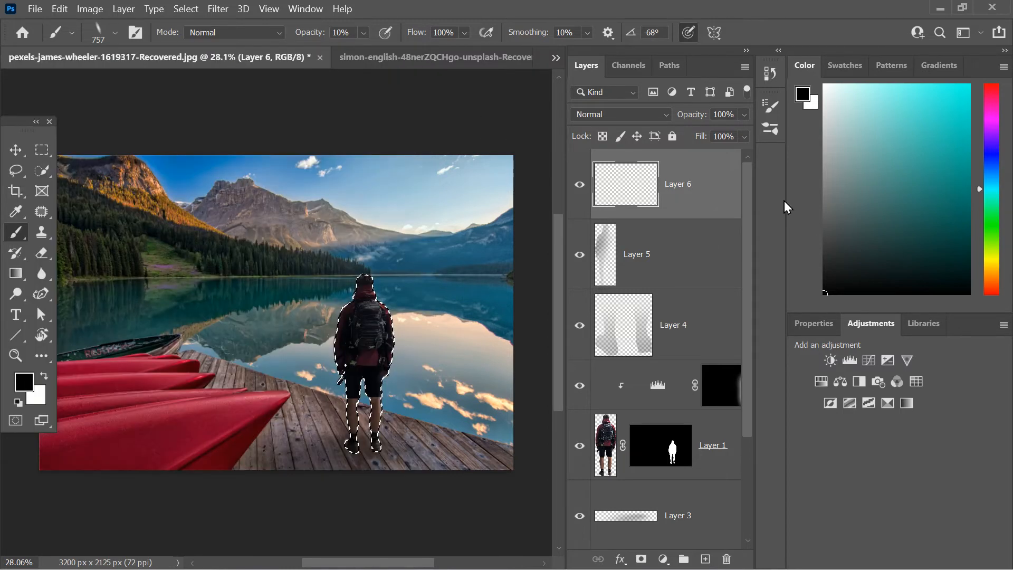
Step: Paint a faint pale cyan highlight along the hiker's lake-side edge within the selection, reducing the brush flow to 47%
left_click_drag(890, 96, 847, 70)
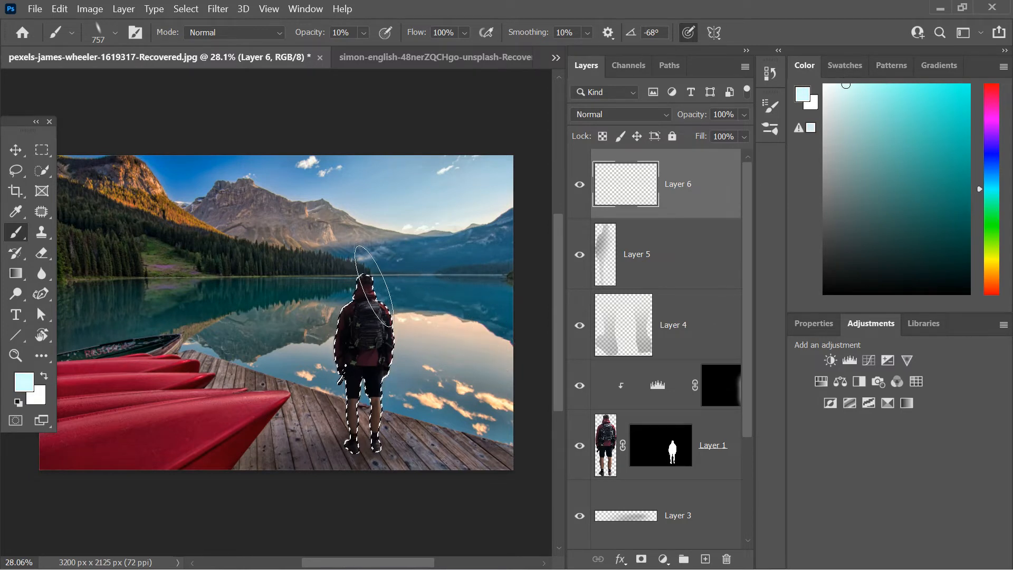
left_click_drag(373, 286, 379, 290)
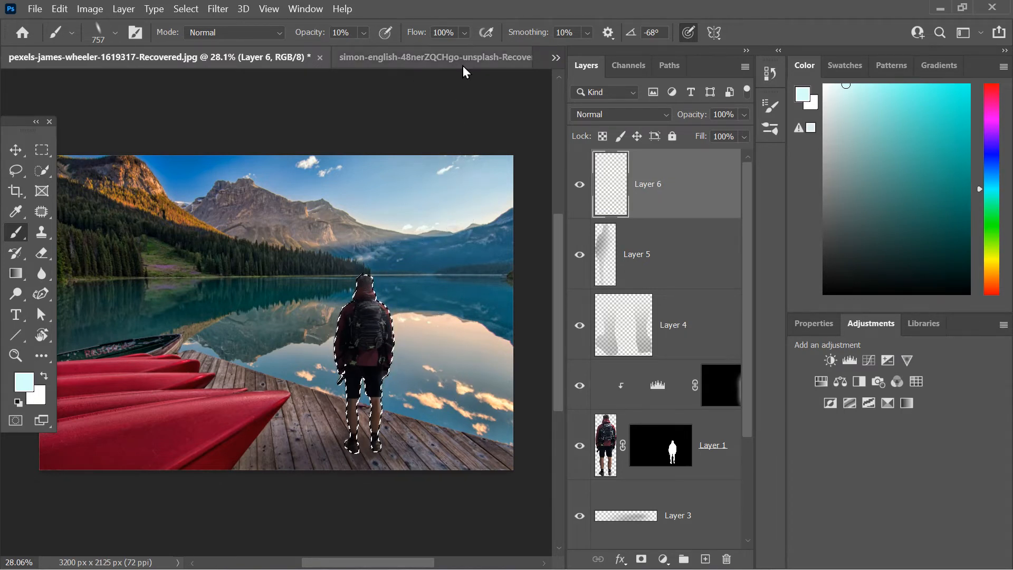
left_click(464, 34)
left_click_drag(464, 50, 453, 51)
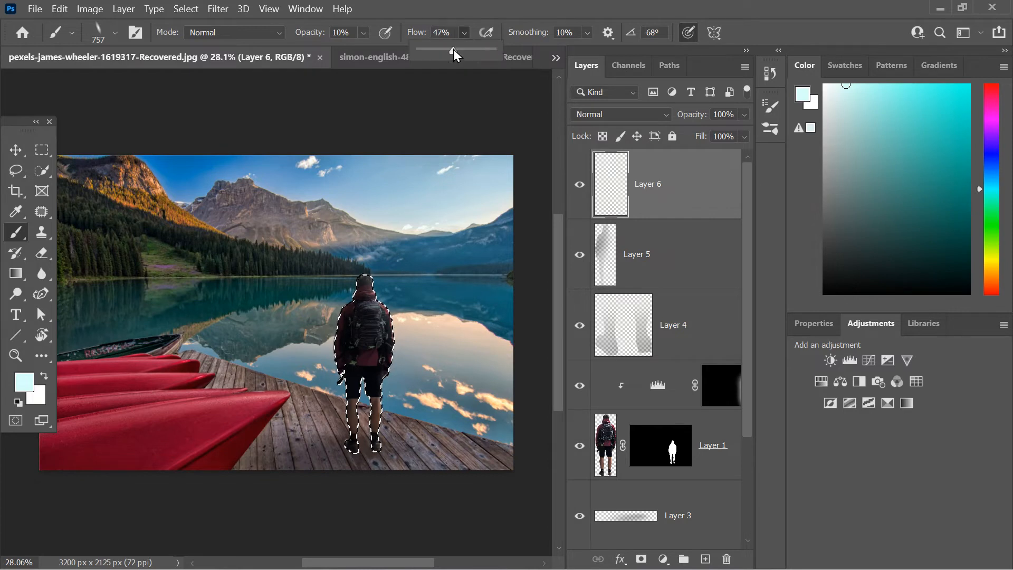
left_click(412, 366)
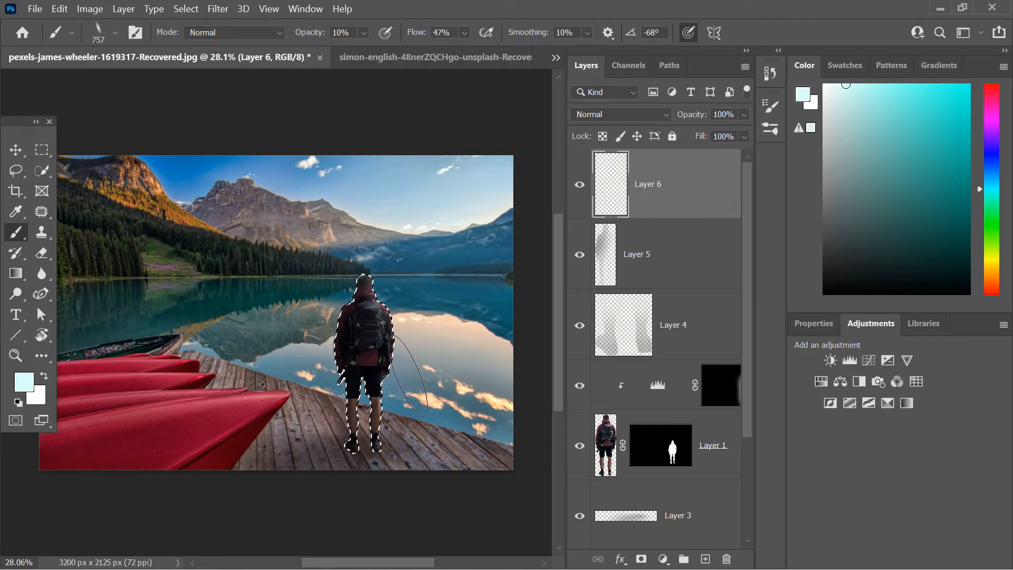
left_click(403, 373)
left_click_drag(402, 402, 403, 343)
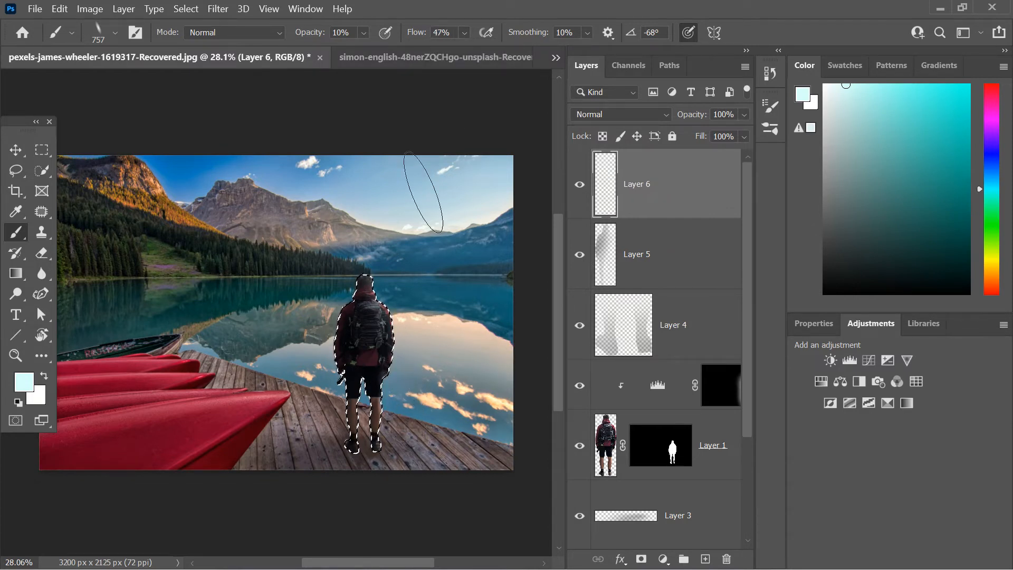
Step: Paint a lighter pale cyan highlight along the hiker's lower leg at 6% flow, and deselect
left_click(464, 33)
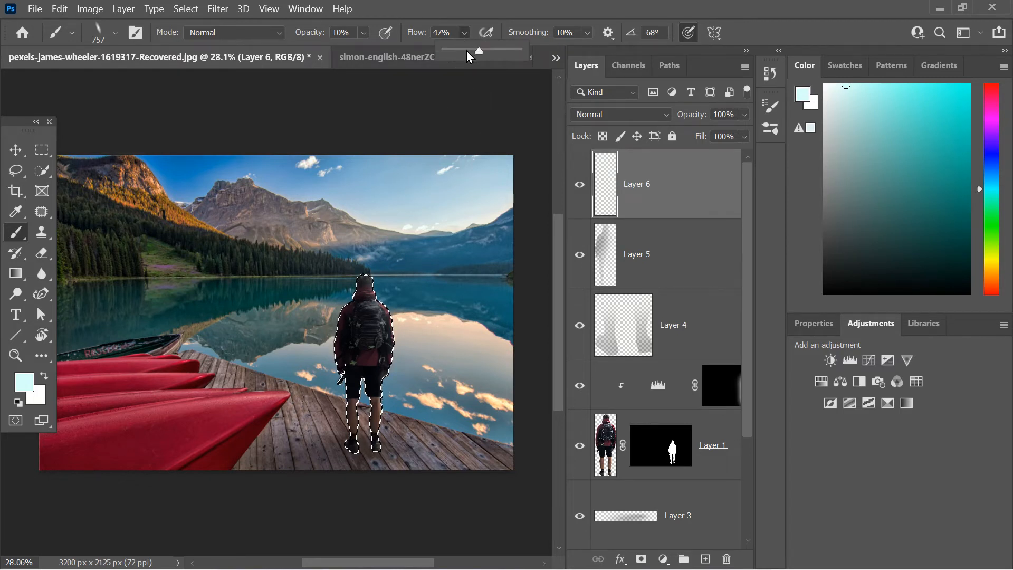
left_click_drag(468, 56, 450, 53)
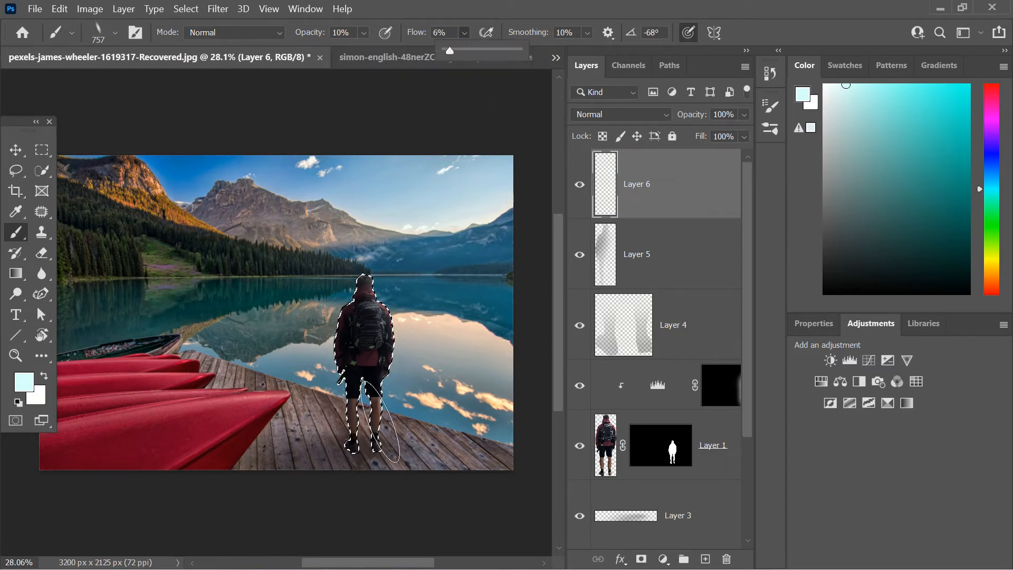
left_click_drag(389, 433, 402, 455)
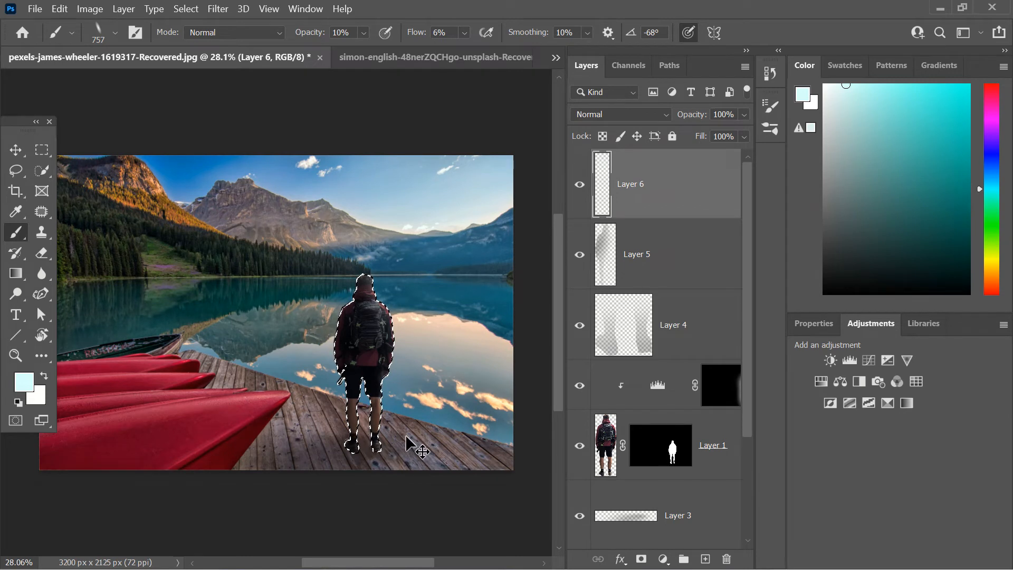
key("ctrl+d")
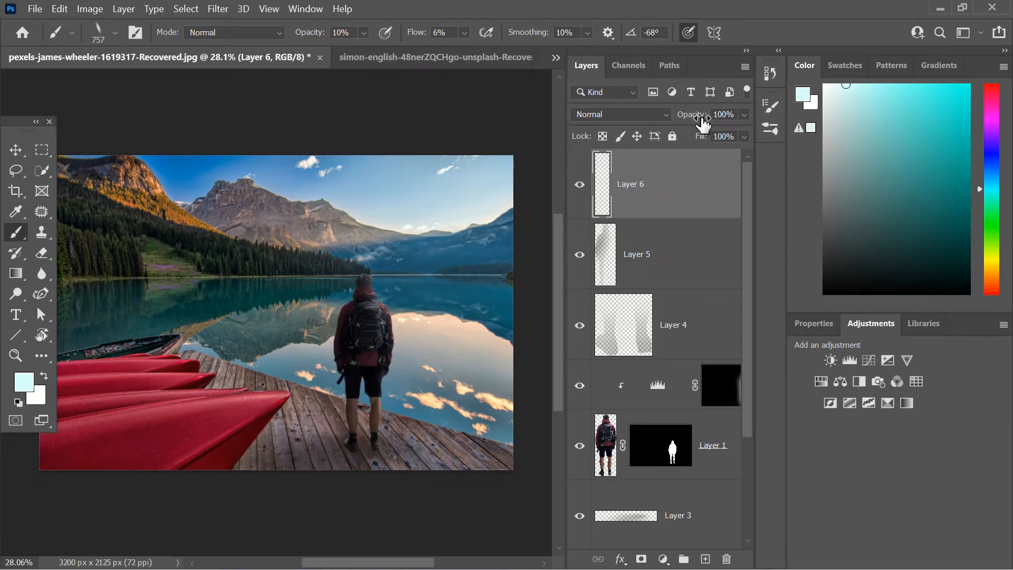
Step: Lower the highlight layer's opacity to 90% and check its effect on the hiker
left_click_drag(703, 121, 690, 121)
left_click(580, 193)
key("v")
Step: Add a Color Balance adjustment above the lake photo with midtones at Cyan-Red -47, Magenta-Green +9 and Yellow-Blue +28
scroll(630, 376, "down", 3)
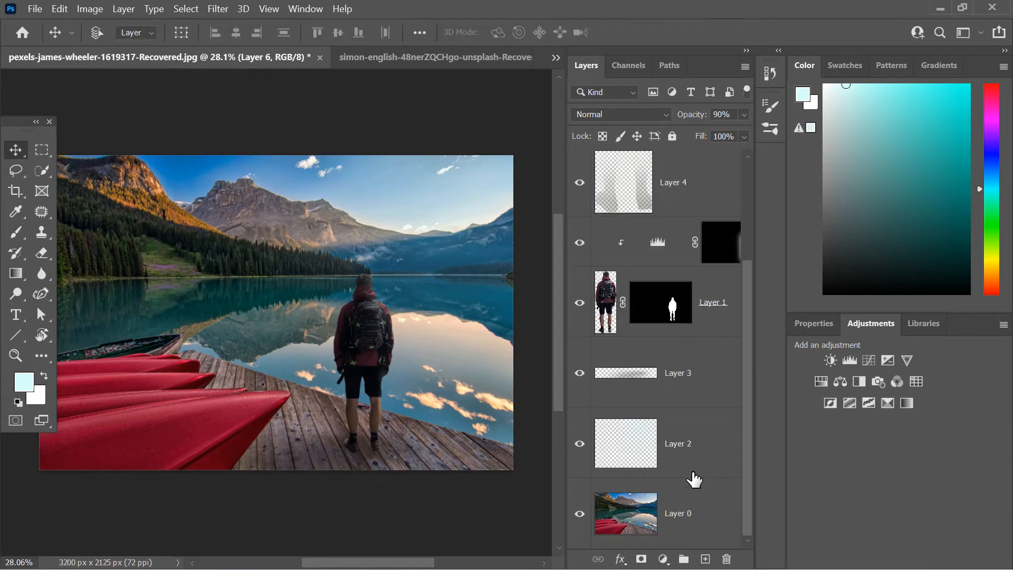
left_click(714, 527)
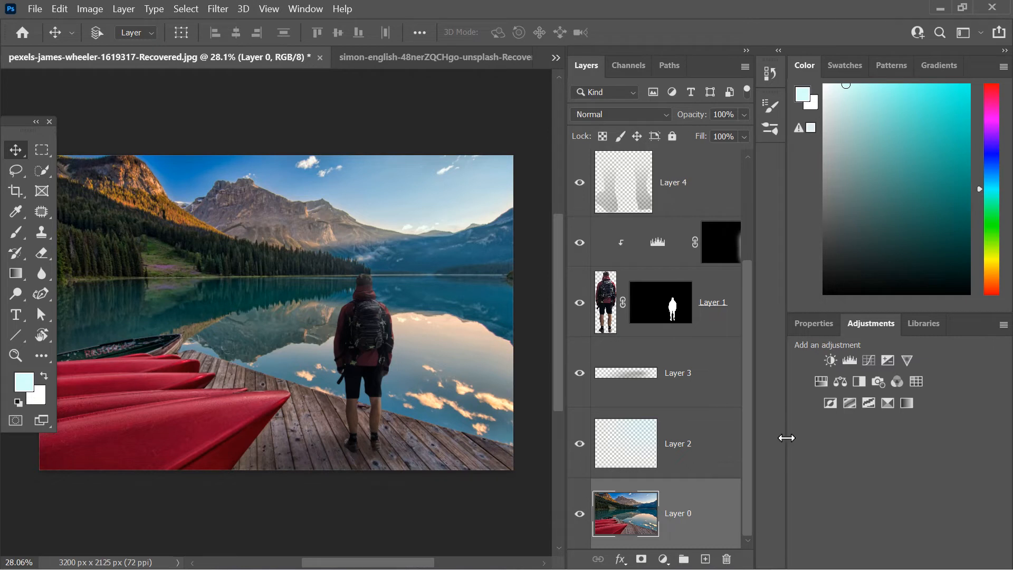
left_click(848, 383)
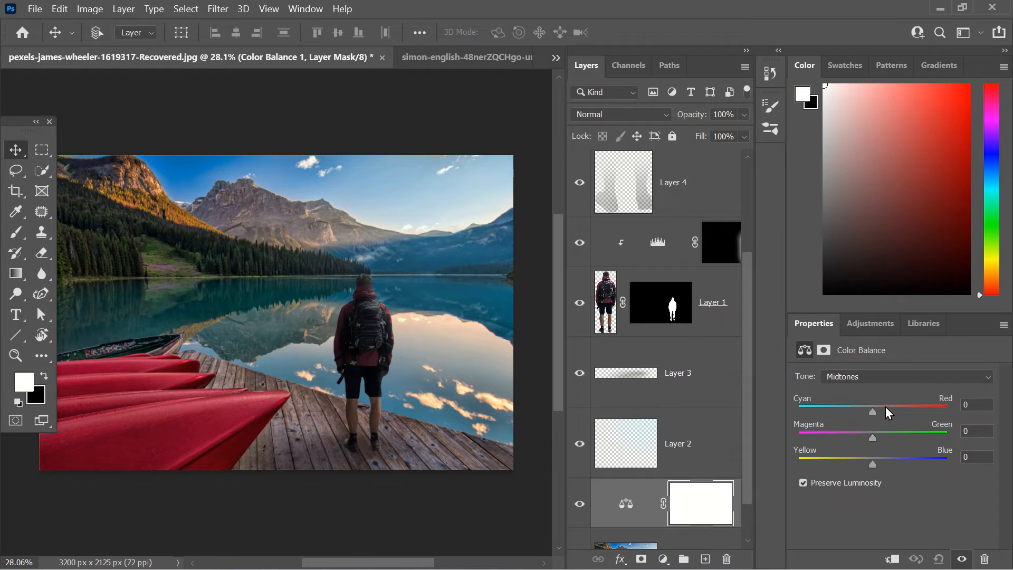
left_click_drag(872, 415, 844, 411)
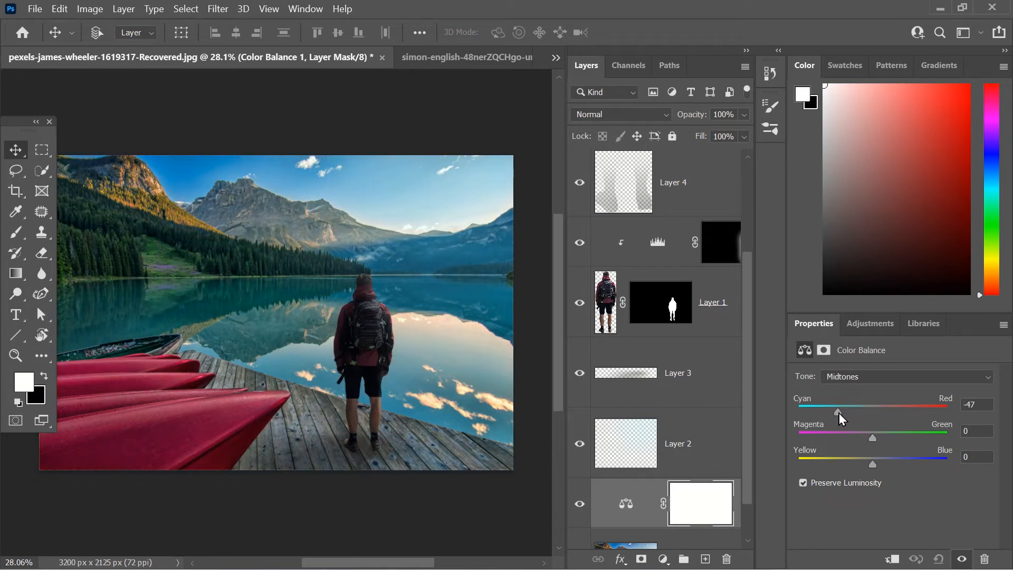
mouse_move(872, 435)
left_mouse_down()
mouse_move(908, 432)
mouse_move(879, 433)
left_mouse_up()
left_click_drag(873, 468, 895, 470)
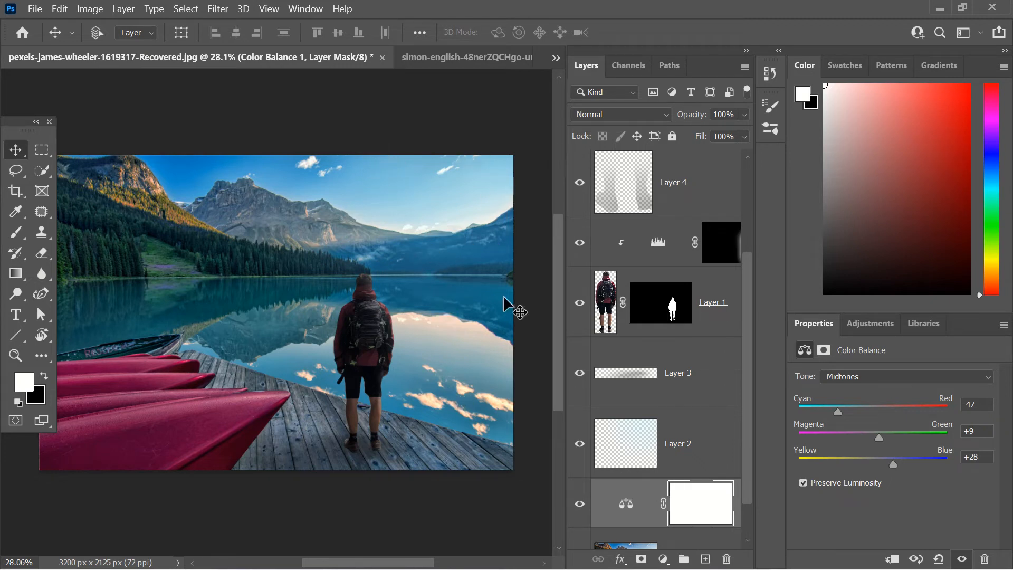
Step: Add a Color Balance adjustment clipped to the hiker layer with midtones at Cyan-Red -9, Magenta-Green +9 and Yellow-Blue +13
scroll(675, 401, "up", 1)
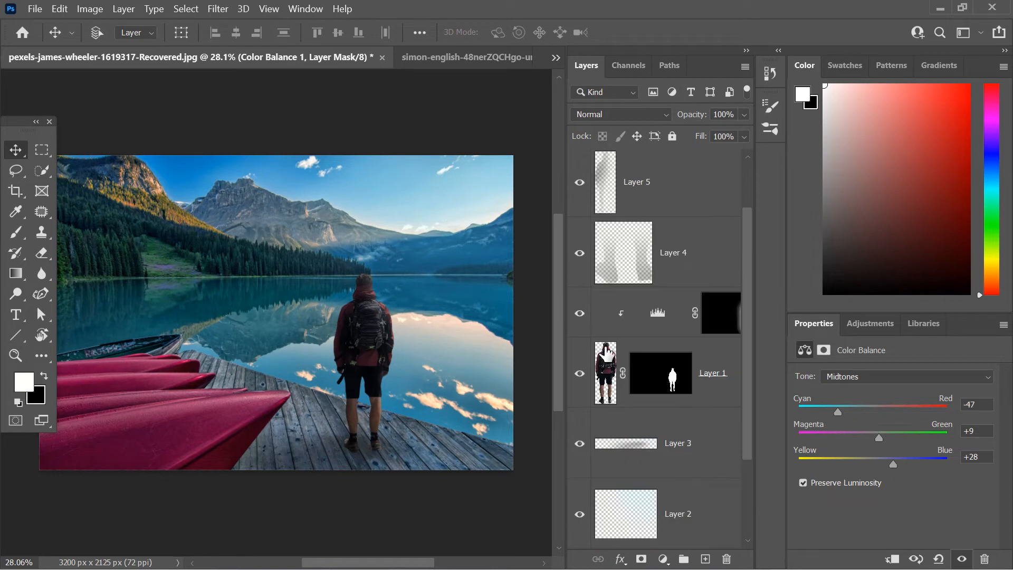
left_click(604, 386)
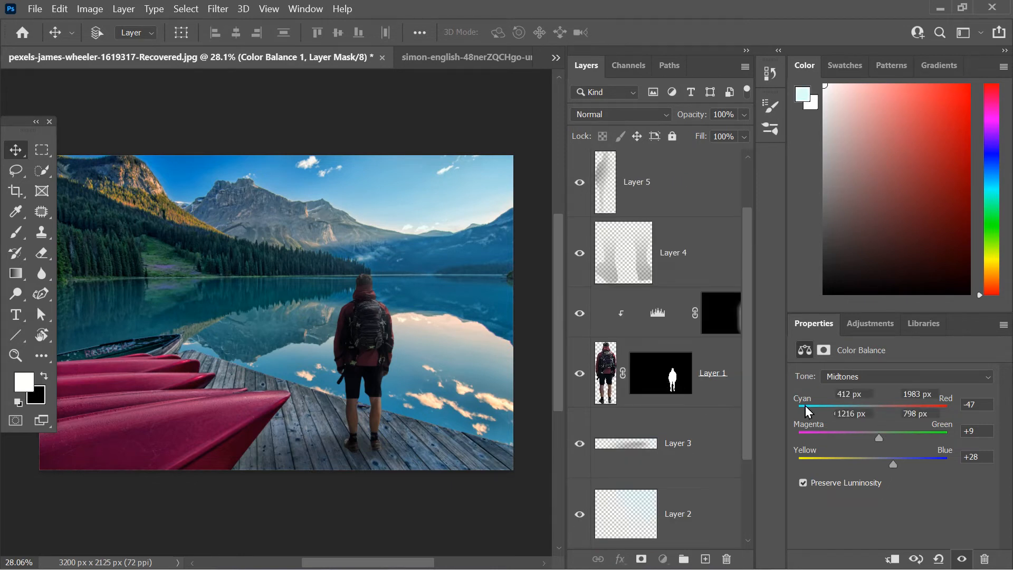
left_click(871, 323)
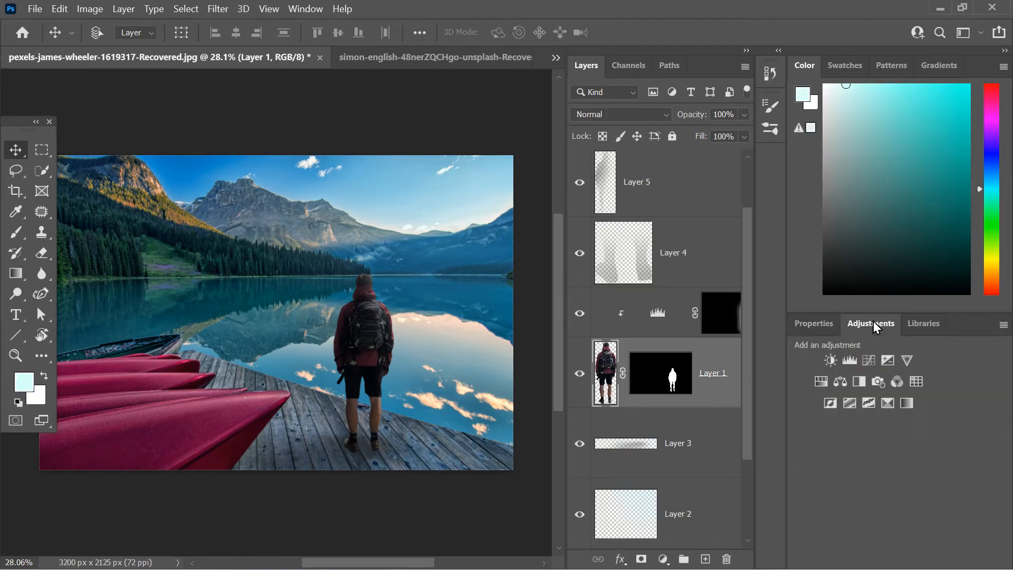
left_click(840, 382)
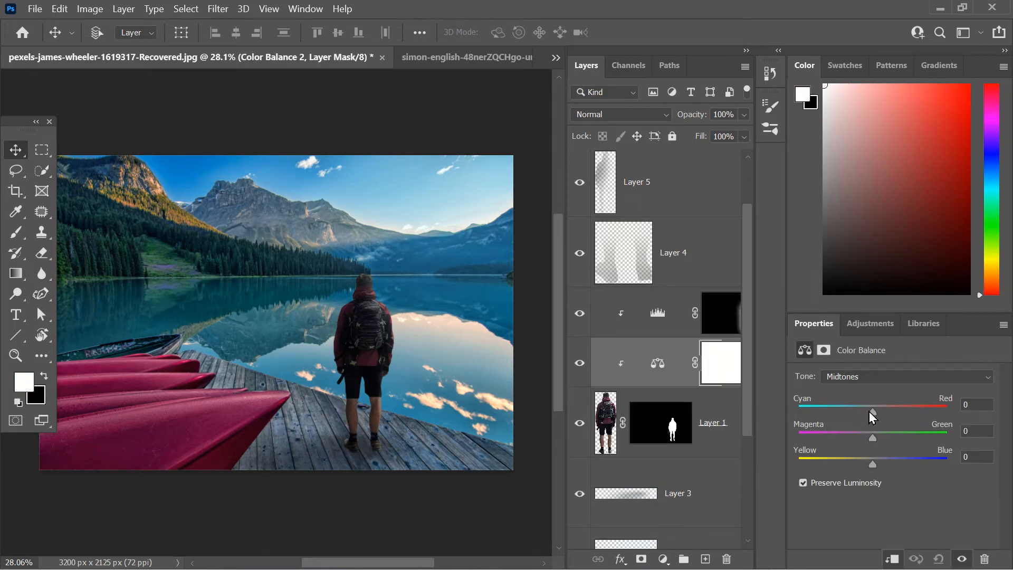
left_click_drag(872, 414, 867, 412)
left_click_drag(873, 438, 886, 474)
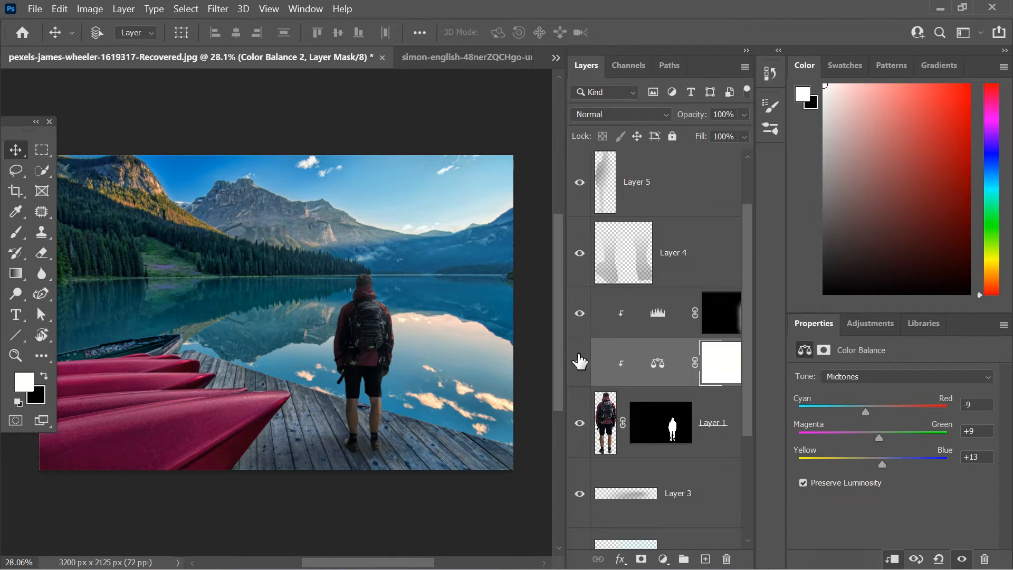
Step: Compare the hiker's color balance on and off, and refine its midtones to Cyan-Red -14, Magenta-Green +14 and Yellow-Blue +17
left_click(579, 363)
left_click(580, 363)
left_click_drag(866, 412, 862, 413)
left_click_drag(882, 464, 883, 441)
left_click(582, 369)
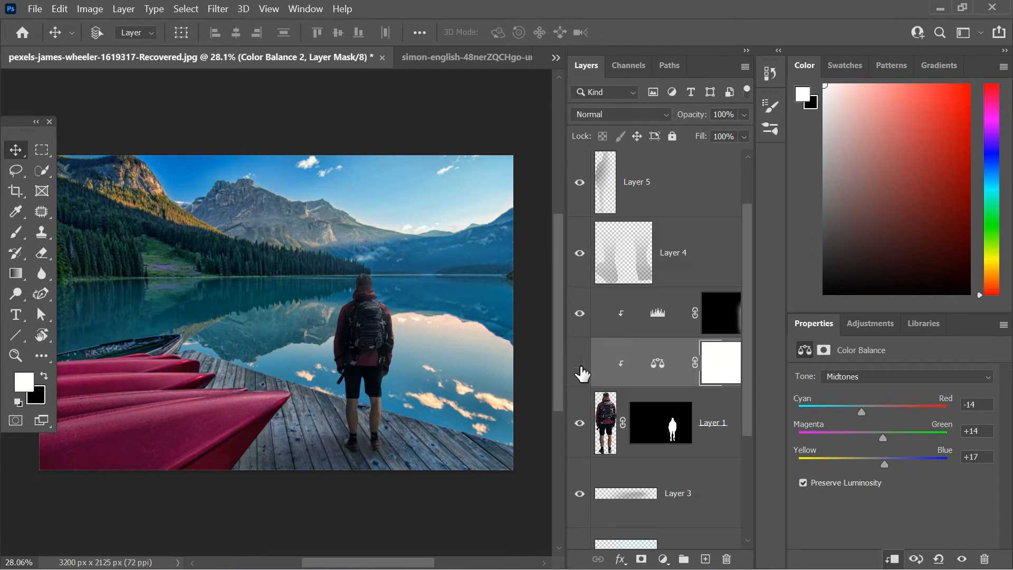
Step: Turn the hiker's color balance back on and quick-export the composite as a PNG named Project1 in the Photoshop Videos folder
left_click(582, 369)
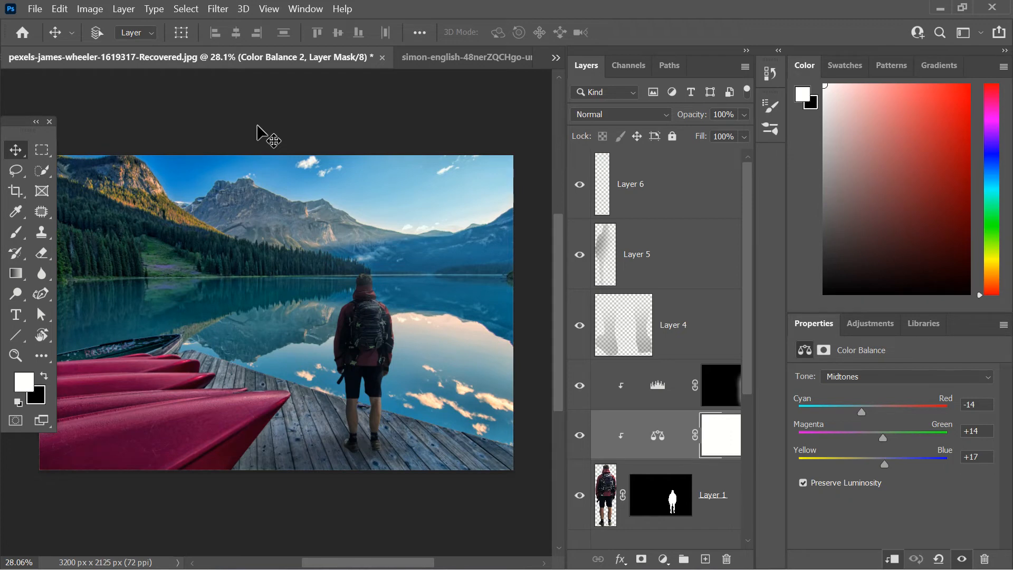
left_click(34, 9)
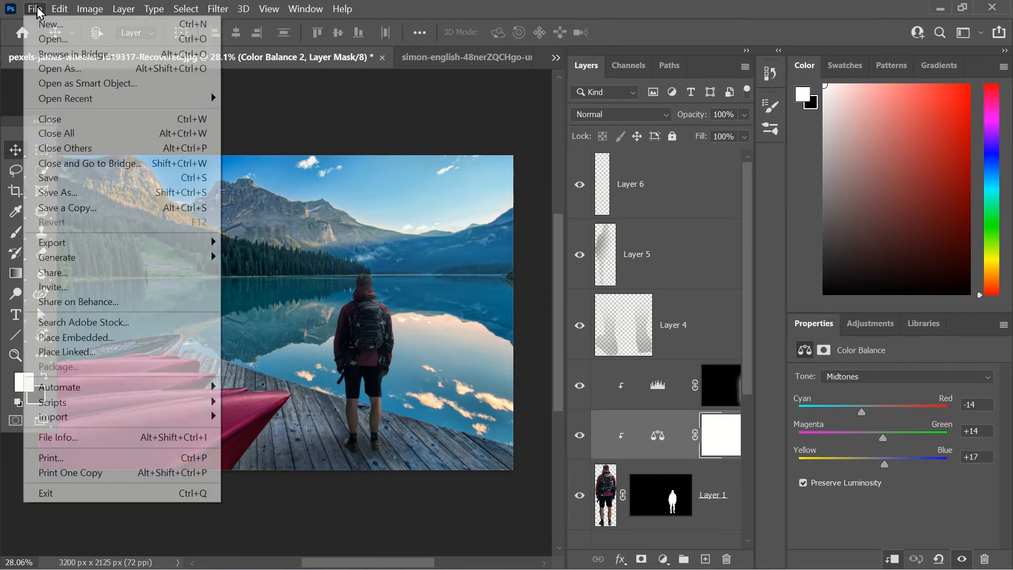
mouse_move(209, 244)
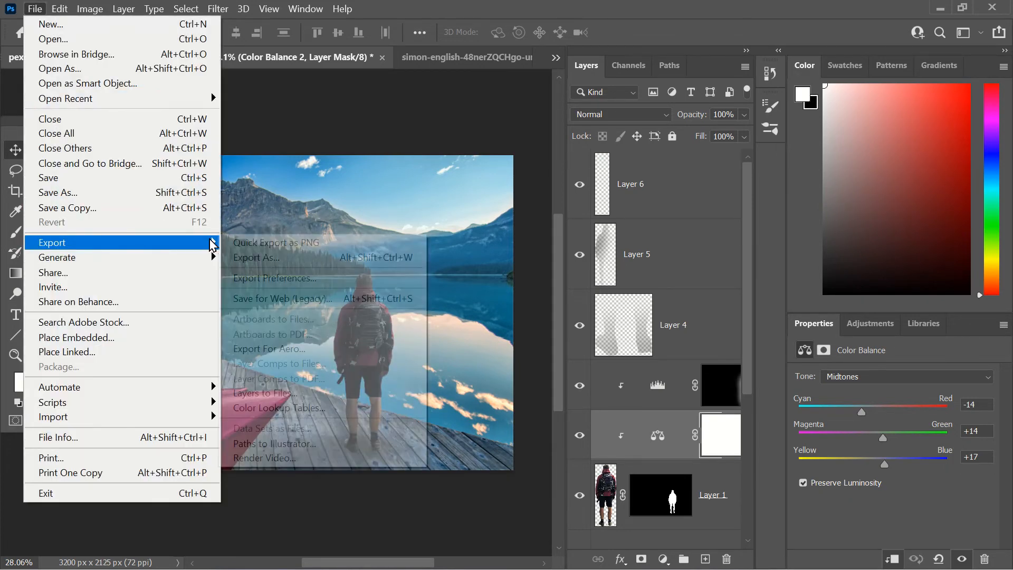
left_click(234, 242)
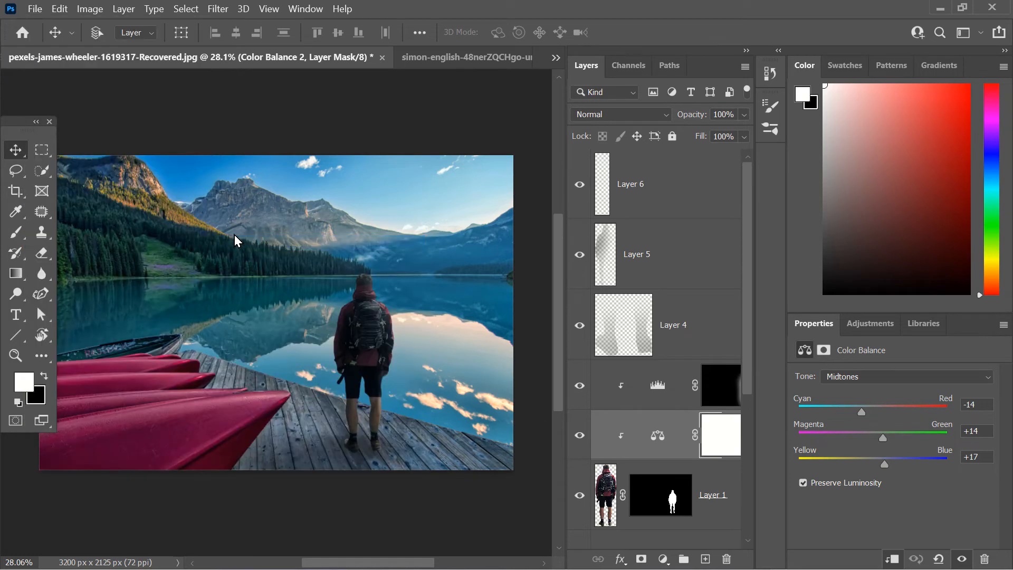
type("Proj")
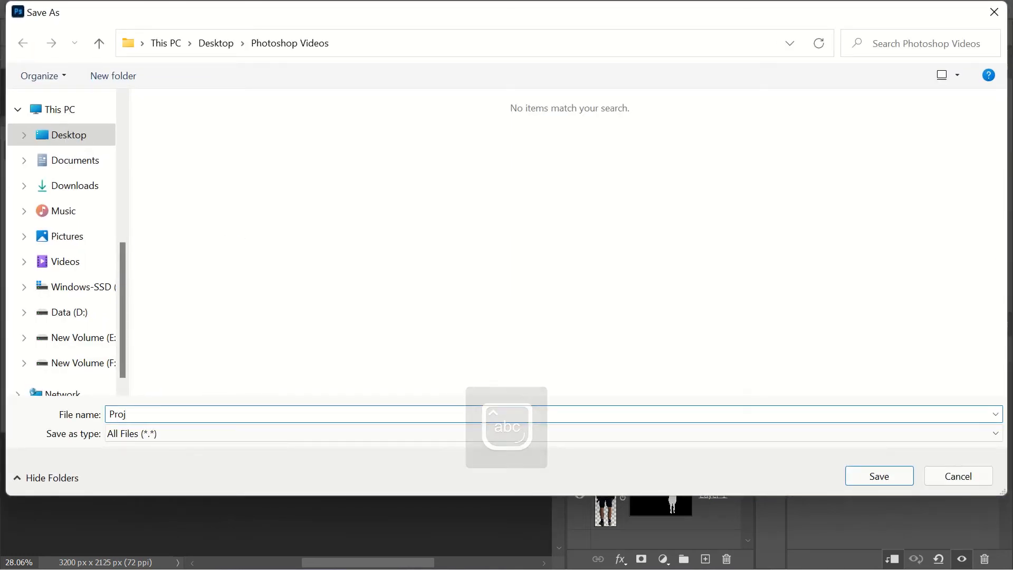
type("ect1")
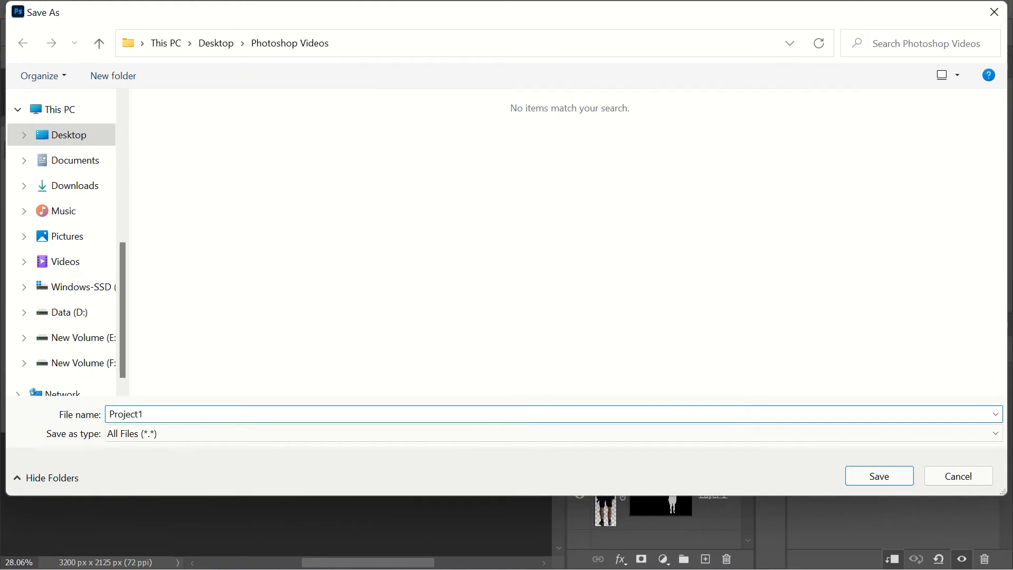
key("Return")
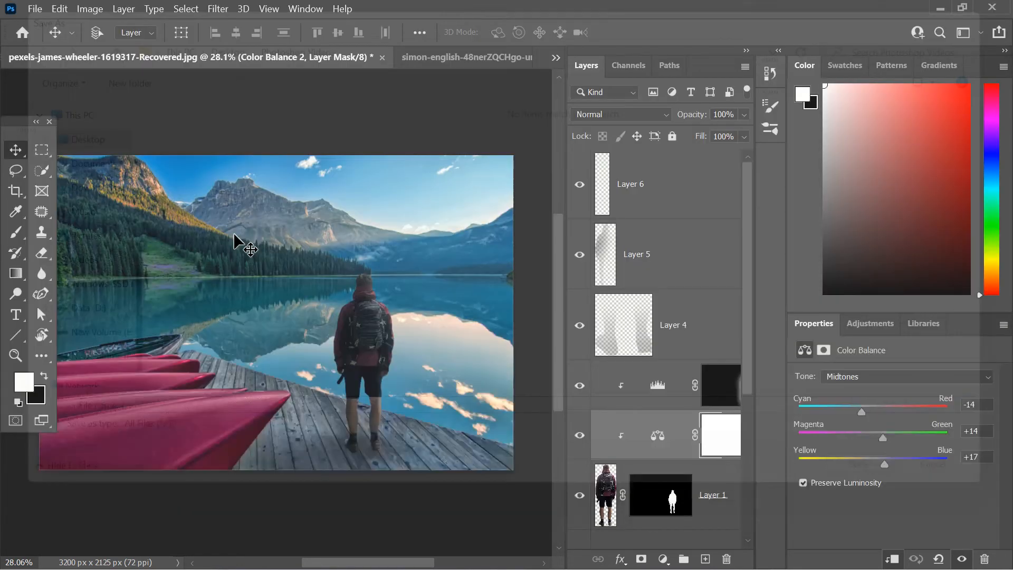
Step: Open the exported Project1 image from the Photoshop Videos folder
left_click(34, 9)
key("Escape")
key("ctrl+o")
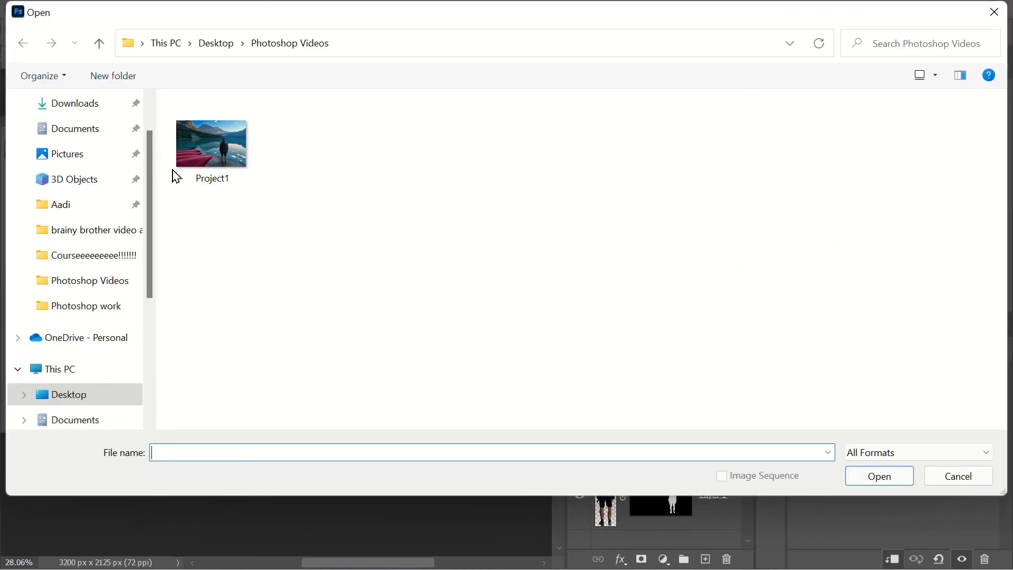
double_click(219, 180)
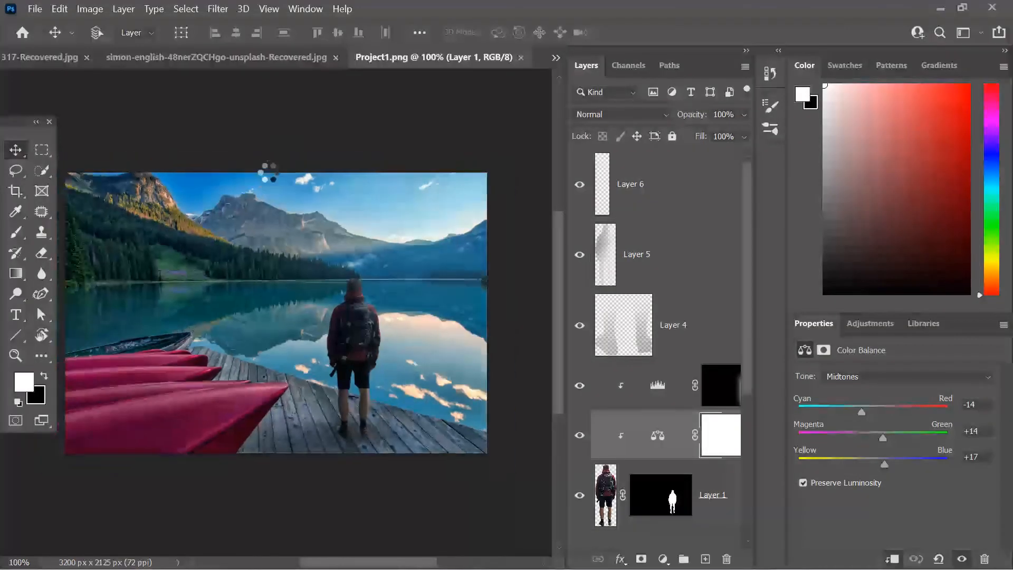
key("ctrl+0")
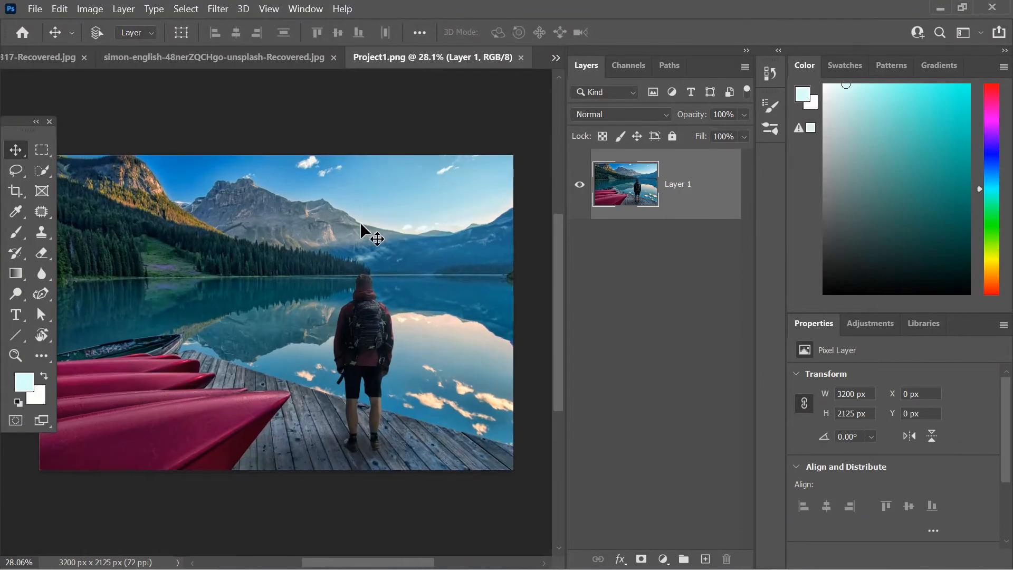
Step: Convert the flattened image's layer to a smart object and open the Camera Raw Filter on it
right_click(703, 214)
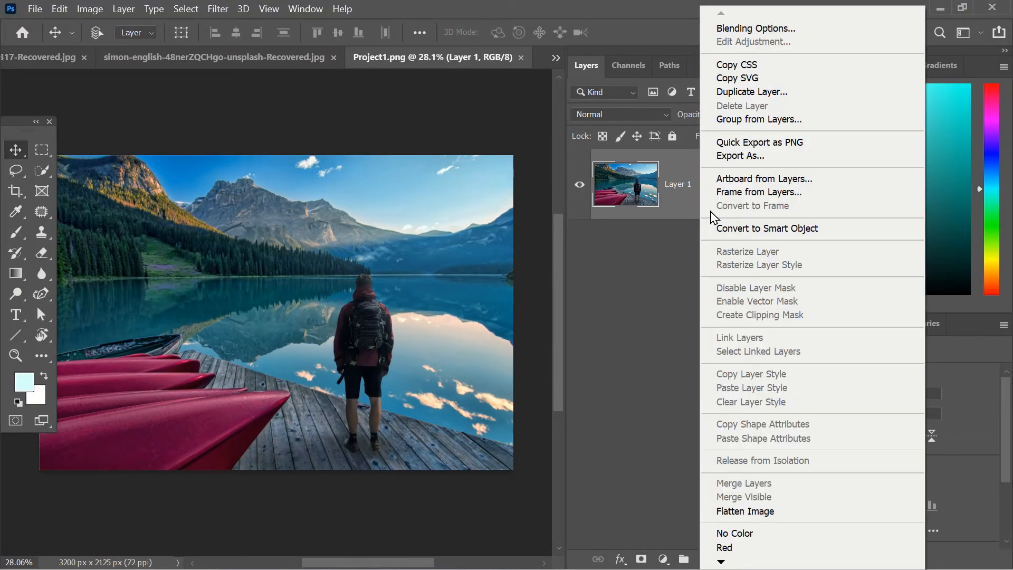
left_click(731, 231)
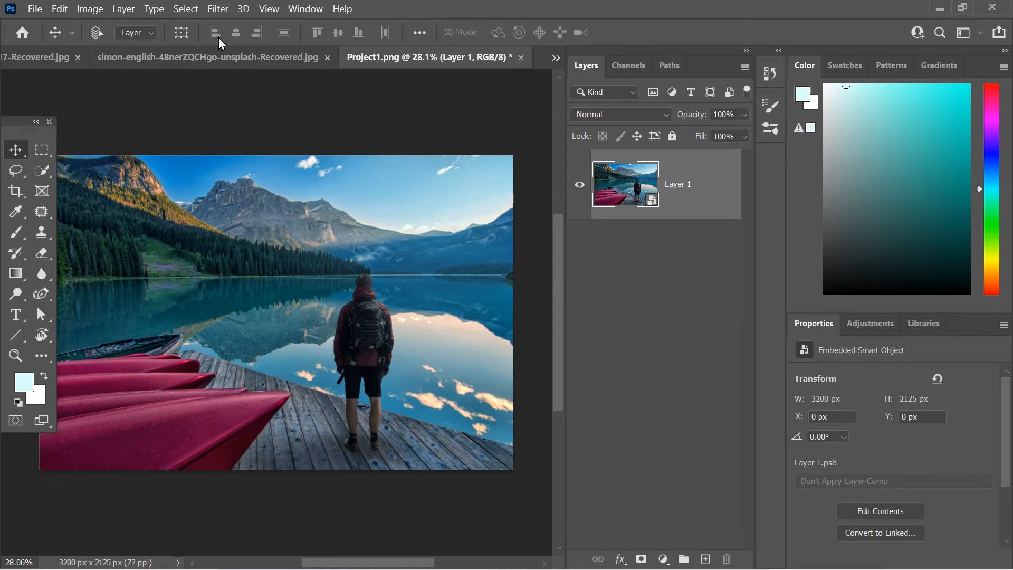
left_click(217, 10)
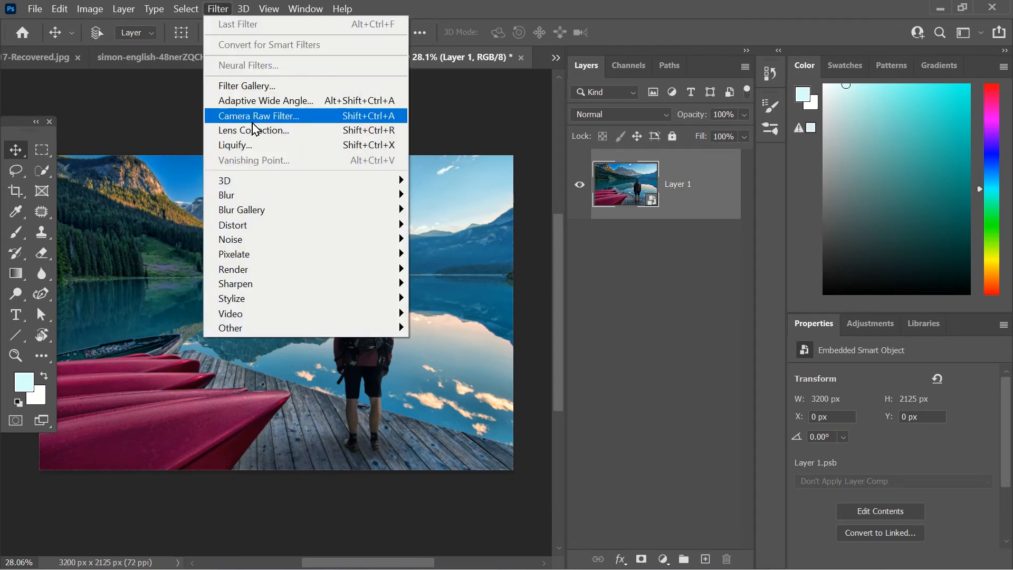
left_click(255, 121)
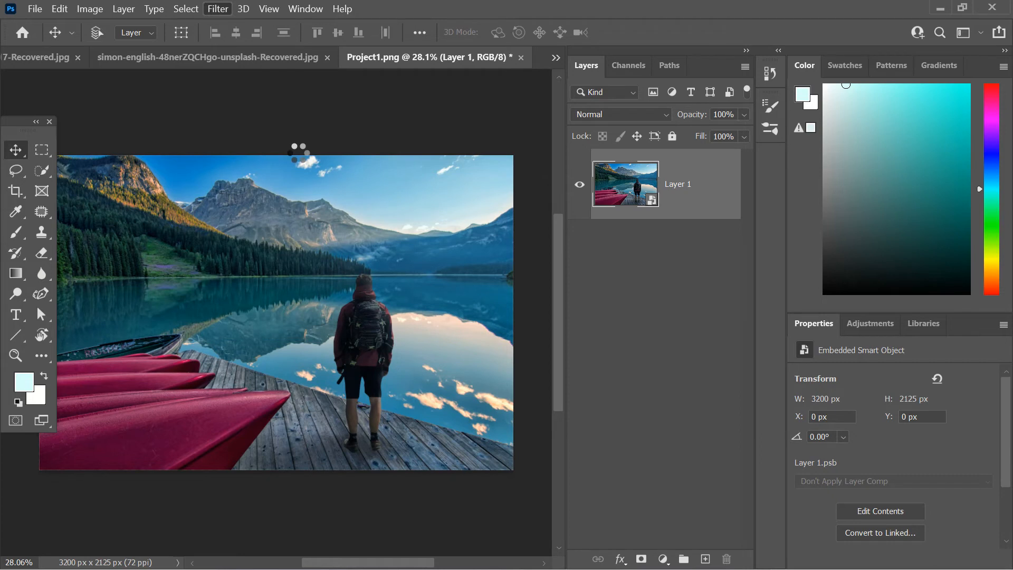
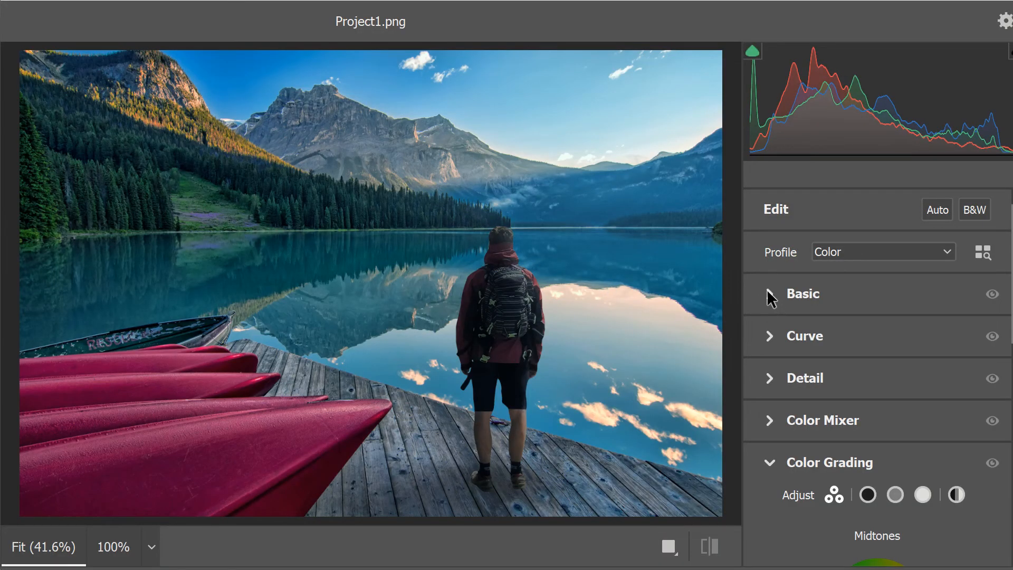
Step: Cool the image in the Basic settings with Temperature at -16 and shift the Tint slightly toward magenta
left_click(771, 296)
scroll(889, 325, "down", 4)
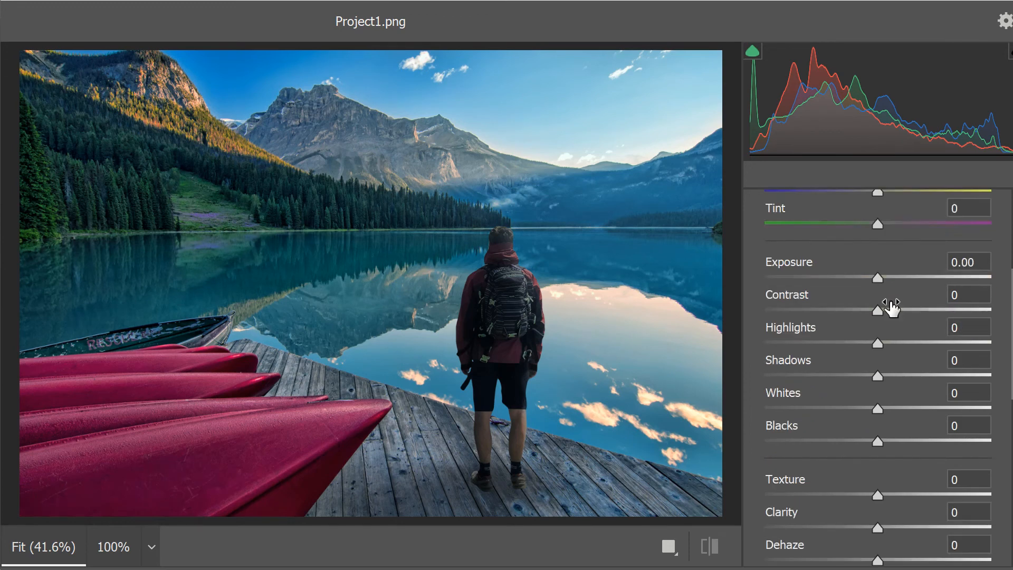
scroll(892, 309, "up", 1)
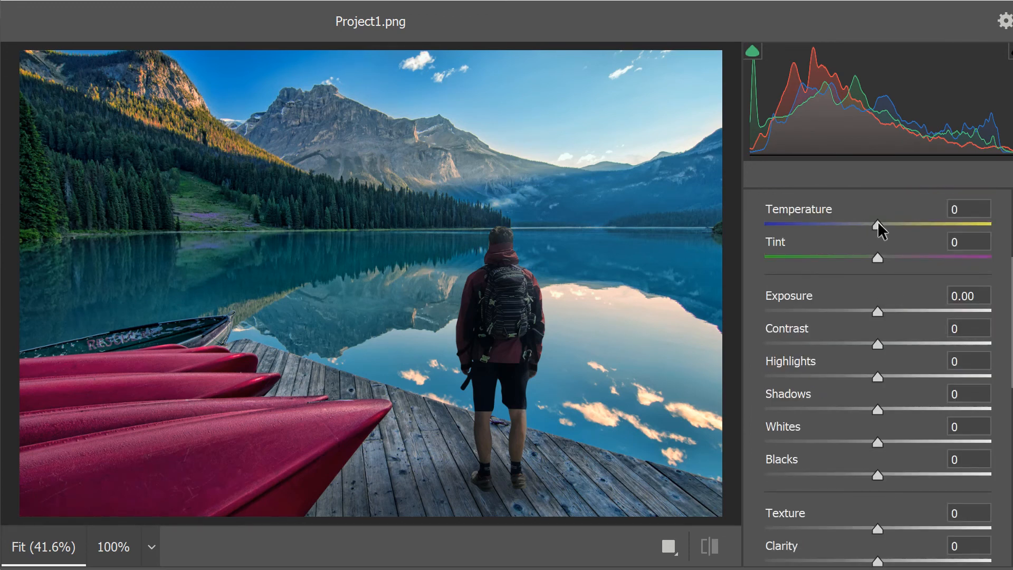
left_click_drag(874, 224, 866, 226)
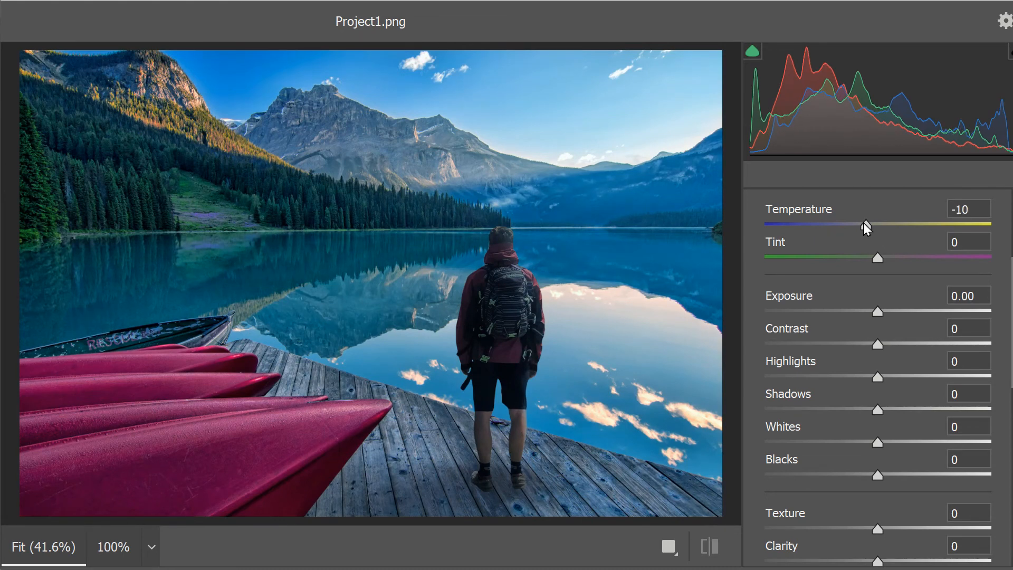
left_click_drag(864, 223, 860, 223)
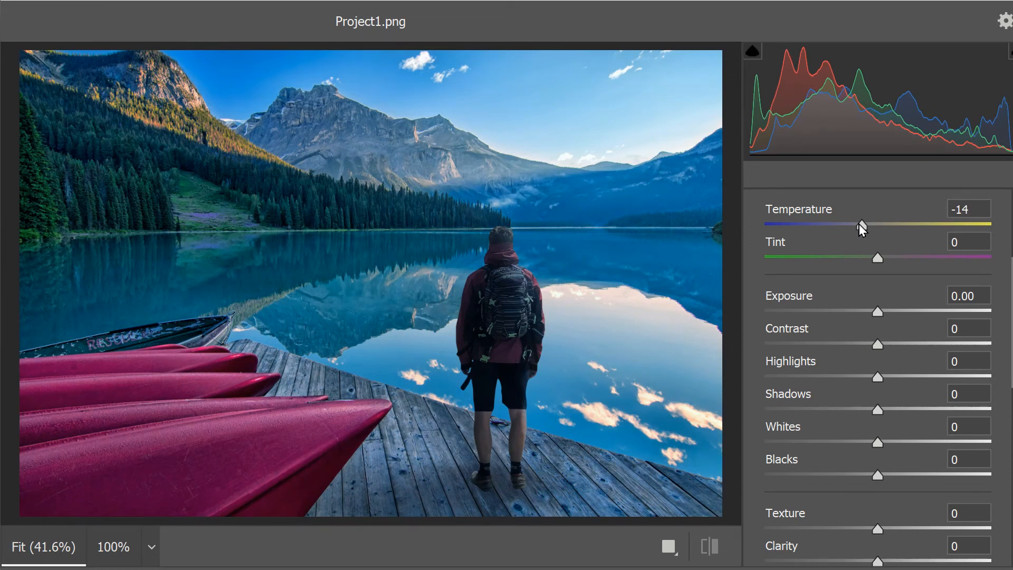
left_click_drag(860, 222, 857, 223)
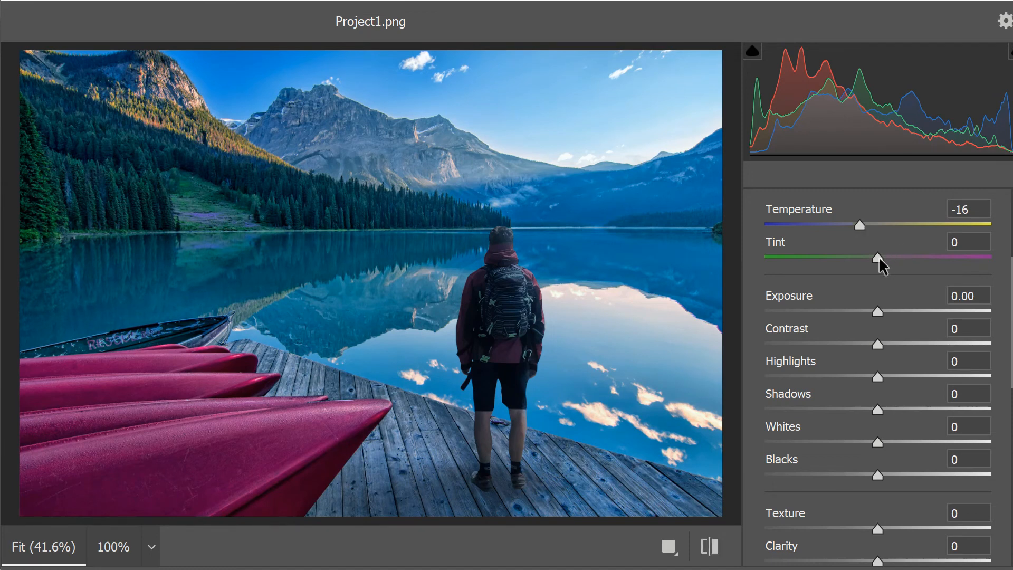
mouse_move(879, 257)
left_mouse_down()
mouse_move(854, 258)
mouse_move(892, 263)
left_mouse_up()
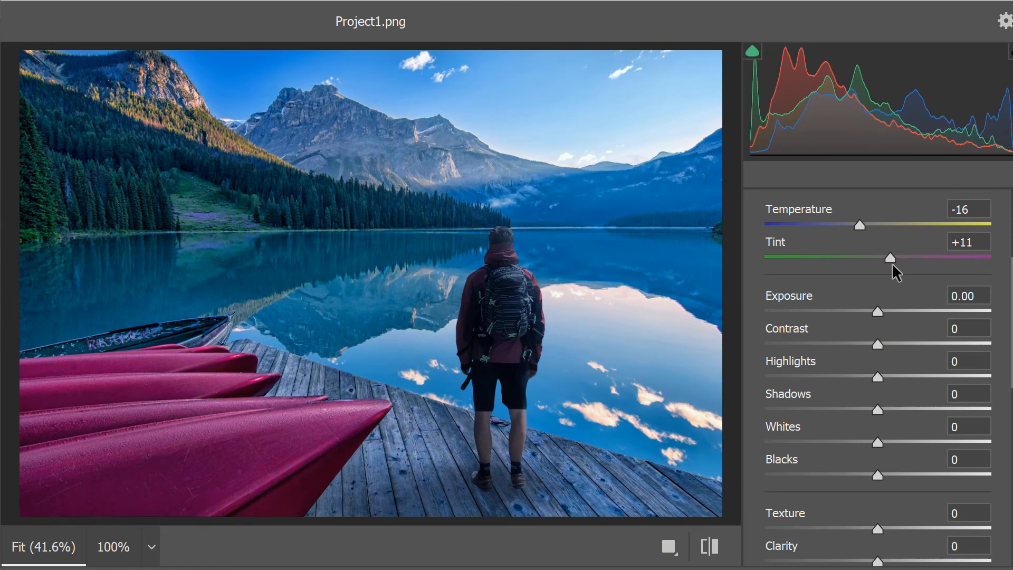
left_click_drag(892, 263, 890, 263)
Step: Set the Contrast to +5, the Highlights to +15 and the Shadows to -8
scroll(921, 288, "down", 2)
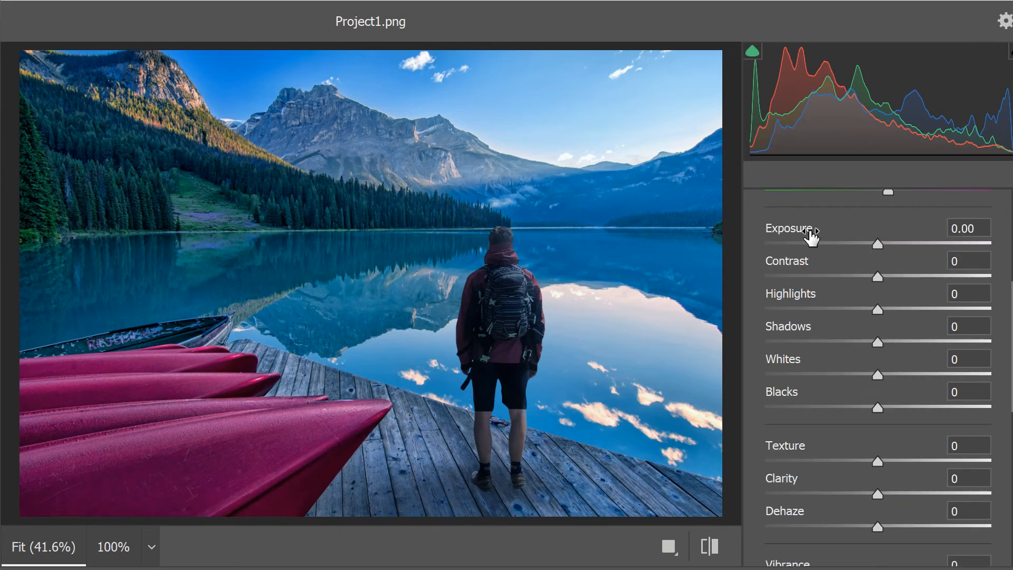
mouse_move(880, 276)
left_mouse_down()
mouse_move(914, 278)
mouse_move(883, 278)
left_mouse_up()
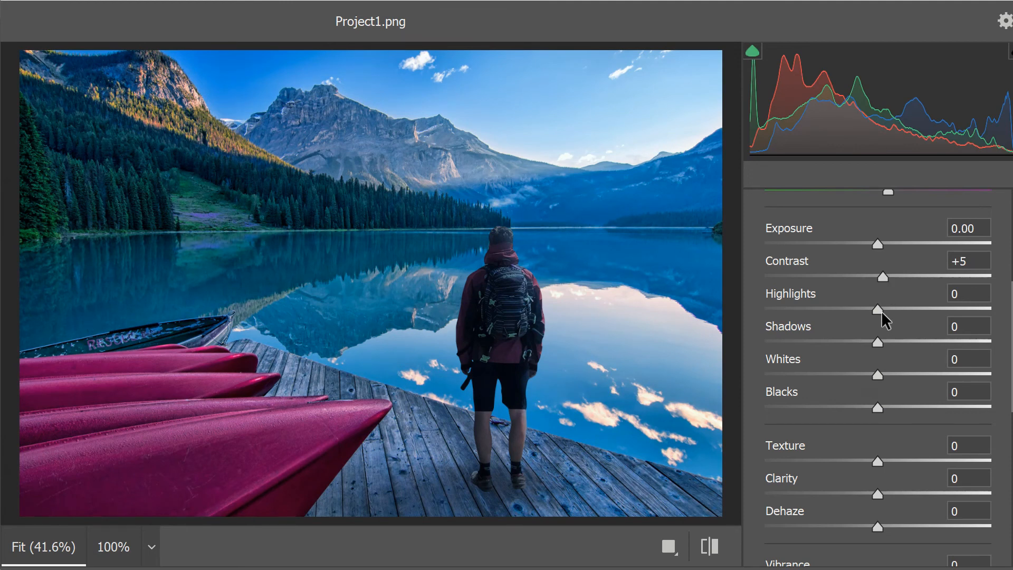
left_click_drag(874, 312, 895, 311)
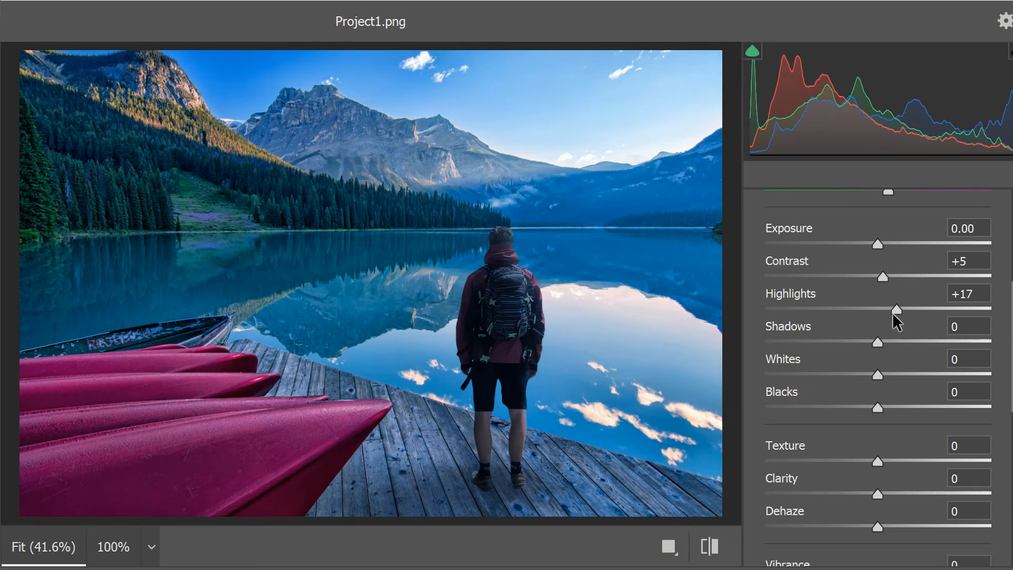
left_click_drag(894, 315, 867, 342)
Step: Raise the image's Vibrance to +5 in the Basic settings
scroll(900, 330, "down", 2)
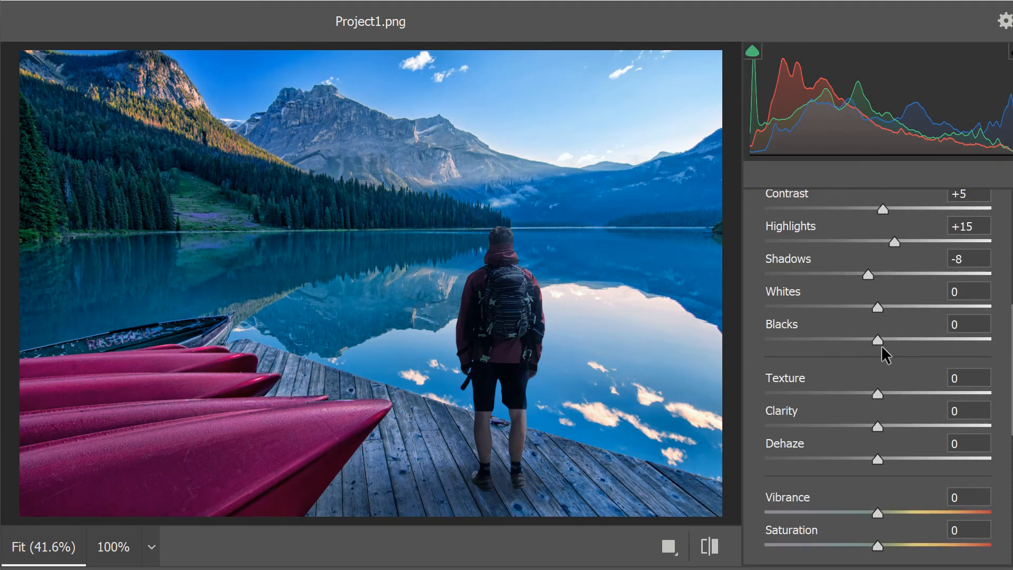
scroll(892, 380, "down", 2)
mouse_move(878, 445)
left_mouse_down()
mouse_move(896, 444)
mouse_move(882, 445)
left_mouse_up()
scroll(882, 378, "down", 3)
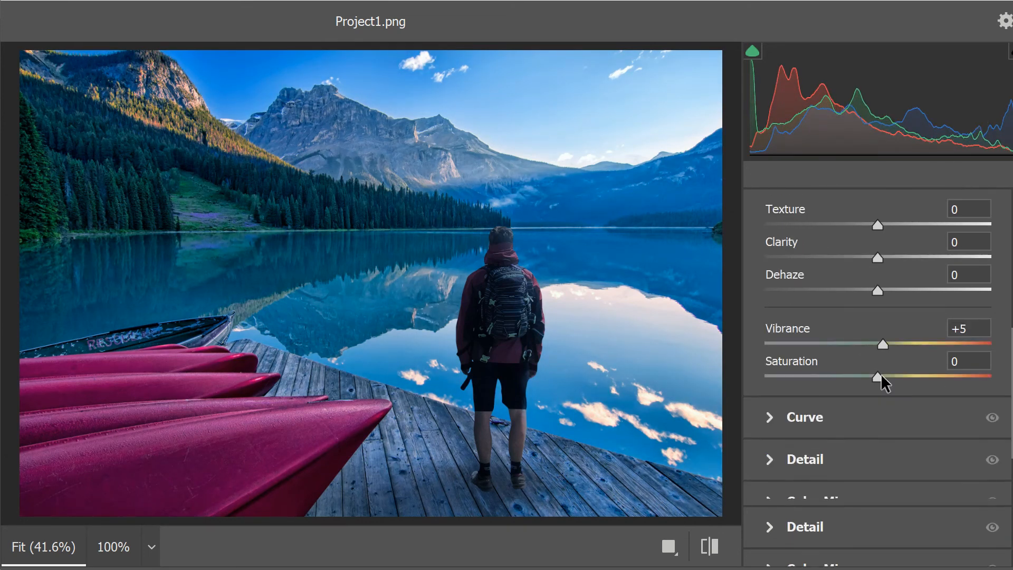
Step: Set the black point of the red channel curve to an input of 5
scroll(881, 374, "down", 4)
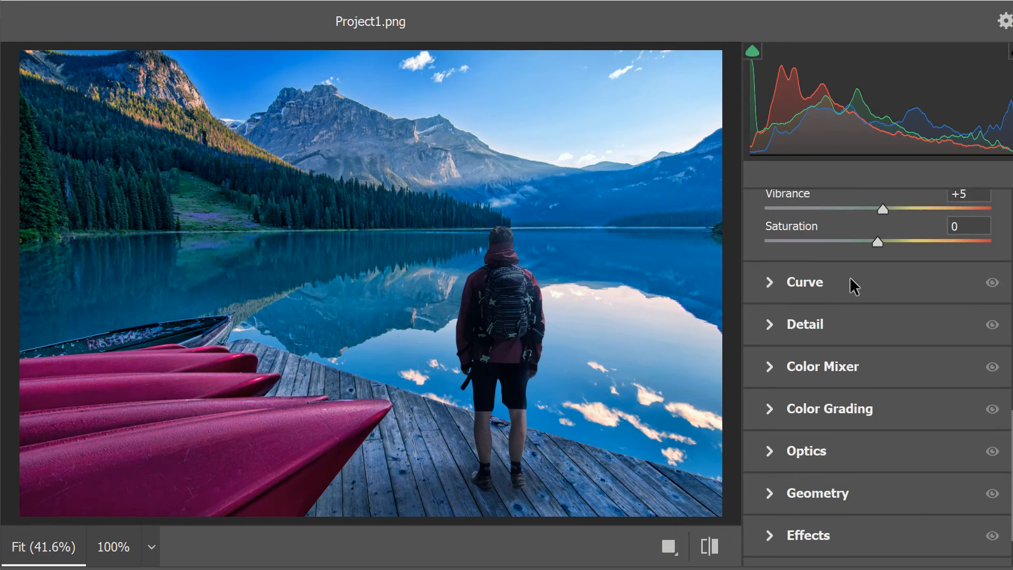
left_click(851, 278)
left_click(866, 243)
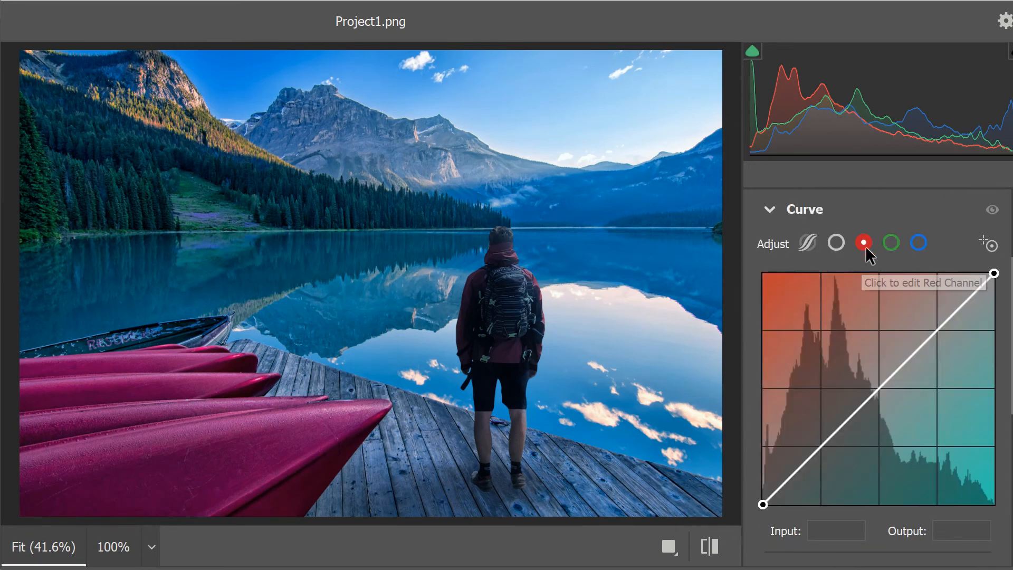
left_click(762, 505)
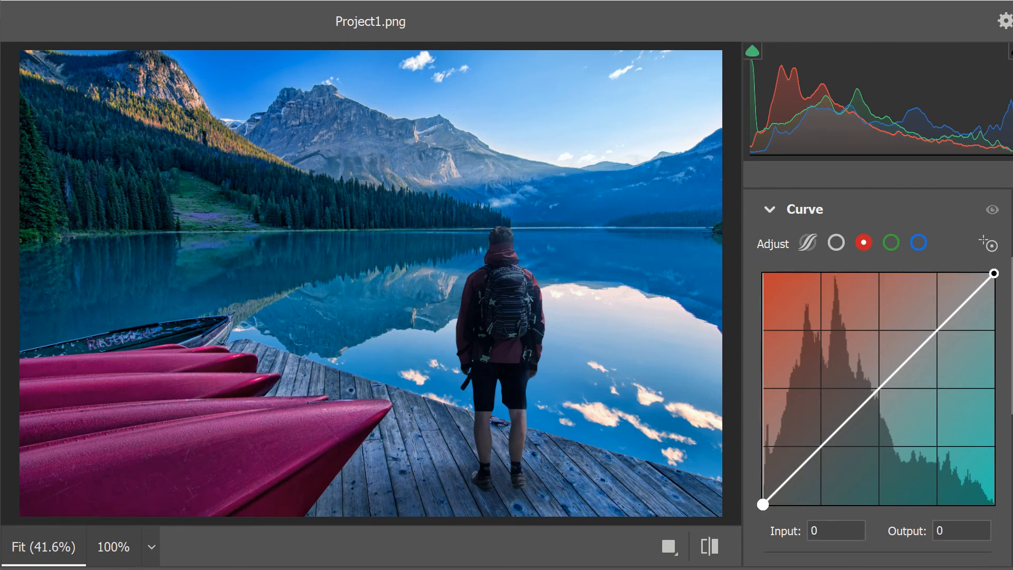
left_click_drag(762, 505, 739, 513)
left_click_drag(836, 530, 782, 520)
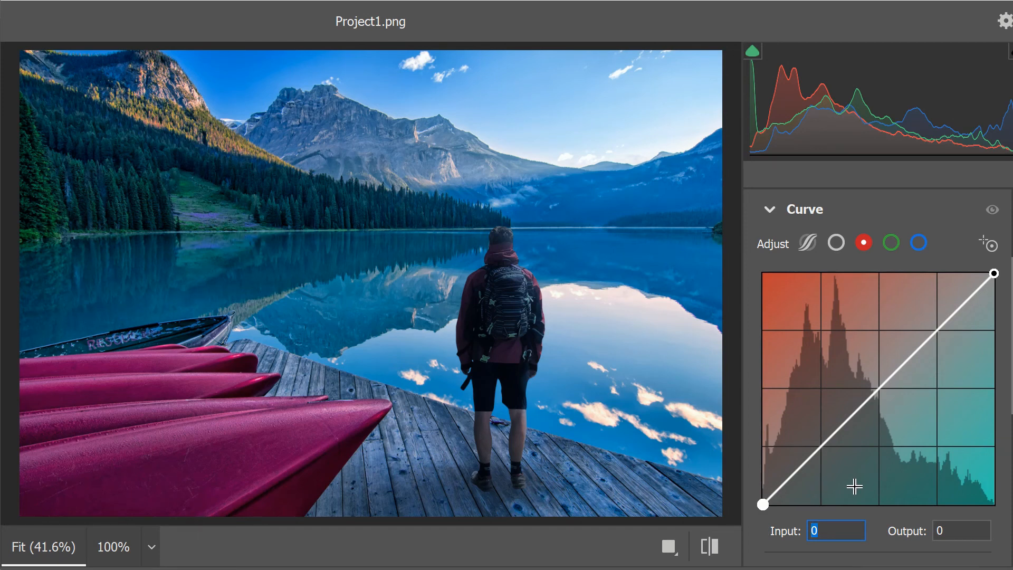
type("4")
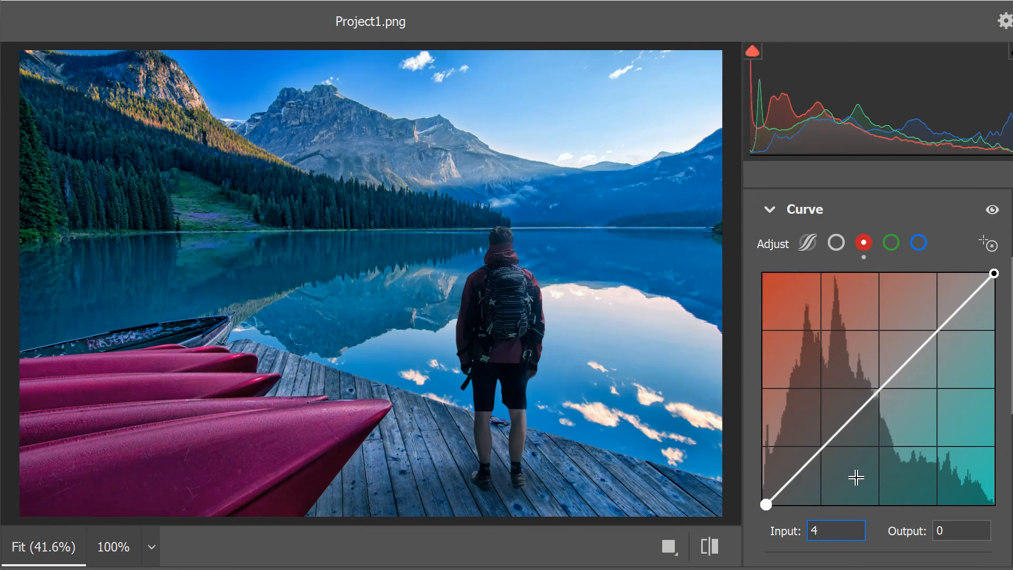
key("BackSpace")
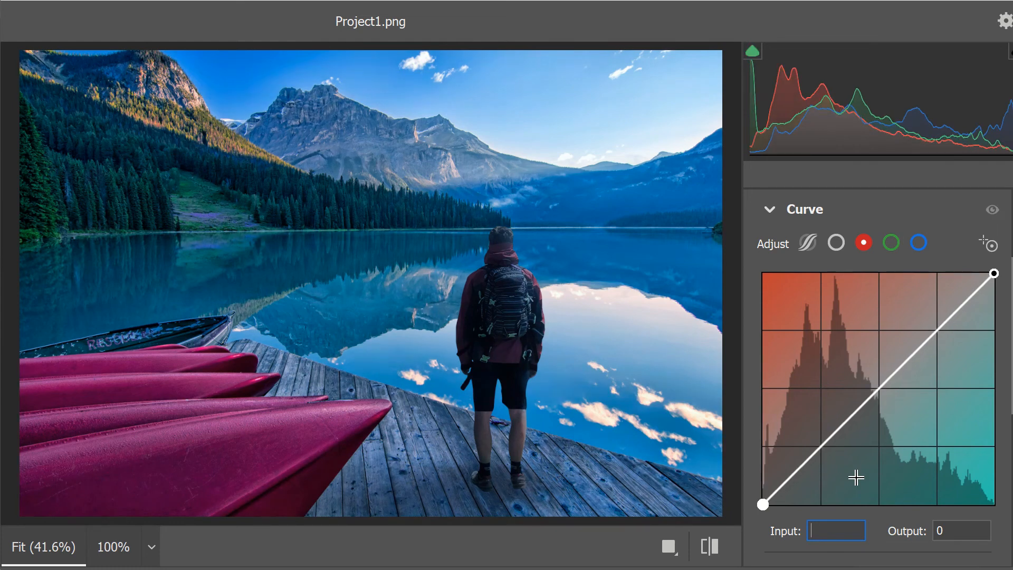
type("6")
key("BackSpace")
type("5")
Step: Set the black point of the green channel curve to an input of 5
left_click(899, 247)
left_click_drag(768, 504, 739, 507)
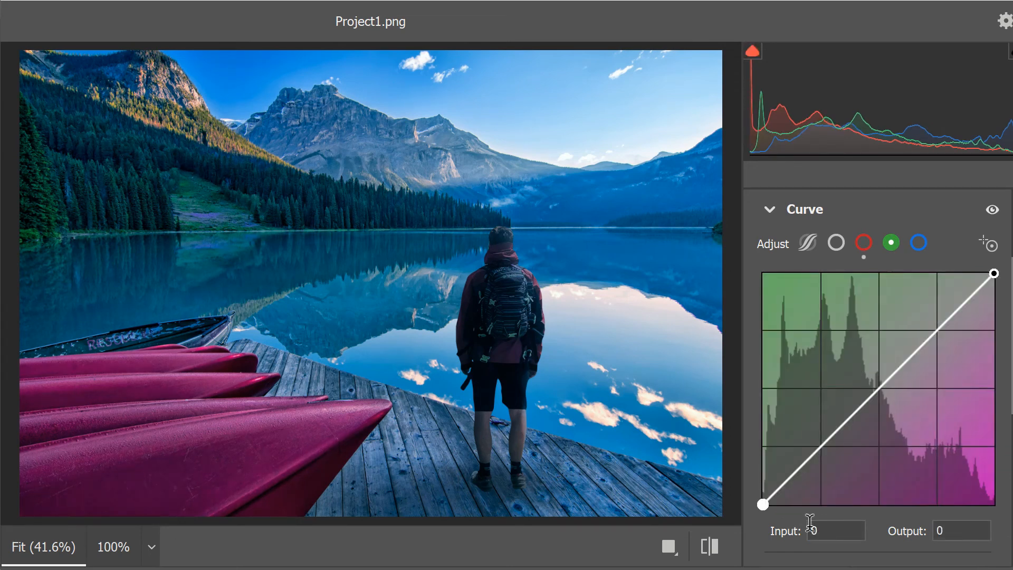
left_click(820, 530)
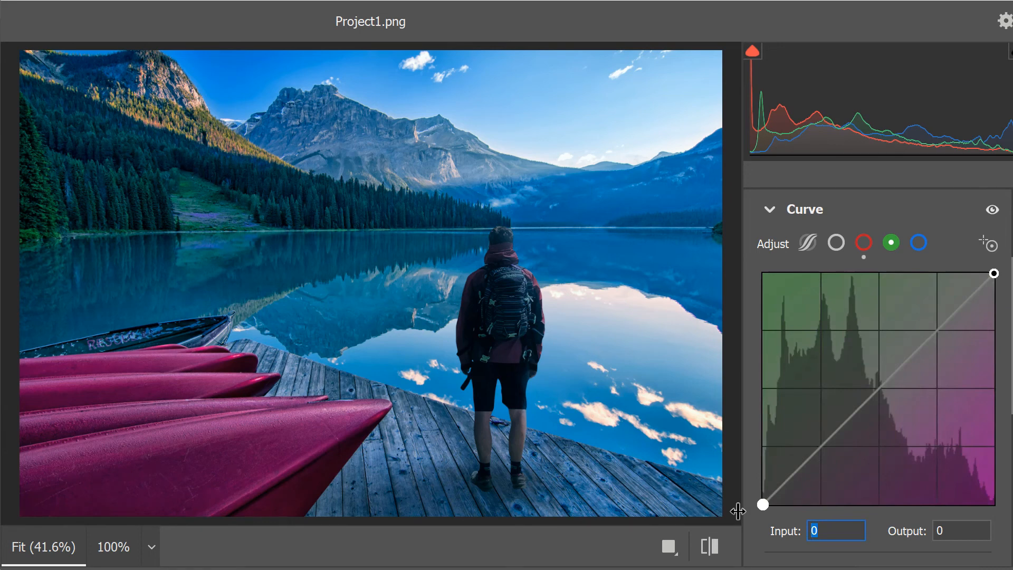
type("5")
key("Tab")
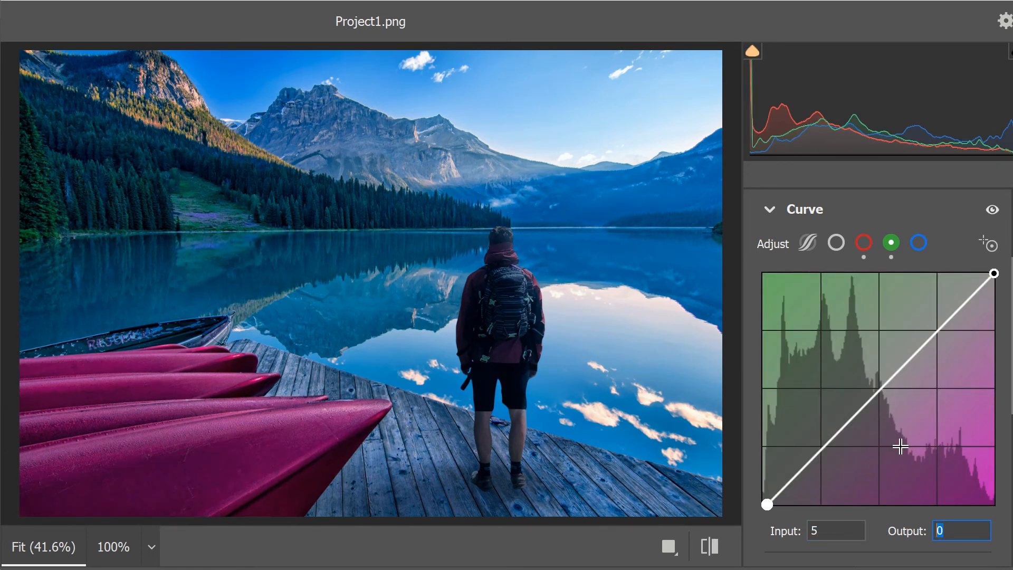
Step: Set the black point output to 5 on the green curve, and the blue curve's black point to input 0, output 5
type("5")
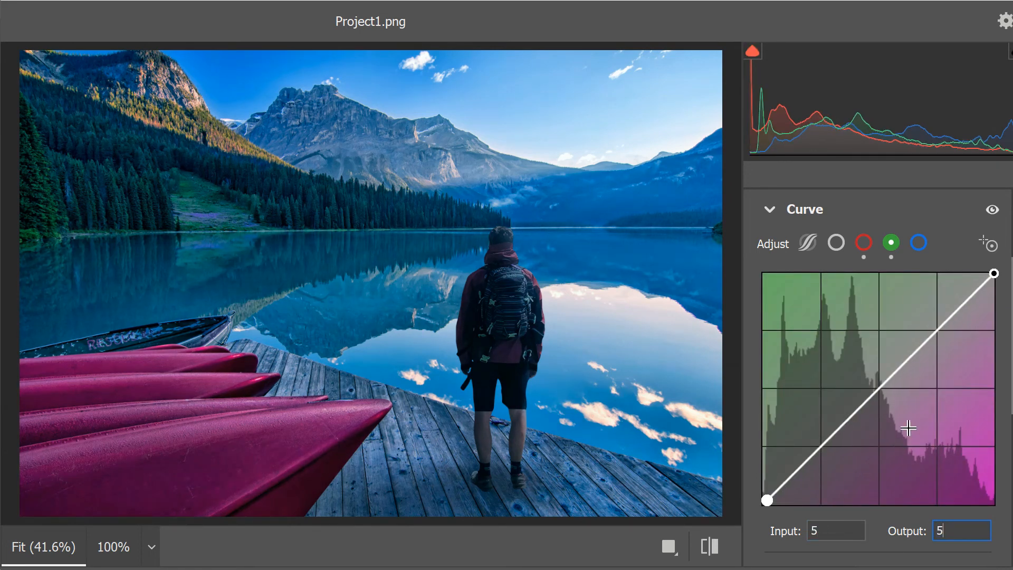
left_click(918, 242)
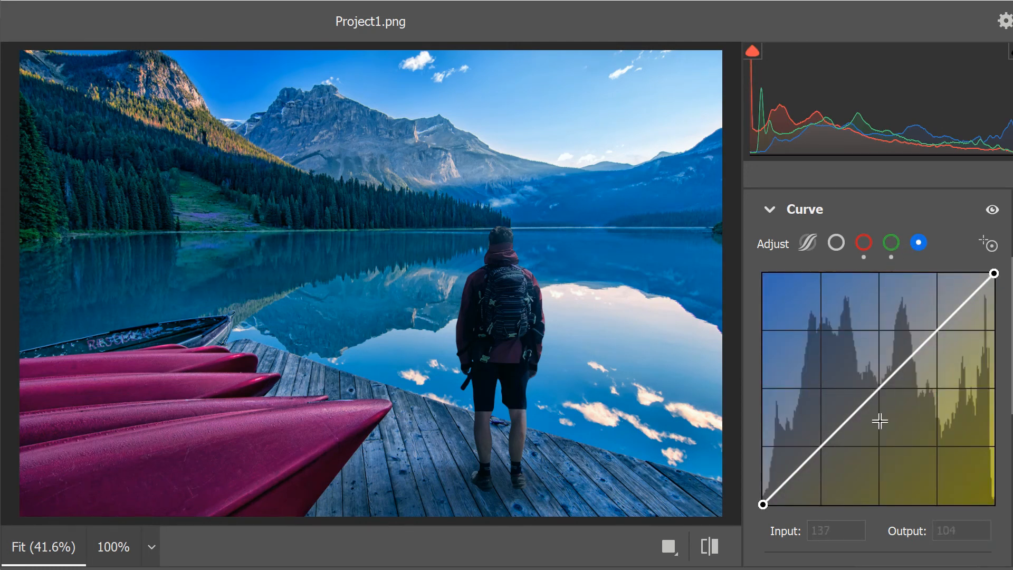
left_click(763, 505)
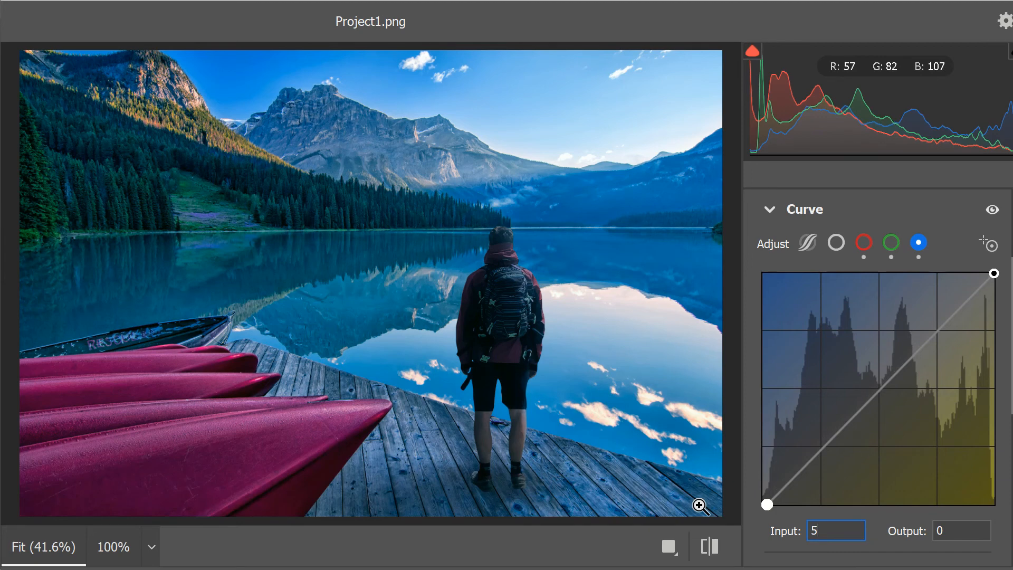
key("BackSpace")
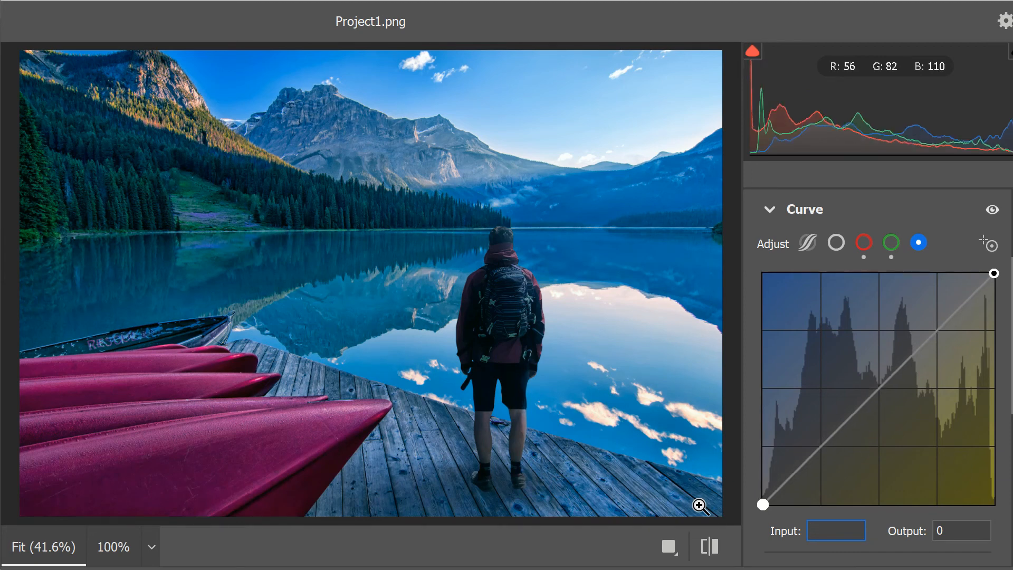
left_click(980, 530)
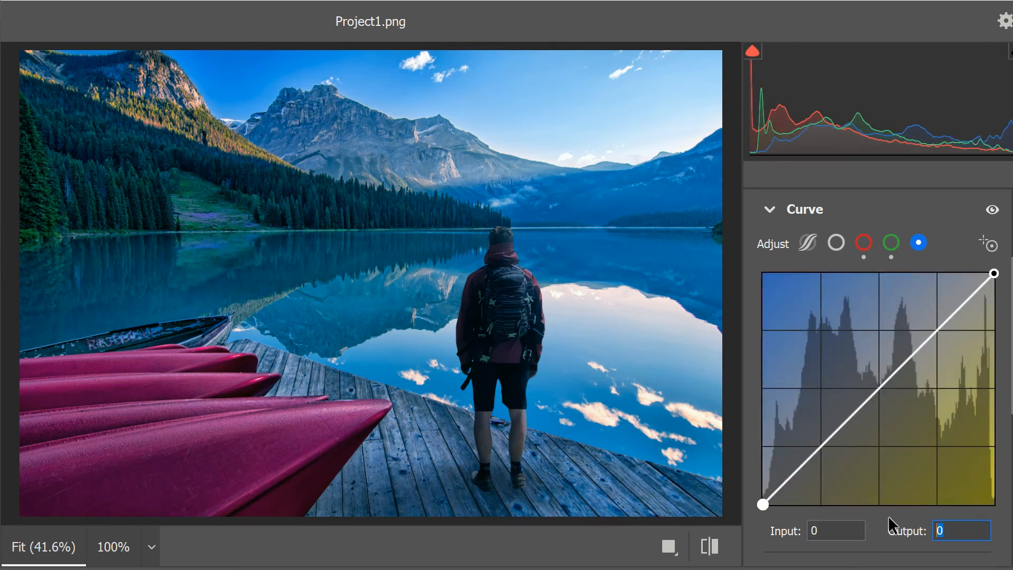
type("5")
Step: Tint the midtones in Color Grading with hue 325 and saturation 15
scroll(961, 414, "down", 5)
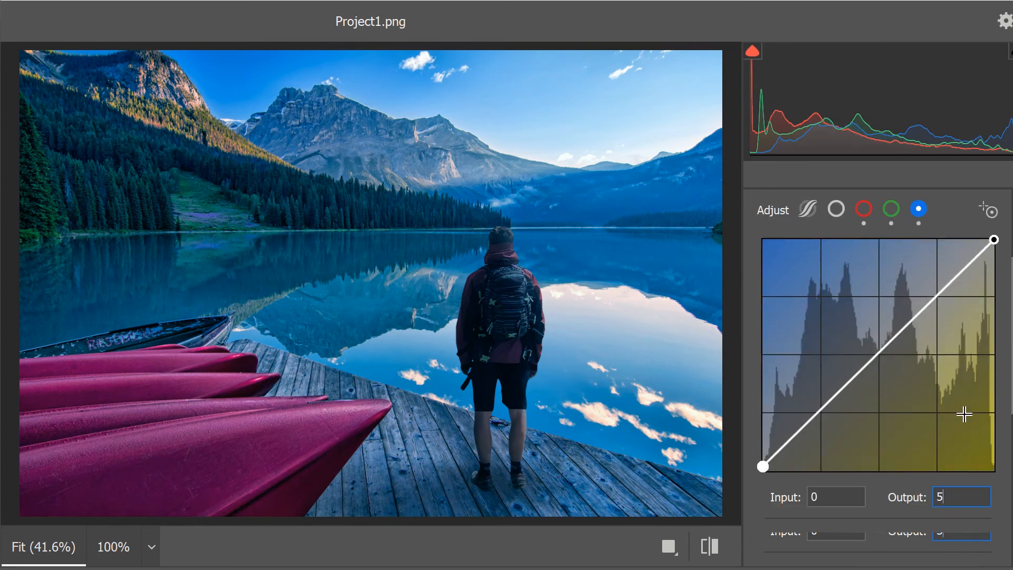
scroll(935, 404, "down", 1)
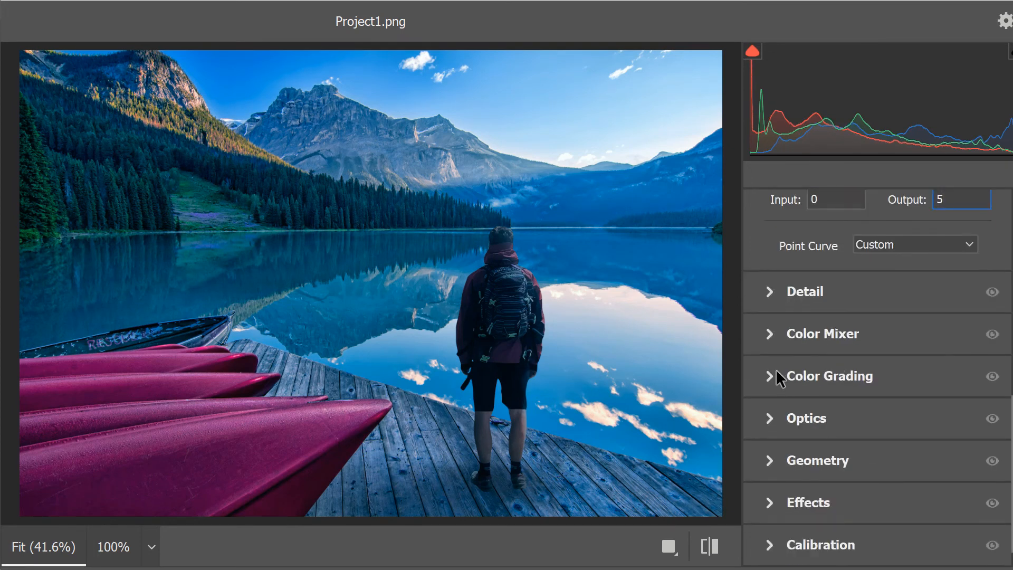
left_click(855, 375)
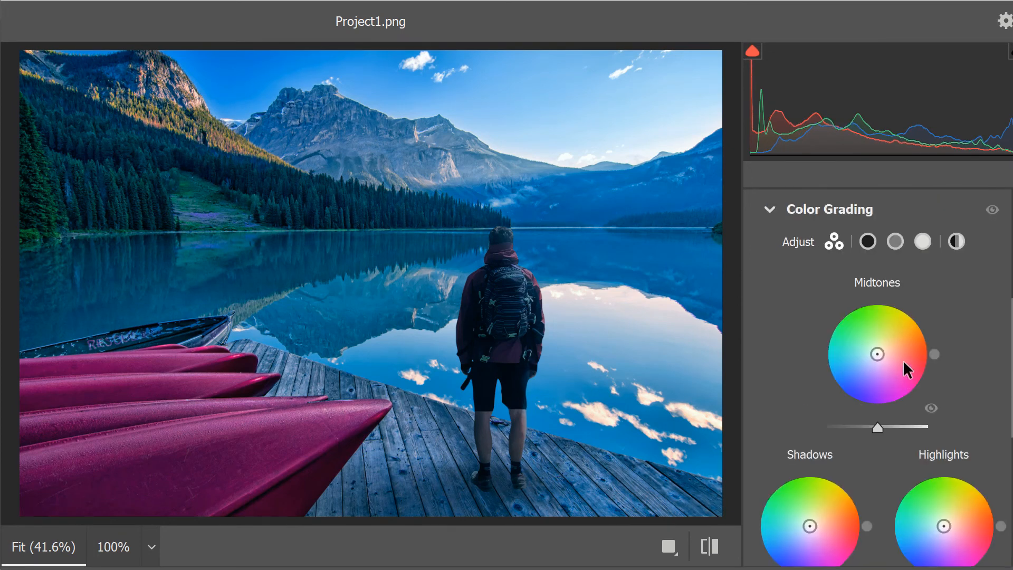
scroll(903, 360, "down", 1)
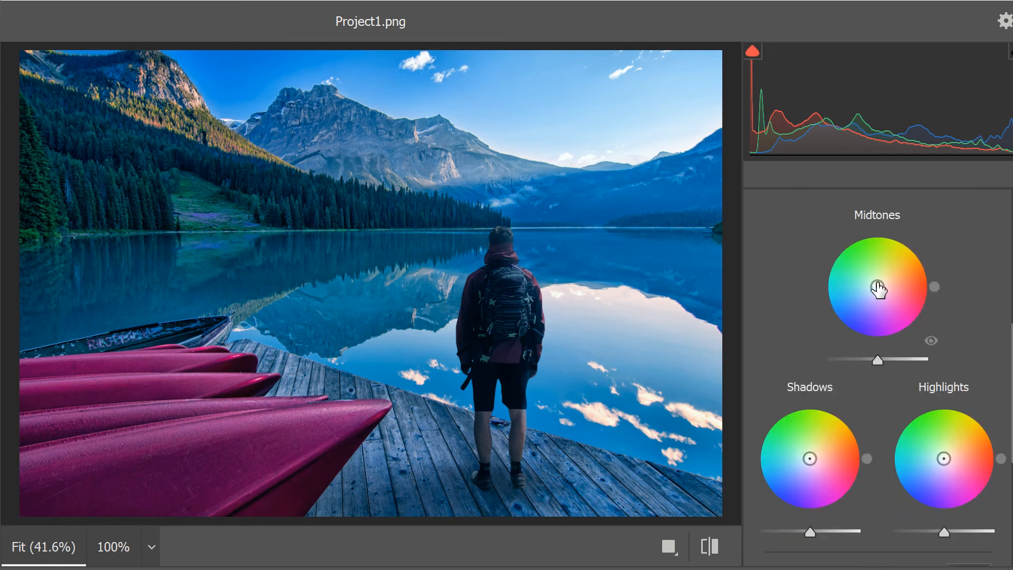
mouse_move(878, 289)
left_mouse_down()
mouse_move(855, 267)
mouse_move(859, 285)
mouse_move(880, 277)
mouse_move(894, 297)
mouse_move(883, 291)
left_mouse_up()
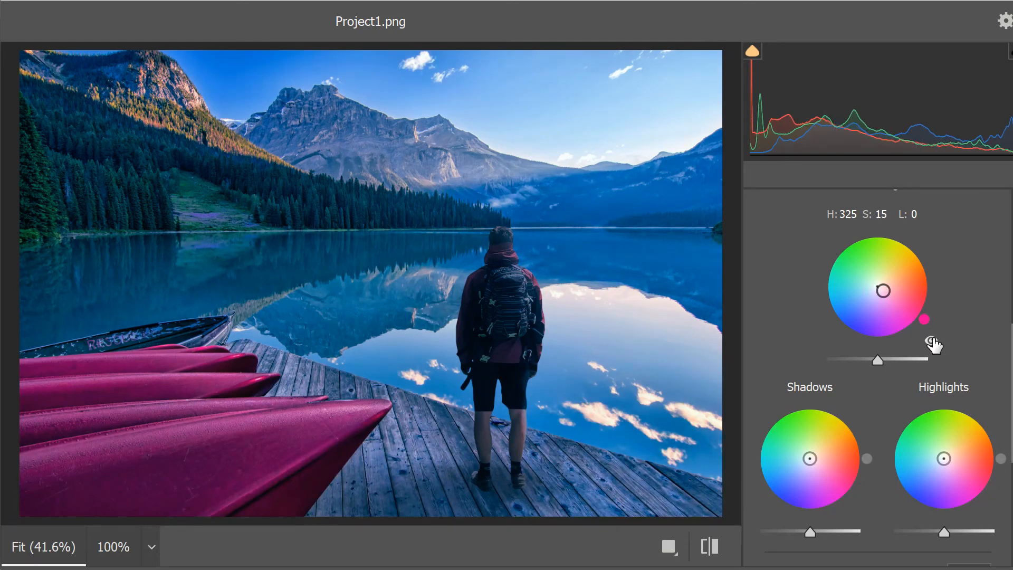
Step: Grade the shadows to hue 255, saturation 13, luminance -7 and the highlights to hue 167, saturation 19, luminance 35
left_click_drag(809, 459, 808, 464)
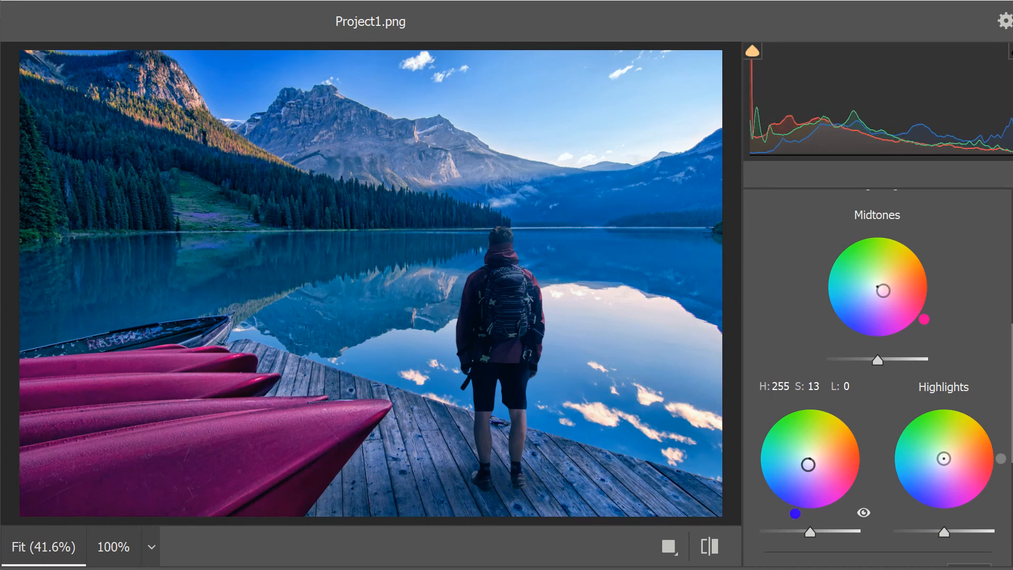
mouse_move(810, 531)
left_mouse_down()
mouse_move(791, 531)
mouse_move(803, 537)
left_mouse_up()
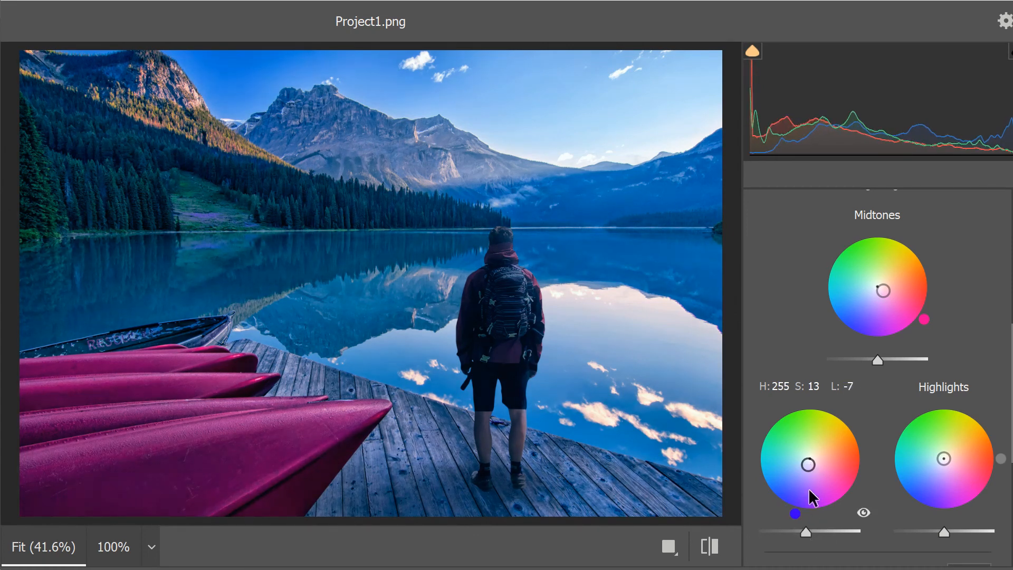
left_click_drag(947, 464, 936, 457)
left_click_drag(944, 532, 958, 527)
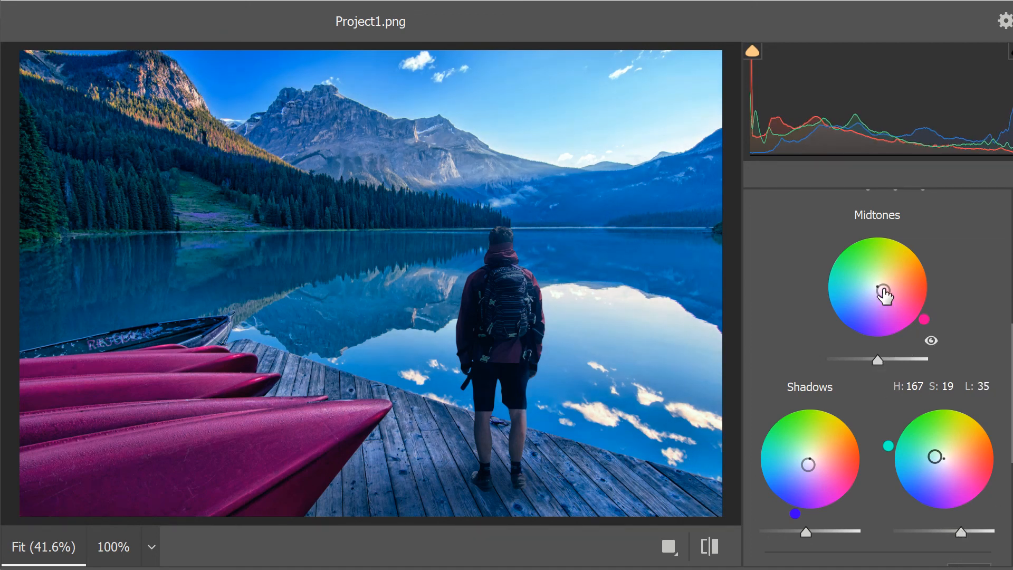
Step: Set the midtones' saturation to 13 and apply the Camera Raw grade, leaving the smart filters shown
mouse_move(884, 291)
left_mouse_down()
mouse_move(894, 296)
mouse_move(882, 291)
left_mouse_up()
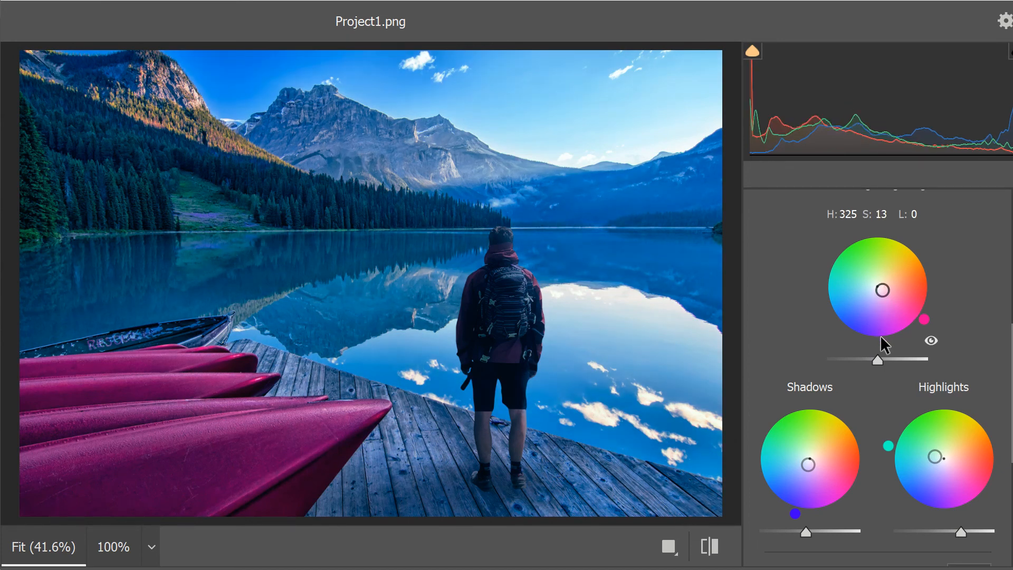
key("Return")
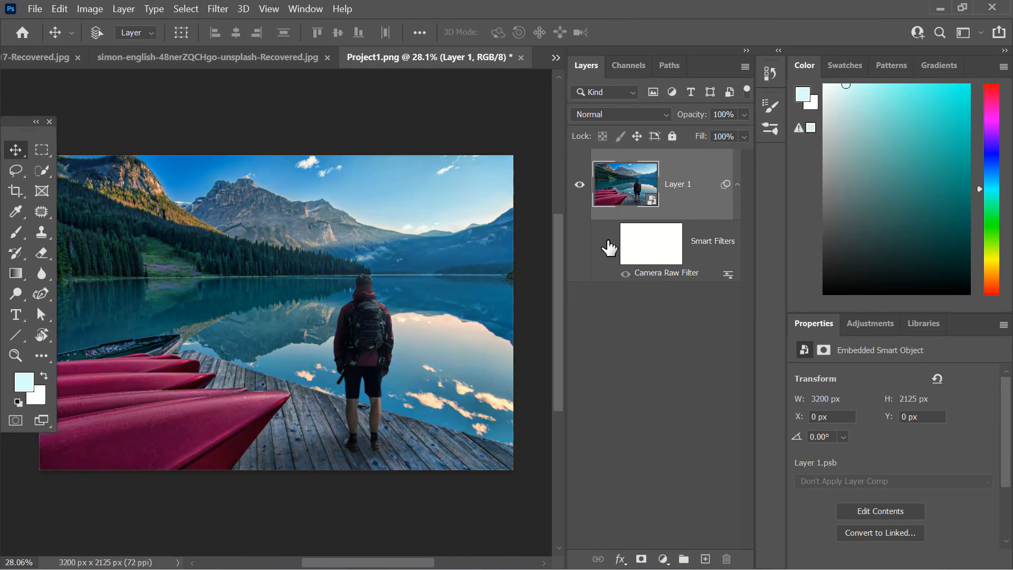
left_click(610, 244)
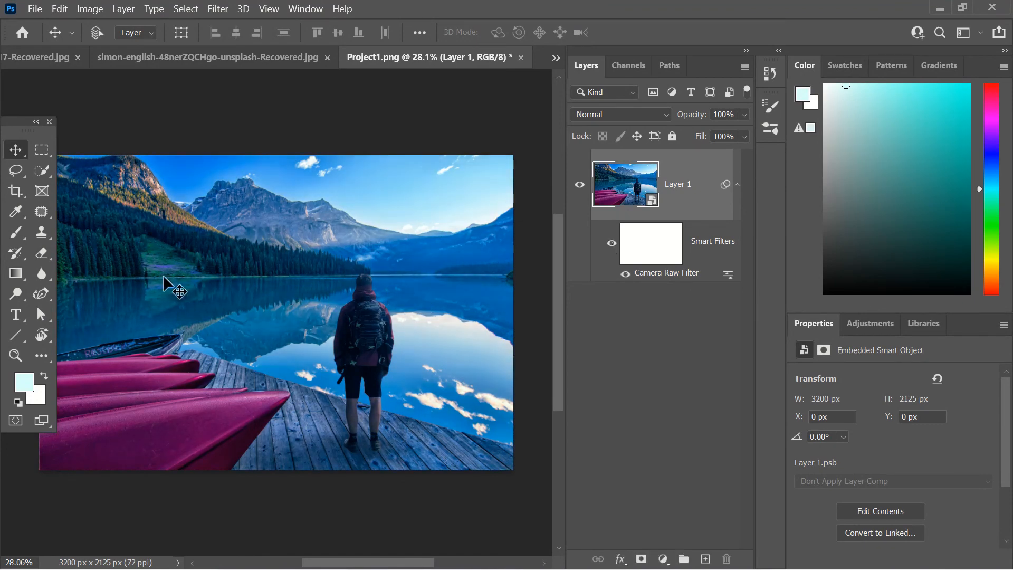
Step: Select the right half of the image with a rectangular marquee and target the smart filter mask with the default-colour Brush
left_click(42, 149)
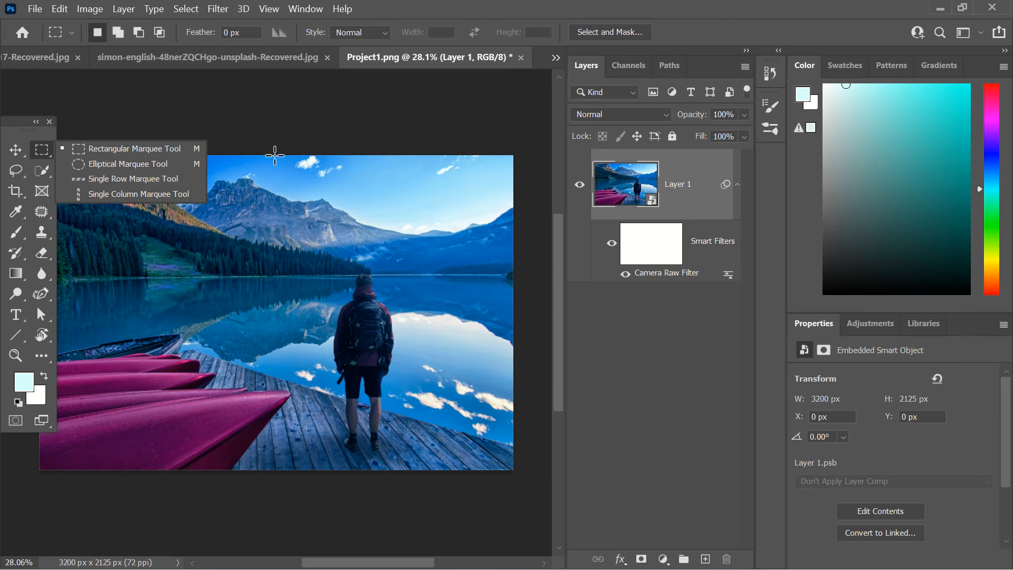
mouse_move(274, 155)
left_mouse_down()
mouse_move(373, 386)
mouse_move(439, 458)
mouse_move(515, 470)
left_mouse_up()
left_click(27, 238)
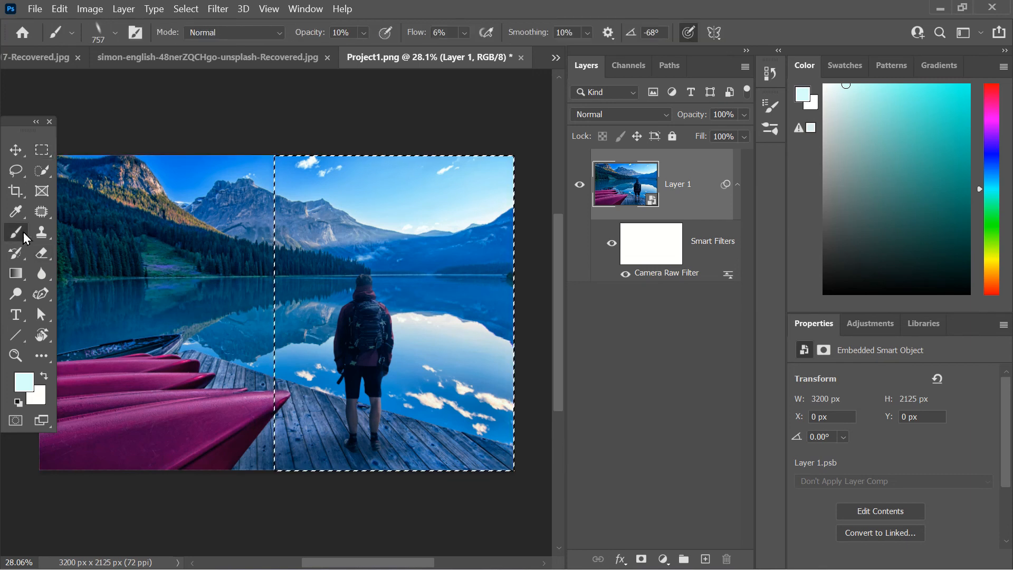
key("d")
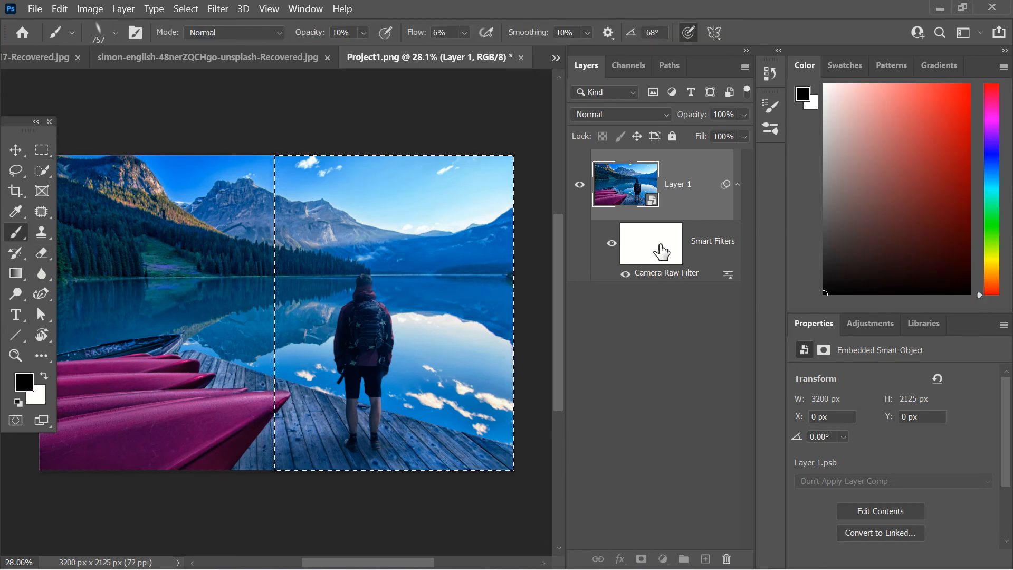
left_click(661, 244)
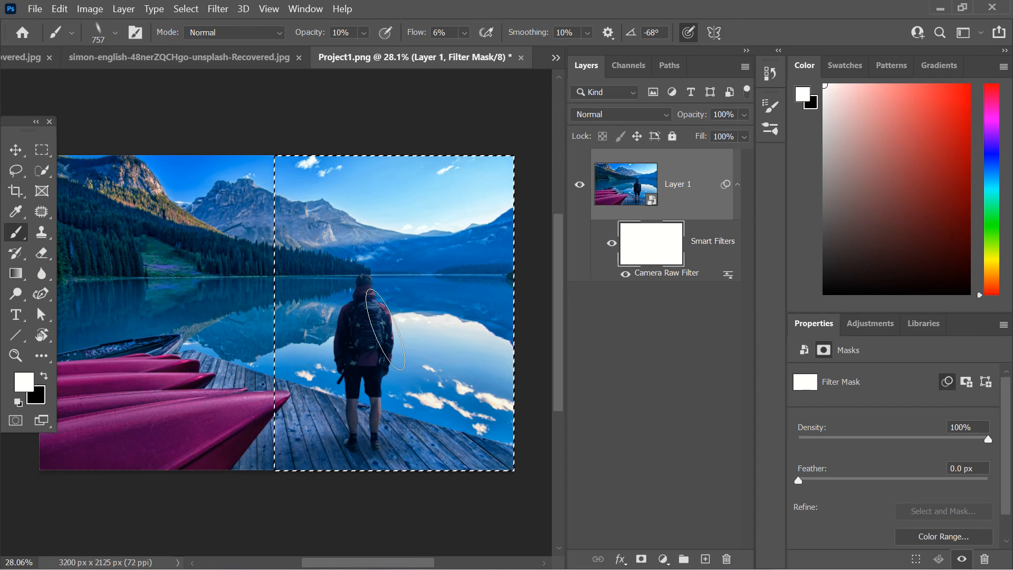
Step: Set up a Soft Round brush at 1400 px with 100% opacity and 100% flow
left_click(117, 34)
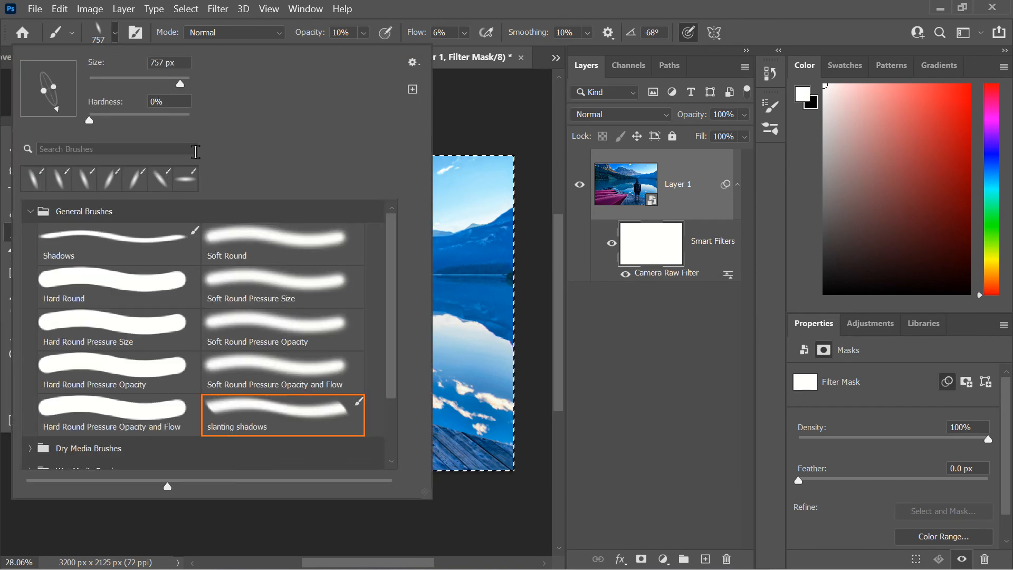
left_click(219, 232)
left_click(506, 109)
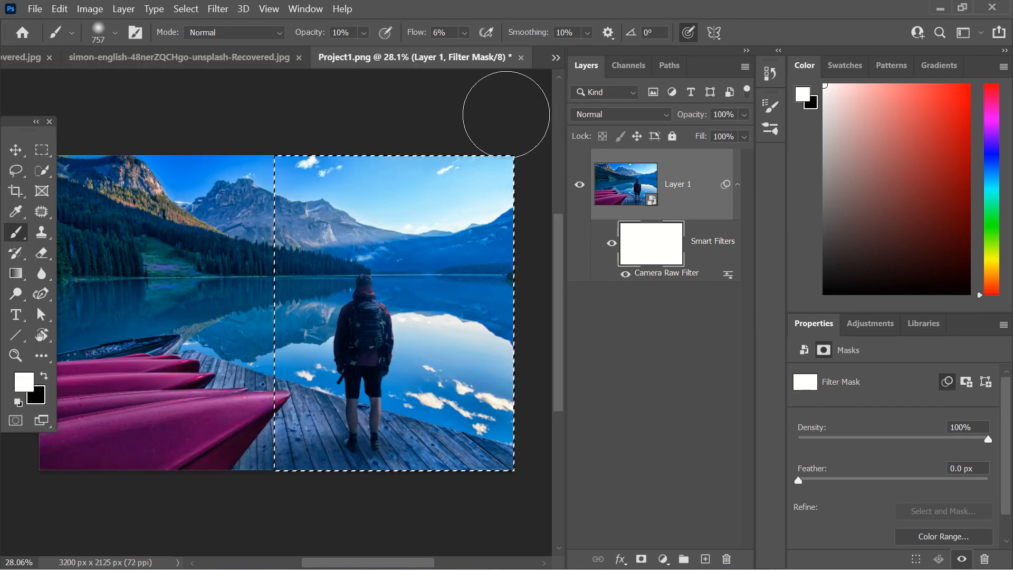
key("bracketright")
key("bracketright")
key("bracketright")
key("bracketright")
key("bracketright")
key("bracketright")
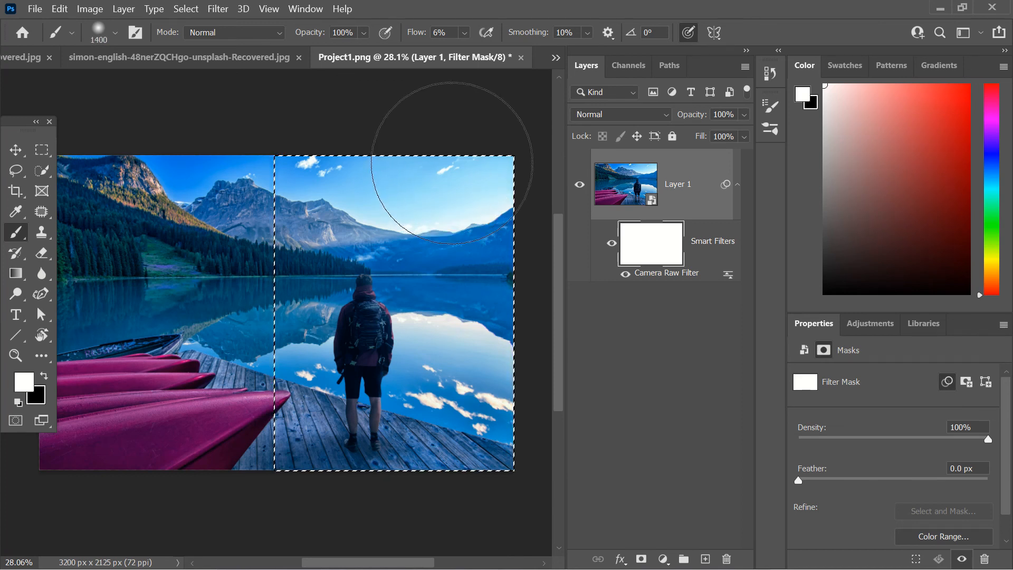
left_click(465, 33)
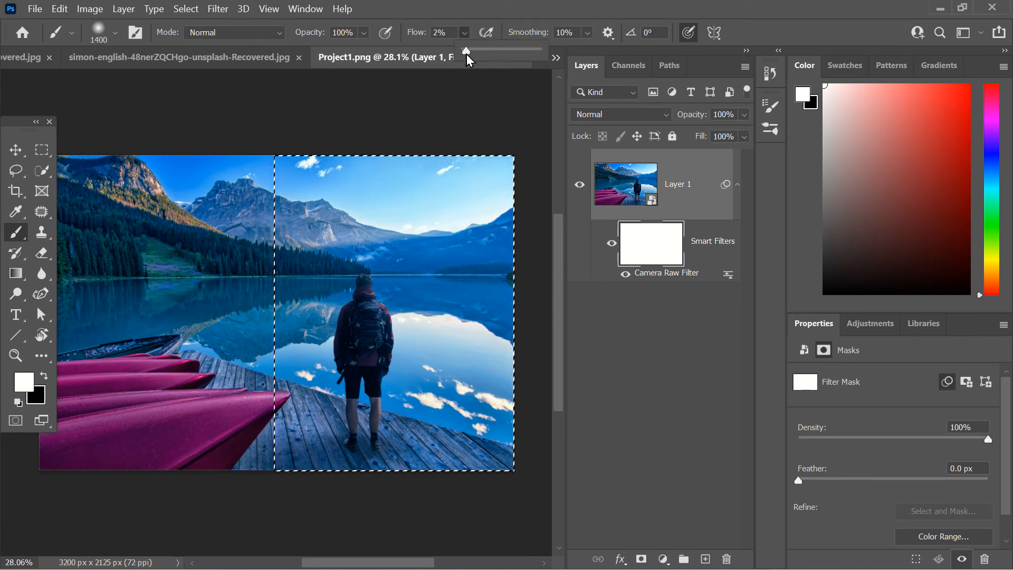
left_click_drag(467, 55, 566, 62)
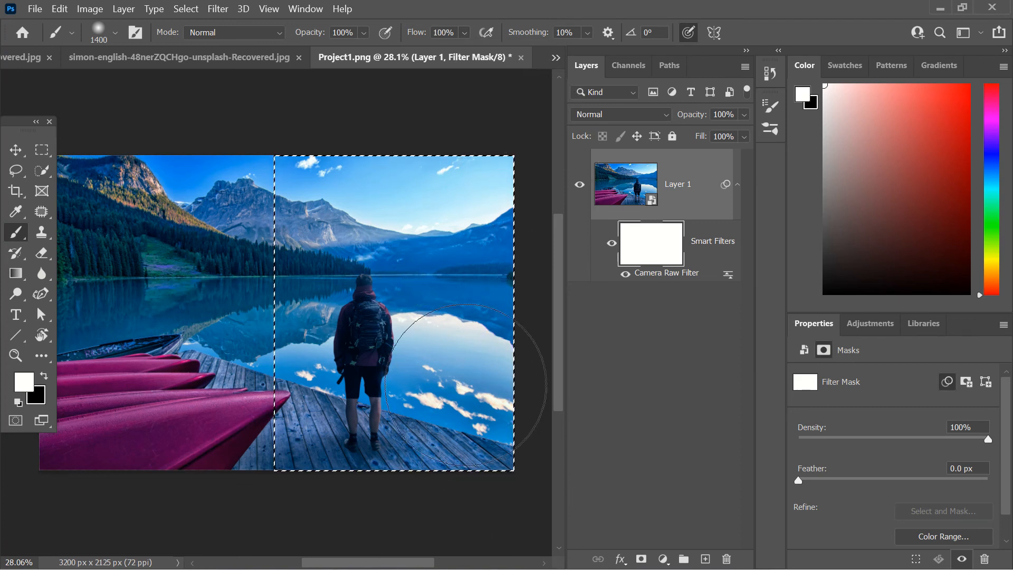
Step: Paint black over the selected right half of the filter mask to hide the grade there, and deselect
key("x")
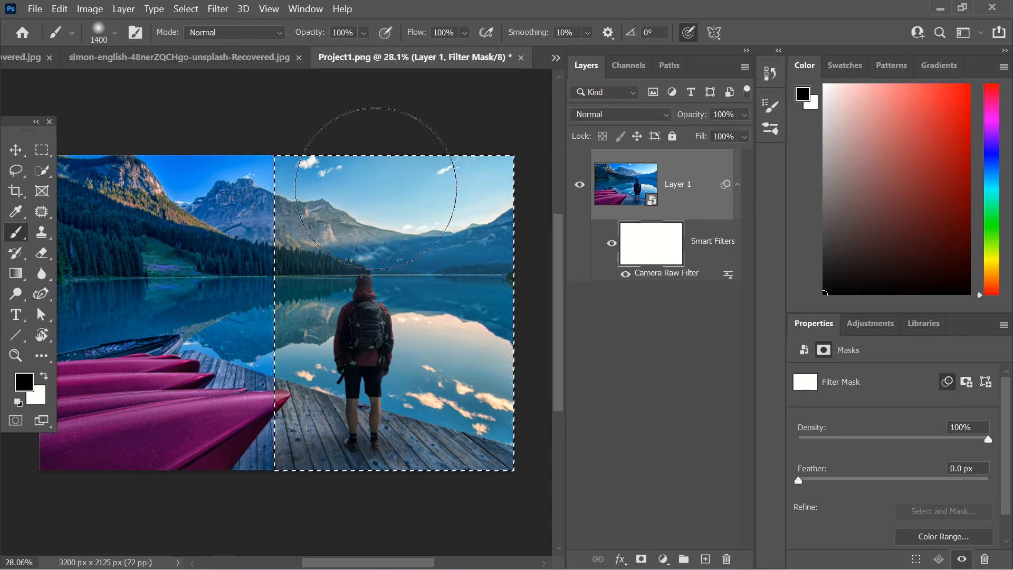
mouse_move(376, 189)
left_mouse_down()
mouse_move(514, 280)
mouse_move(501, 461)
mouse_move(491, 456)
left_mouse_up()
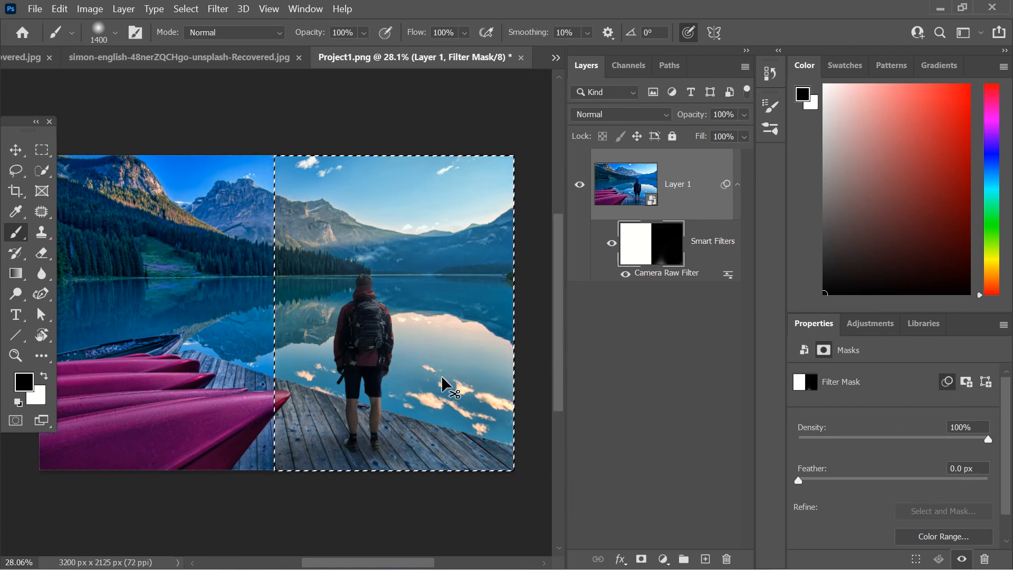
key("ctrl+d")
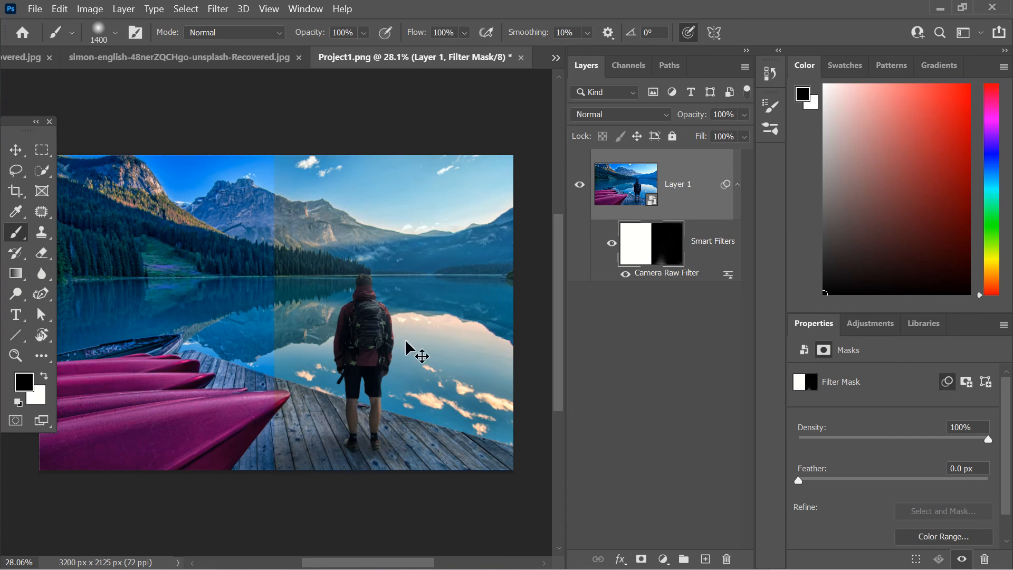
Step: Restore the filter mask to solid white by reversing the black painting, and clear the selection
key("ctrl+shift+d")
key("ctrl+BackSpace")
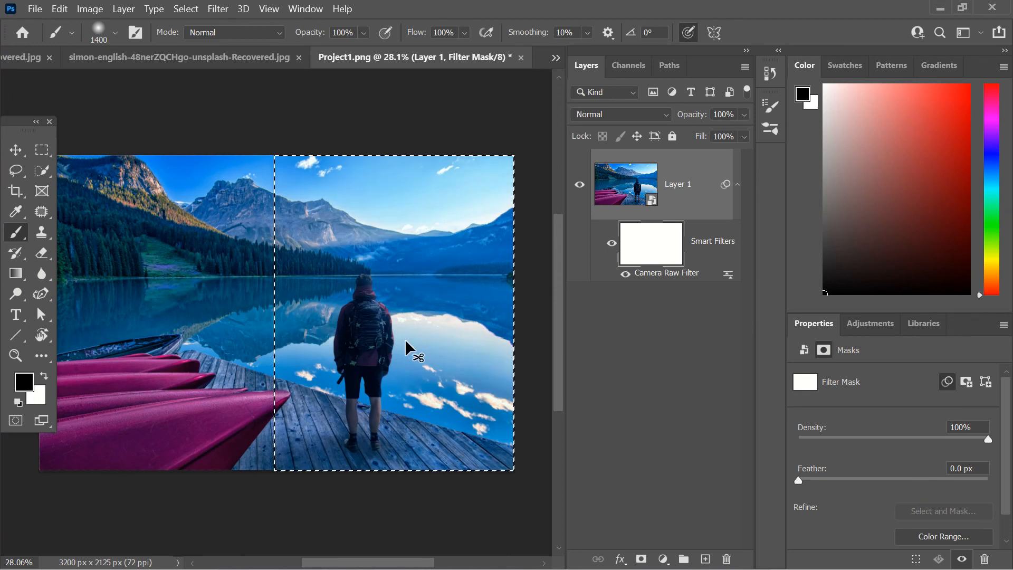
key("ctrl+d")
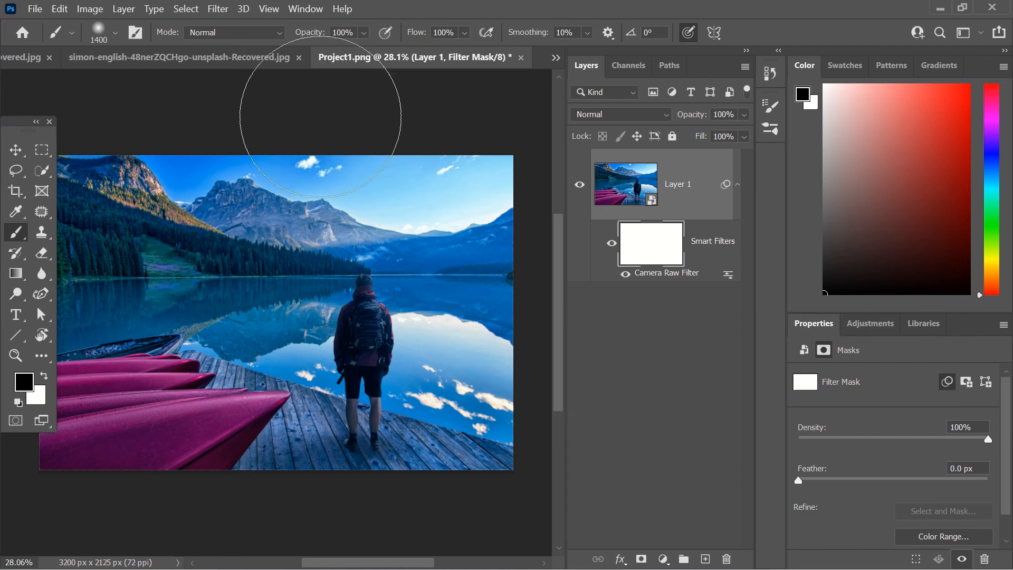
left_click(232, 15)
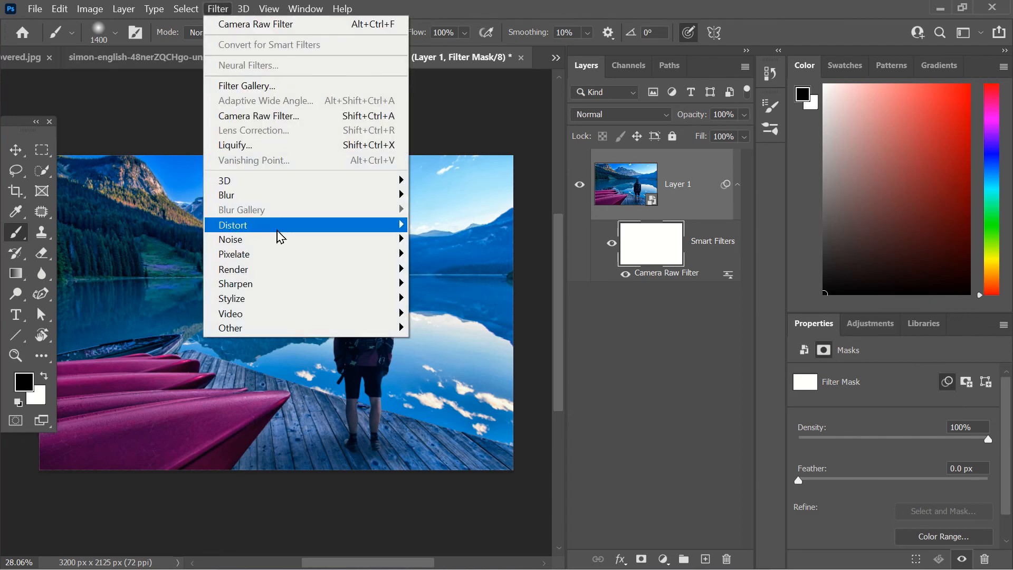
mouse_move(306, 240)
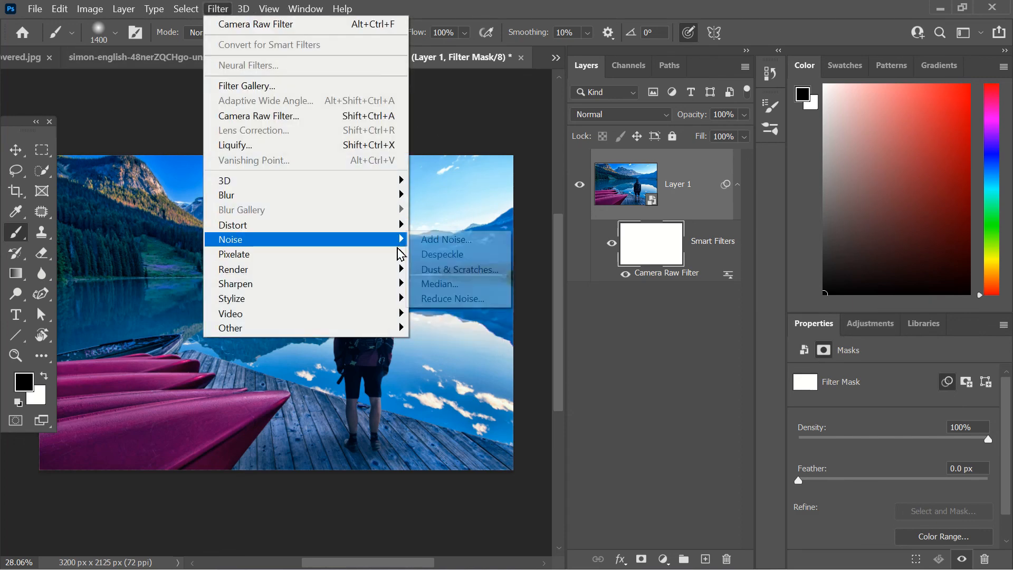
left_click(432, 244)
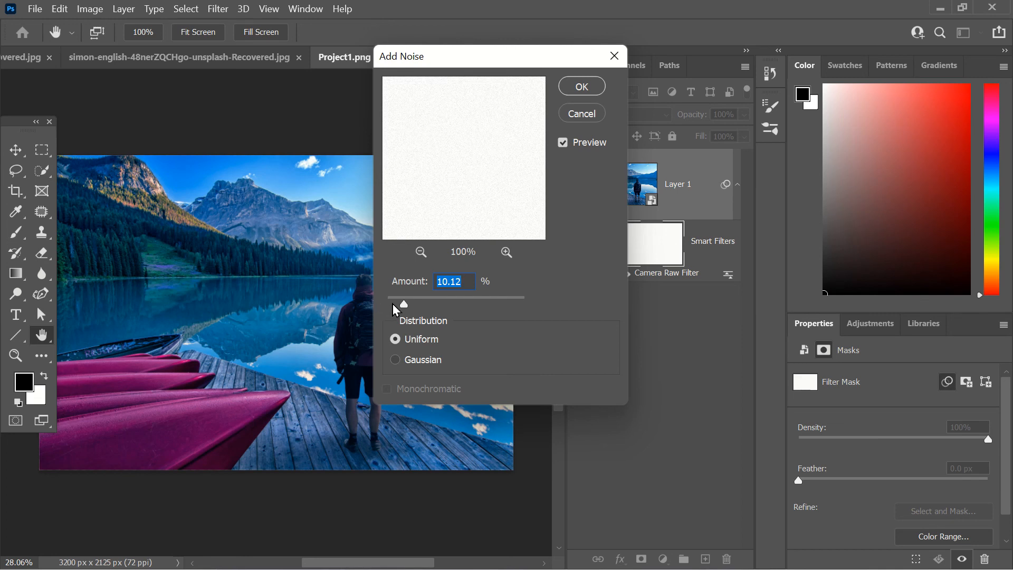
left_click_drag(394, 305, 404, 304)
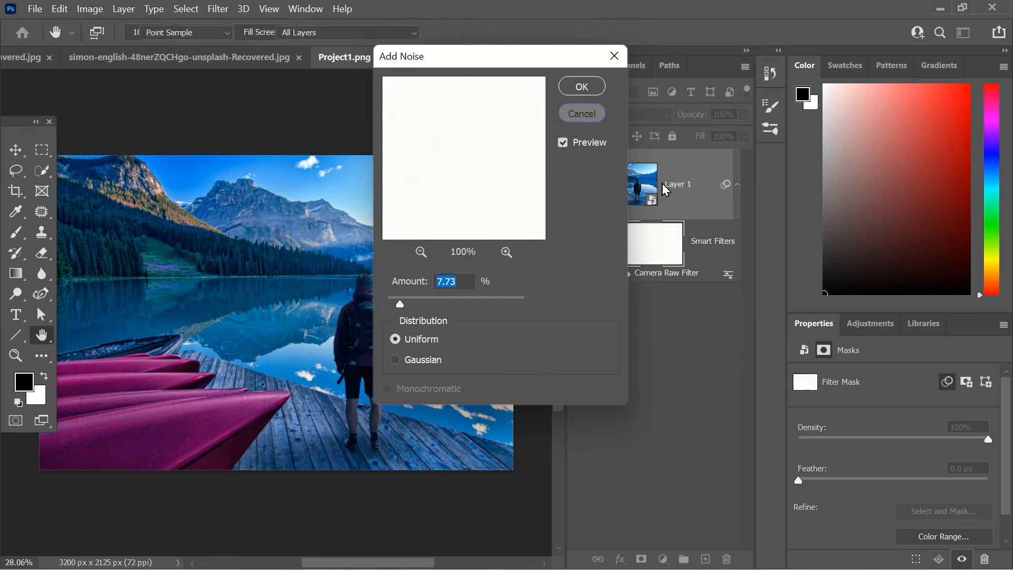
left_click(586, 119)
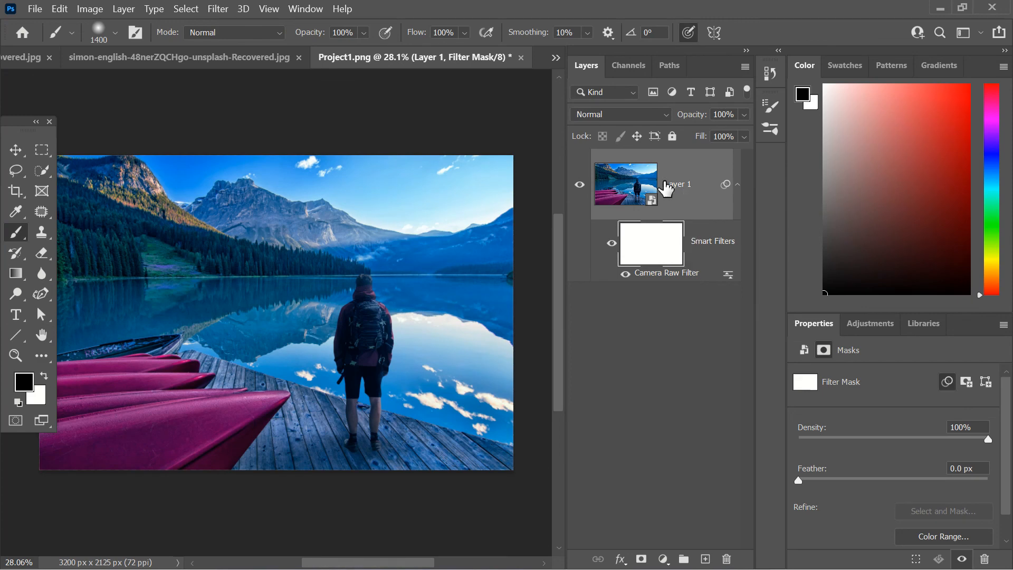
Step: Apply Add Noise to the Layer 1 smart object at 9.16% with Uniform distribution, checking the preview on the hiker's head
left_click(638, 188)
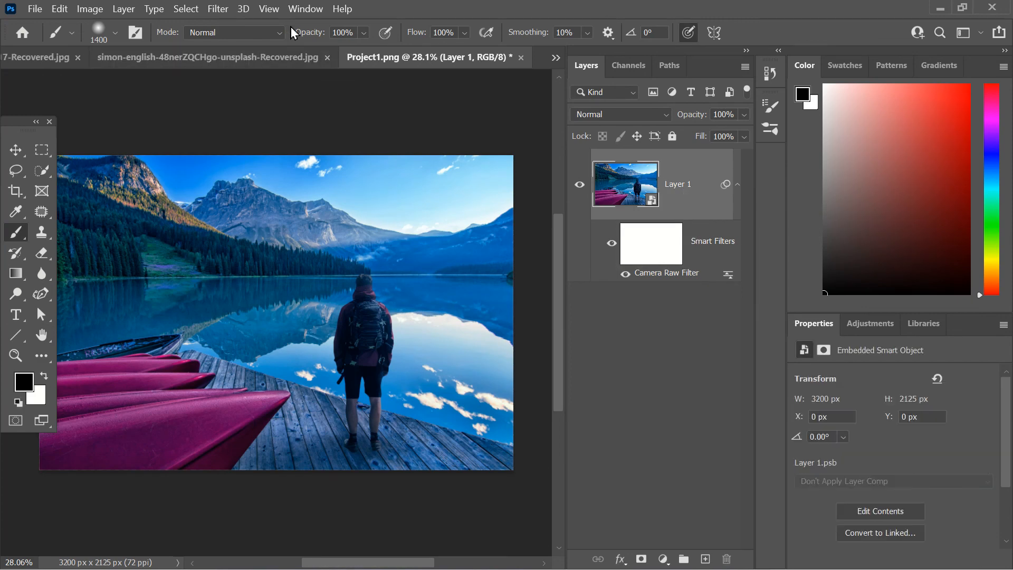
left_click(218, 9)
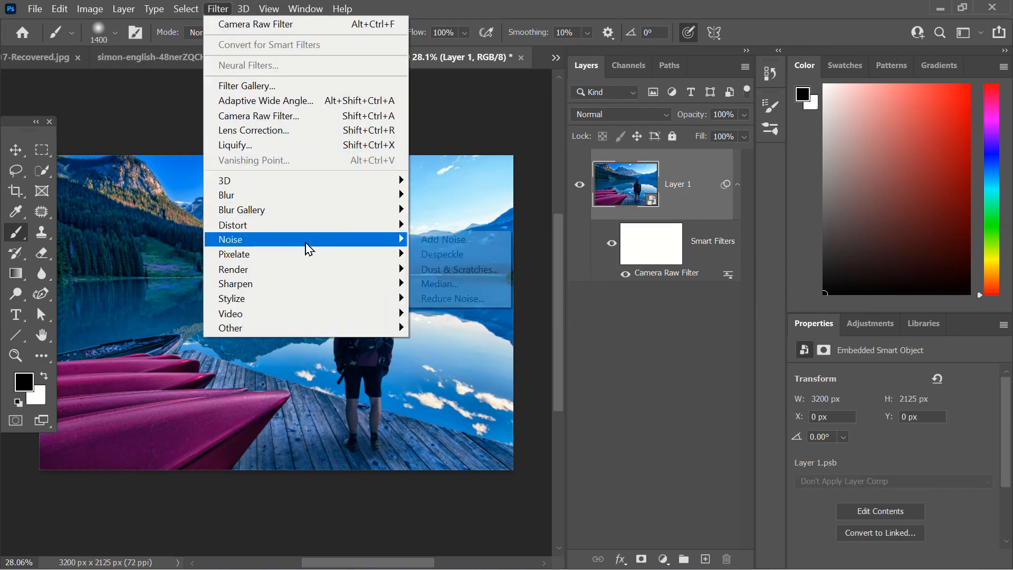
mouse_move(308, 240)
left_click(427, 239)
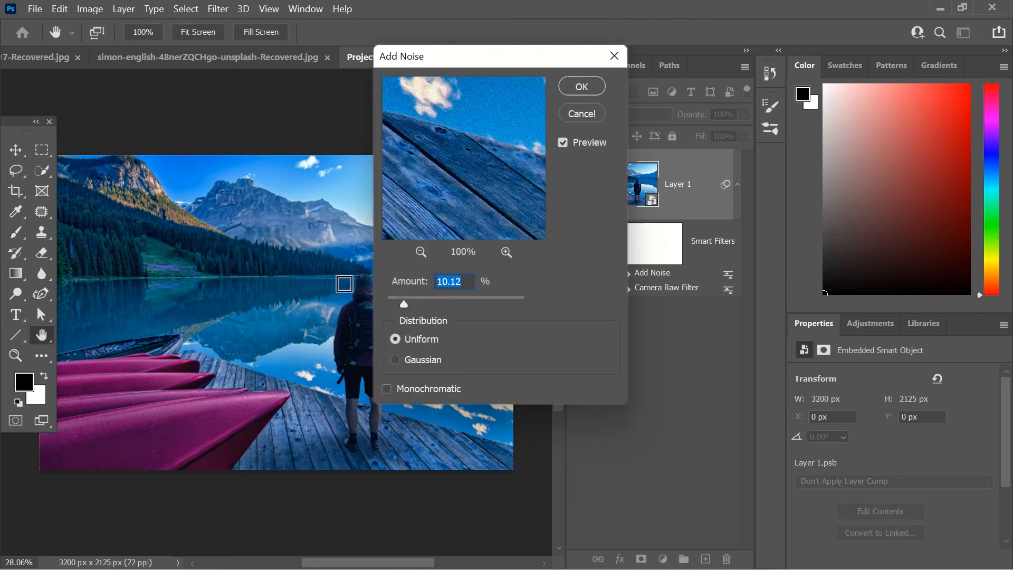
left_click(323, 277)
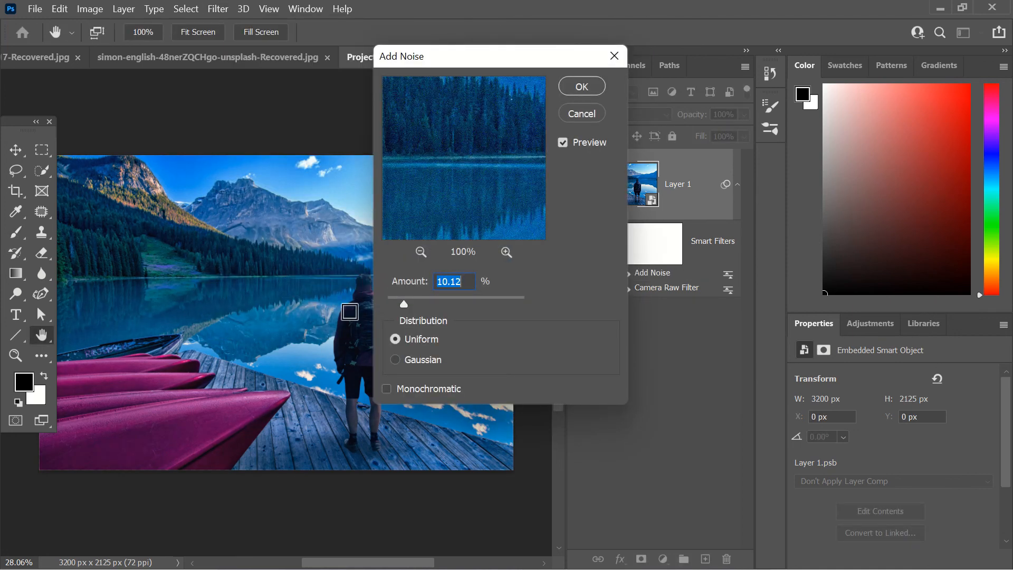
left_click(346, 312)
left_click(358, 280)
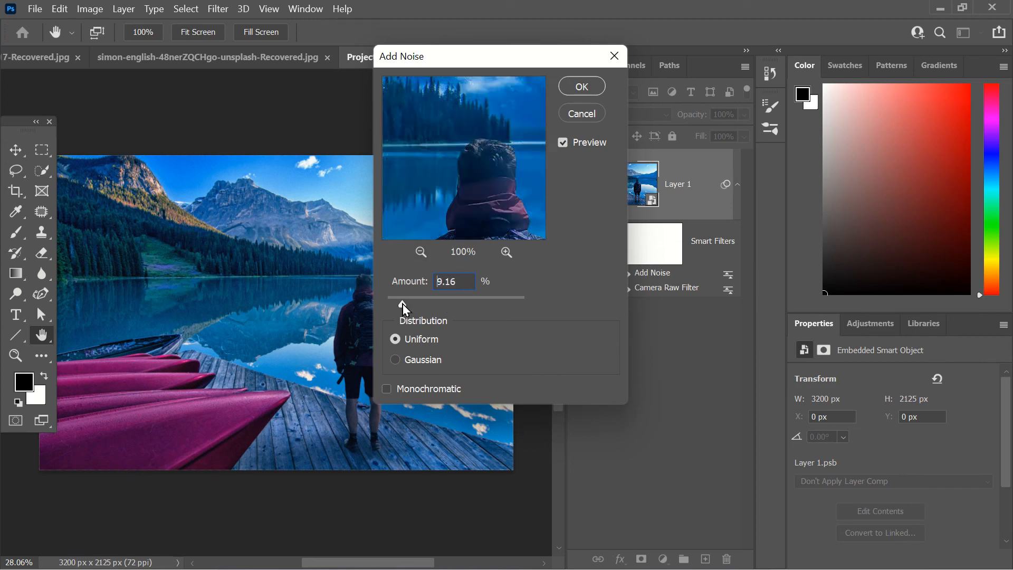
left_click_drag(405, 309, 402, 309)
left_click(588, 89)
Step: Activate the Move tool and inspect the noise grain on the hiker up close
key("b")
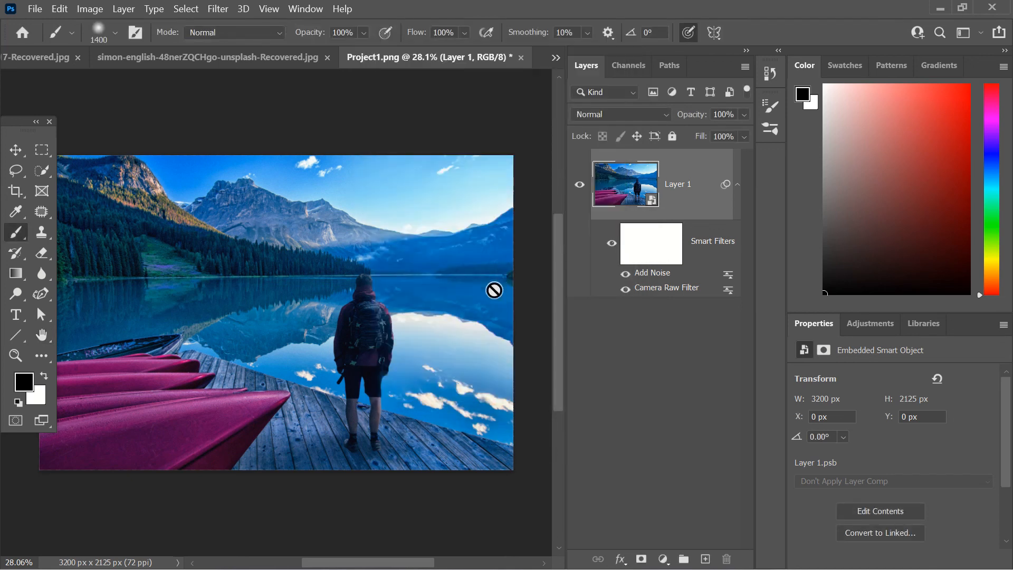
key("v")
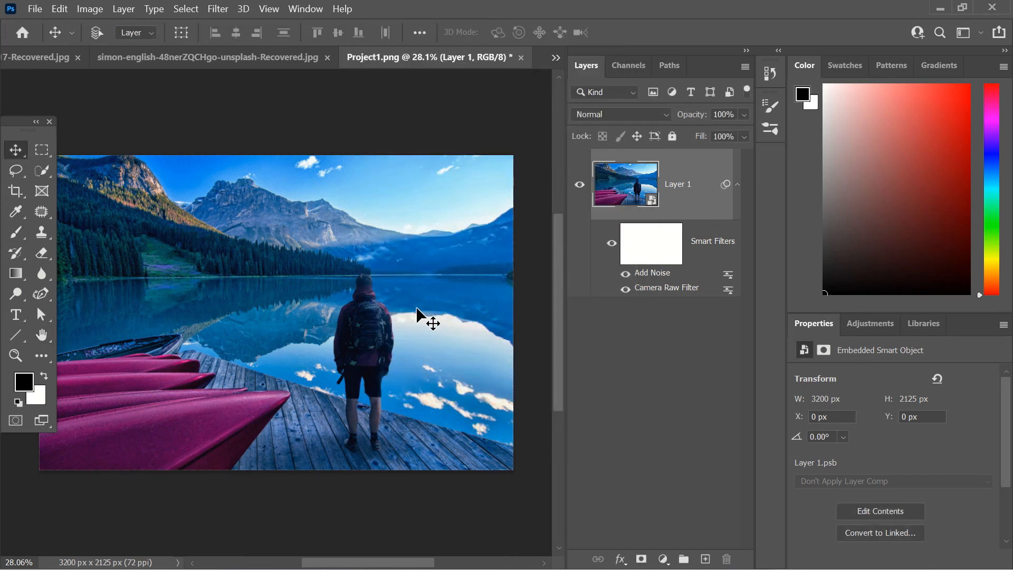
scroll(373, 312, "up", 3)
scroll(375, 312, "up", 3)
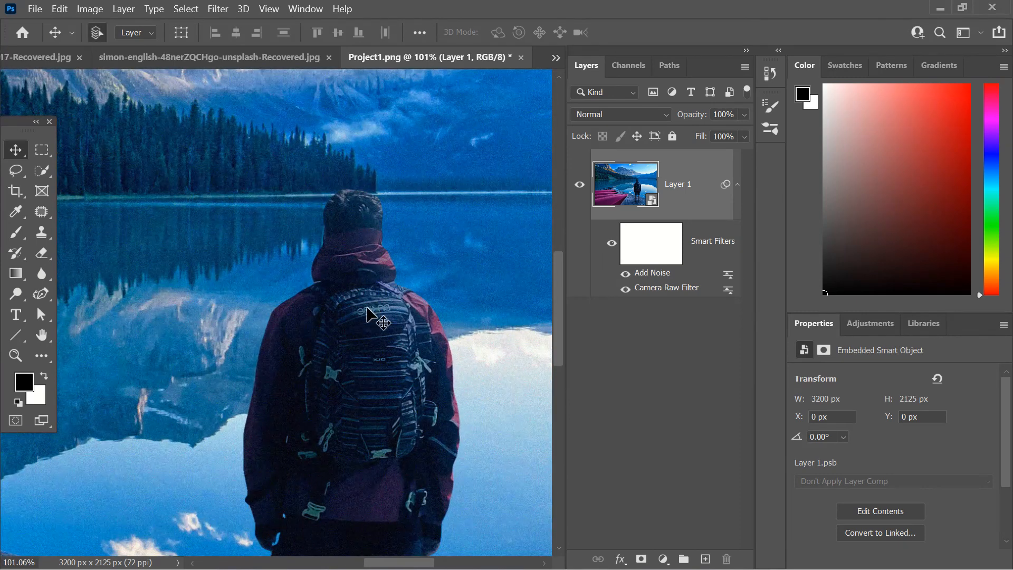
key("ctrl+0")
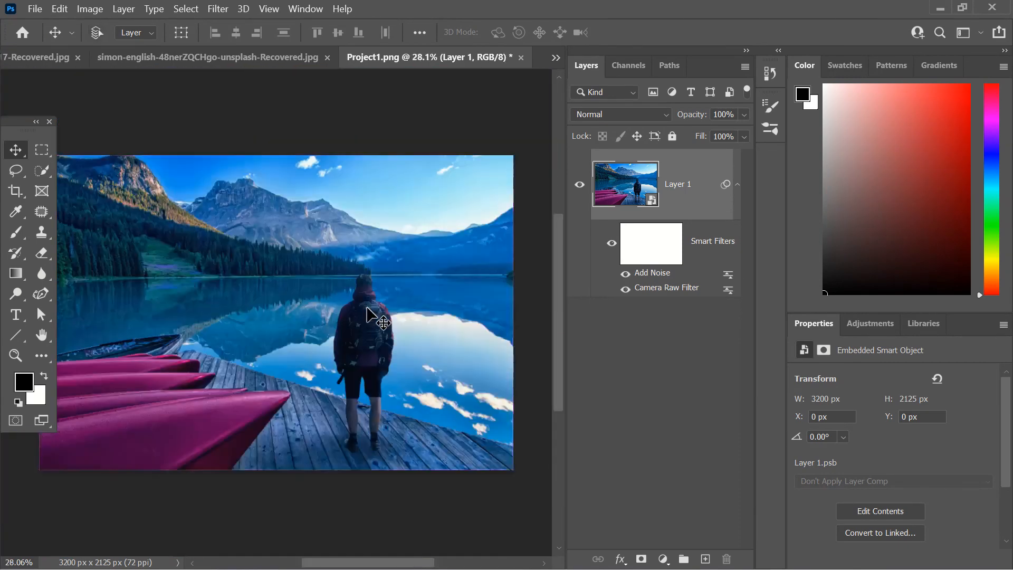
Step: Add a Levels adjustment layer above Layer 1, slightly raise its output black level, and compare the image with and without it
left_click(869, 324)
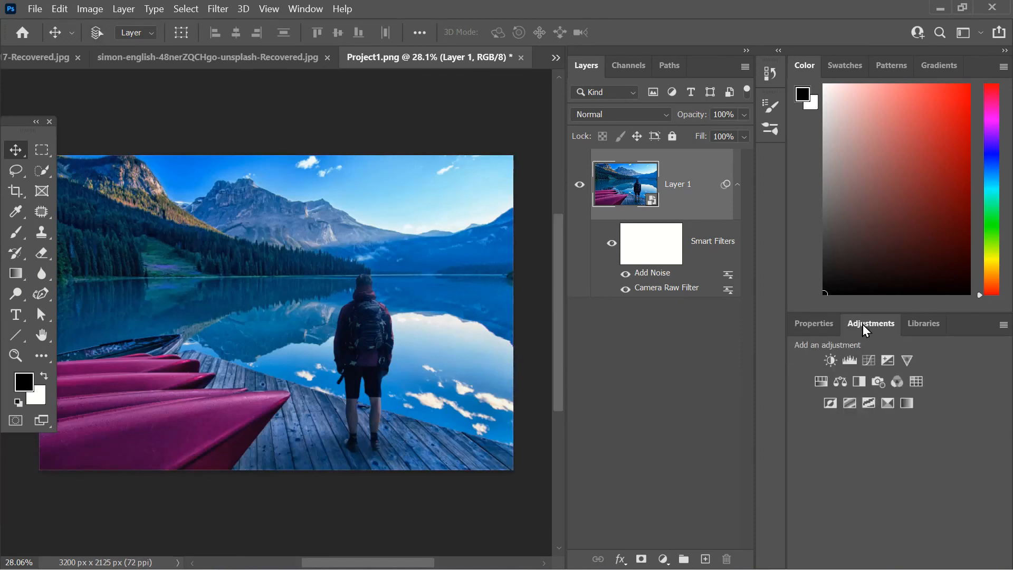
left_click(851, 363)
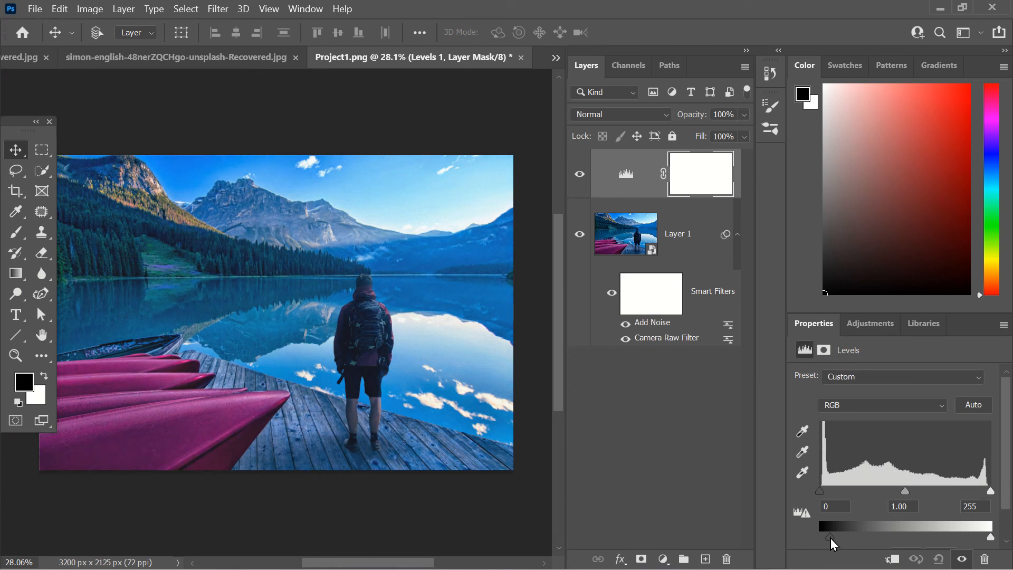
left_click(583, 175)
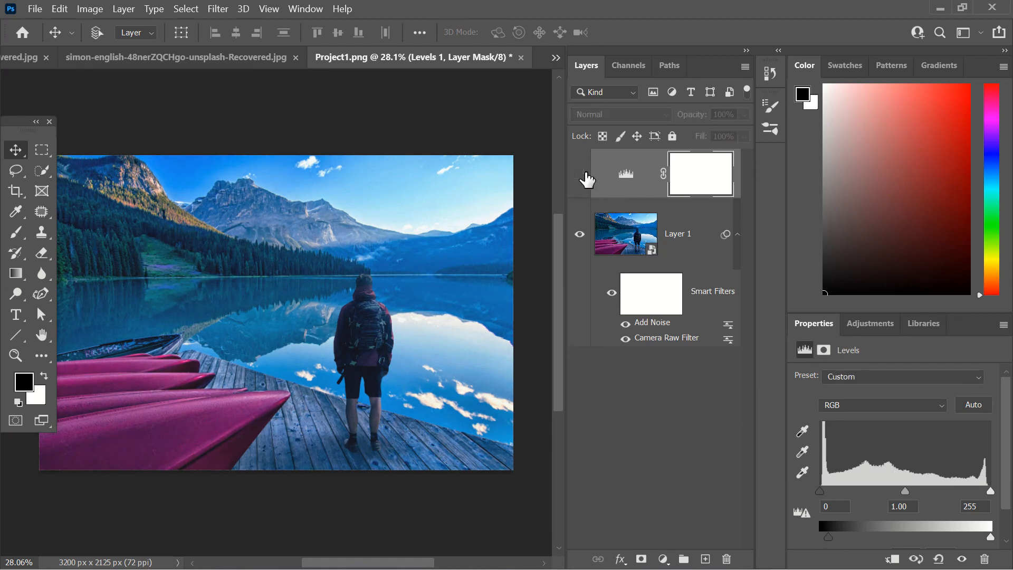
left_click(582, 174)
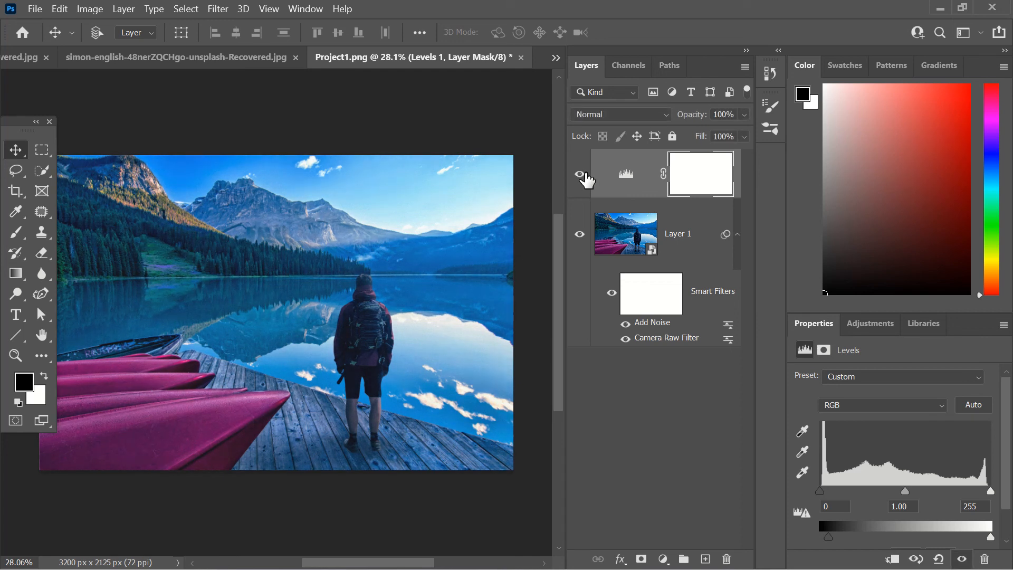